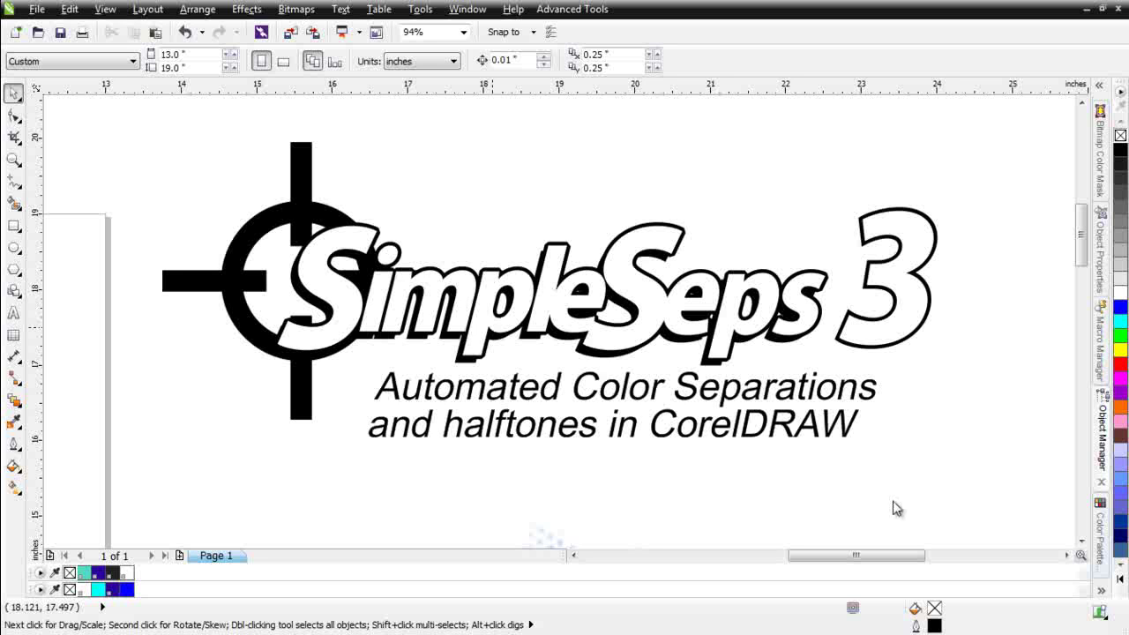
- Examine the SimpleSeps 3 logo and the three Camaro artworks, checking the individual bitmaps of the on-page design and the two separated copies
scroll(666, 459, "down", 2)
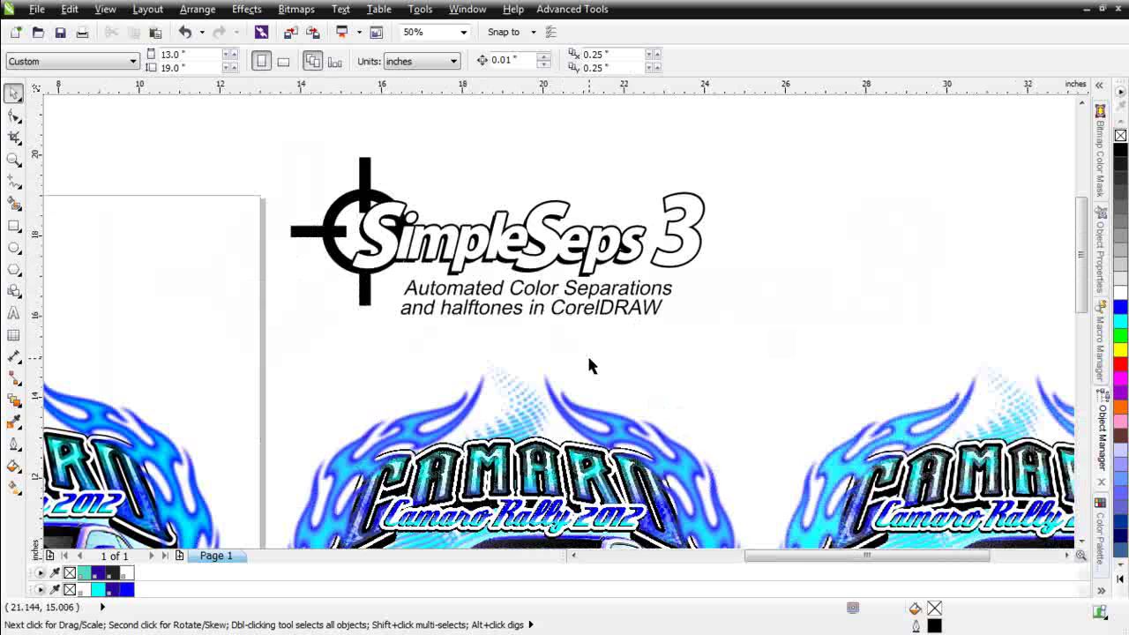
scroll(612, 338, "down", 2)
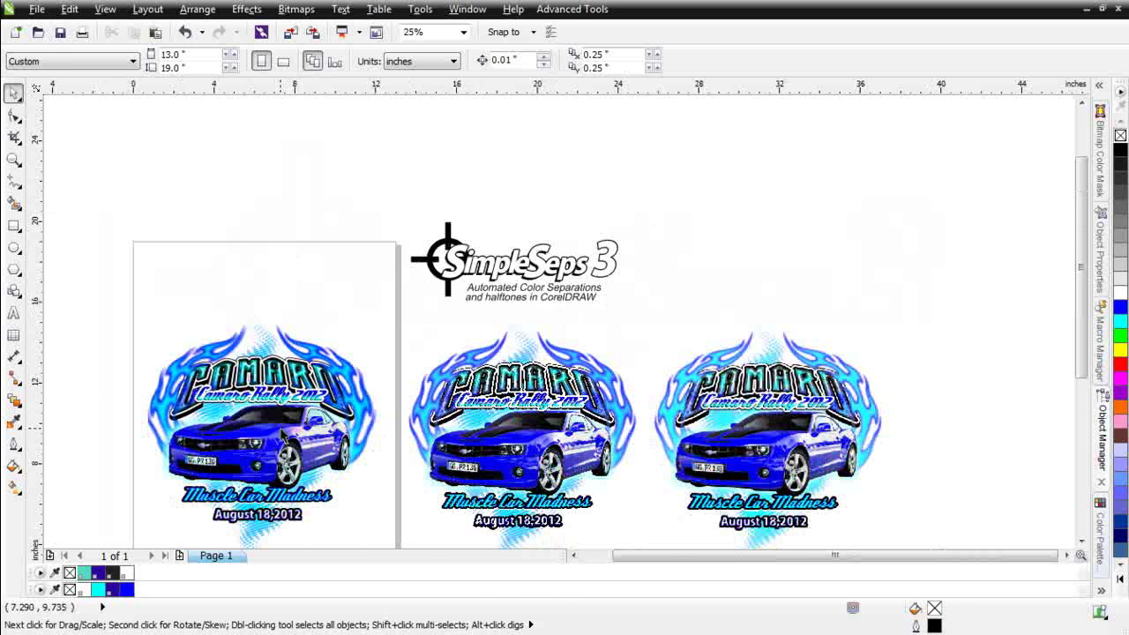
left_click(283, 415)
left_click(227, 466)
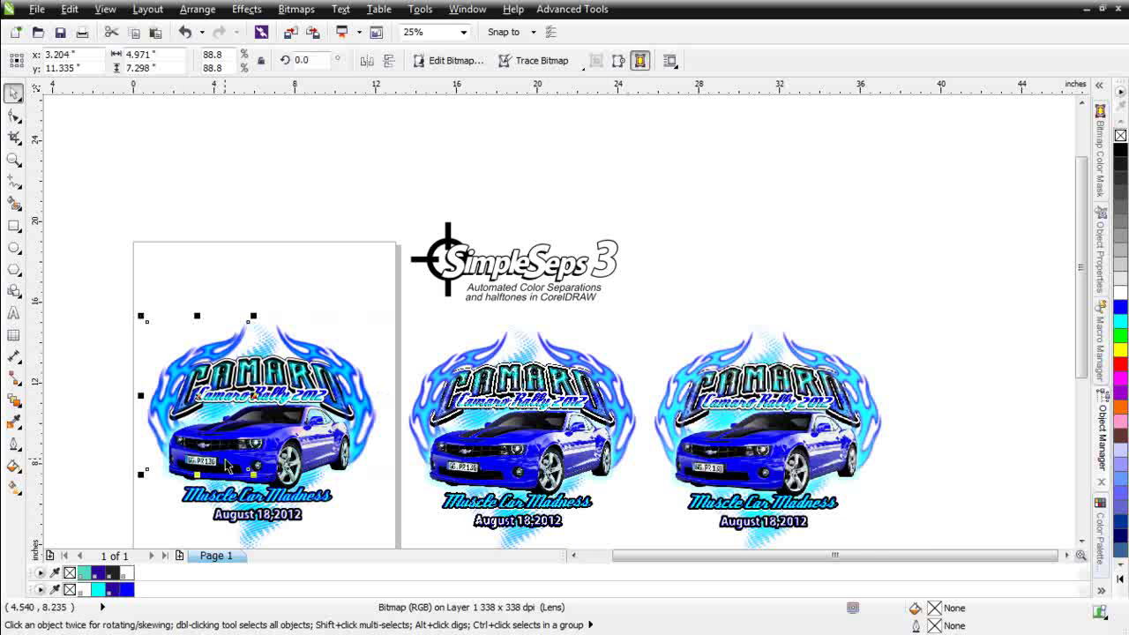
left_click(259, 470, "alt")
left_click(260, 536, "alt")
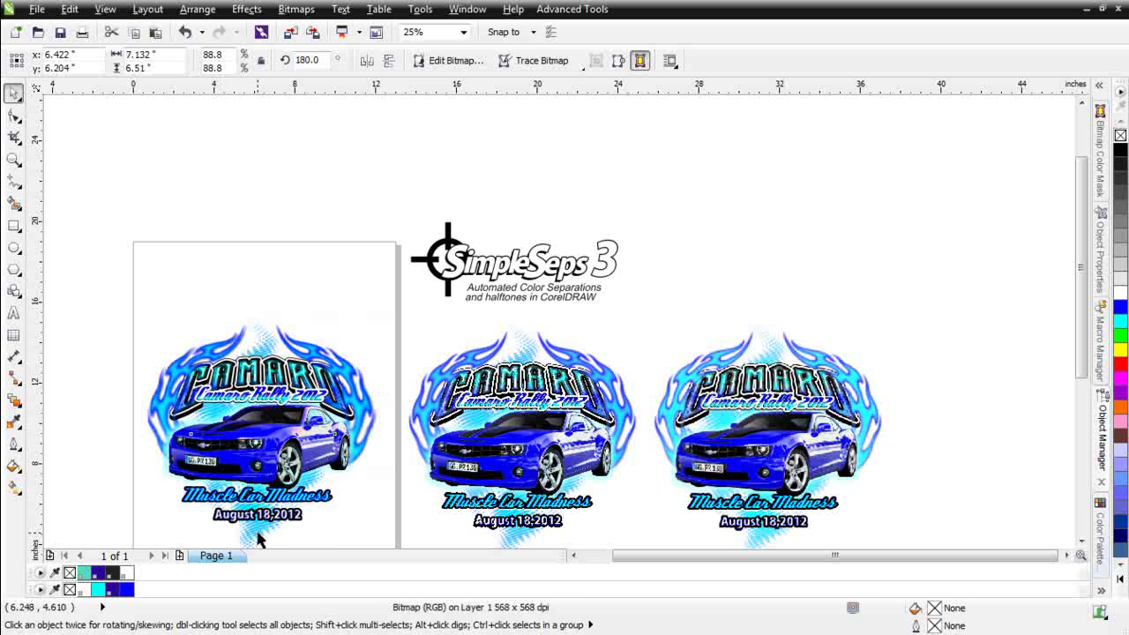
left_click(497, 471)
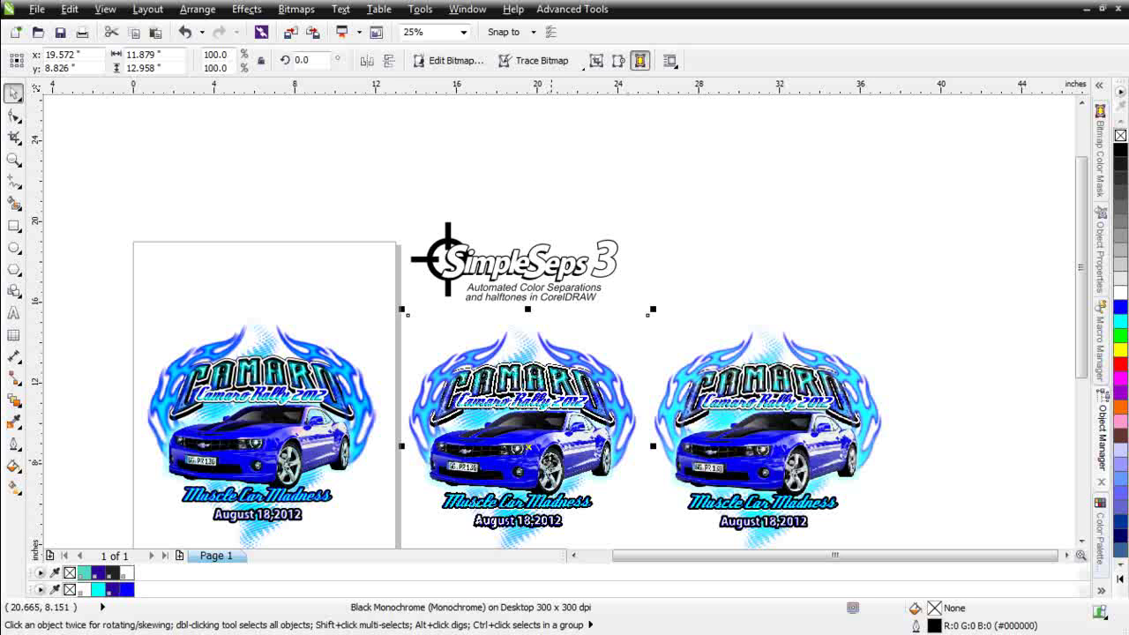
left_click(780, 464)
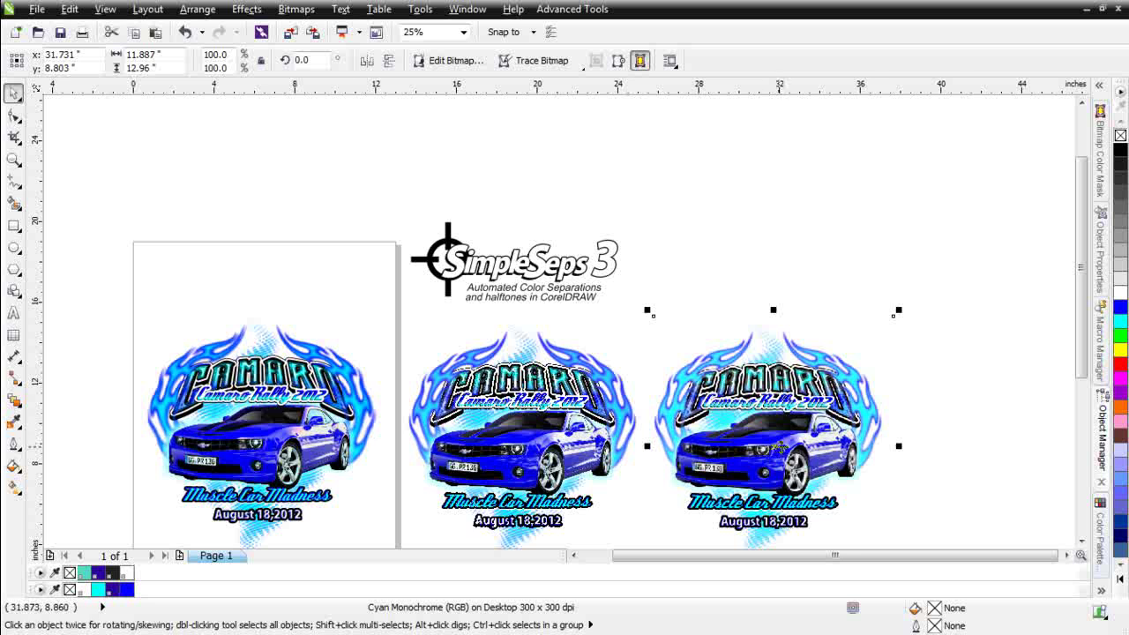
- Inspect the halftone dots of the Cyan Monochrome artwork up close and compare the three designs in full
scroll(782, 447, "up", 2)
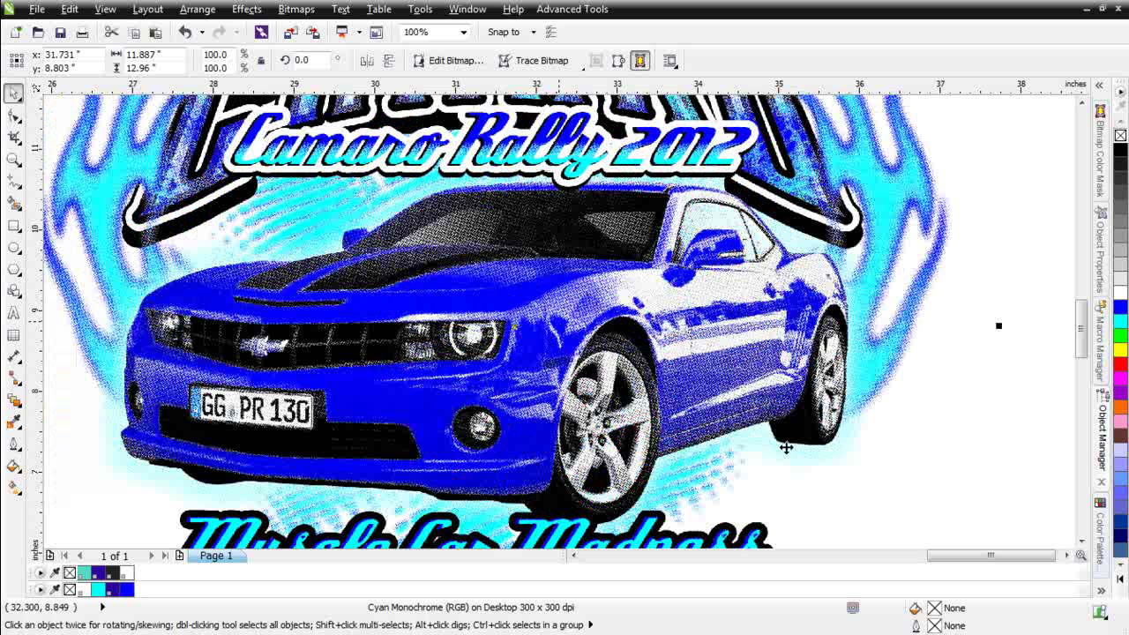
scroll(538, 367, "up", 1)
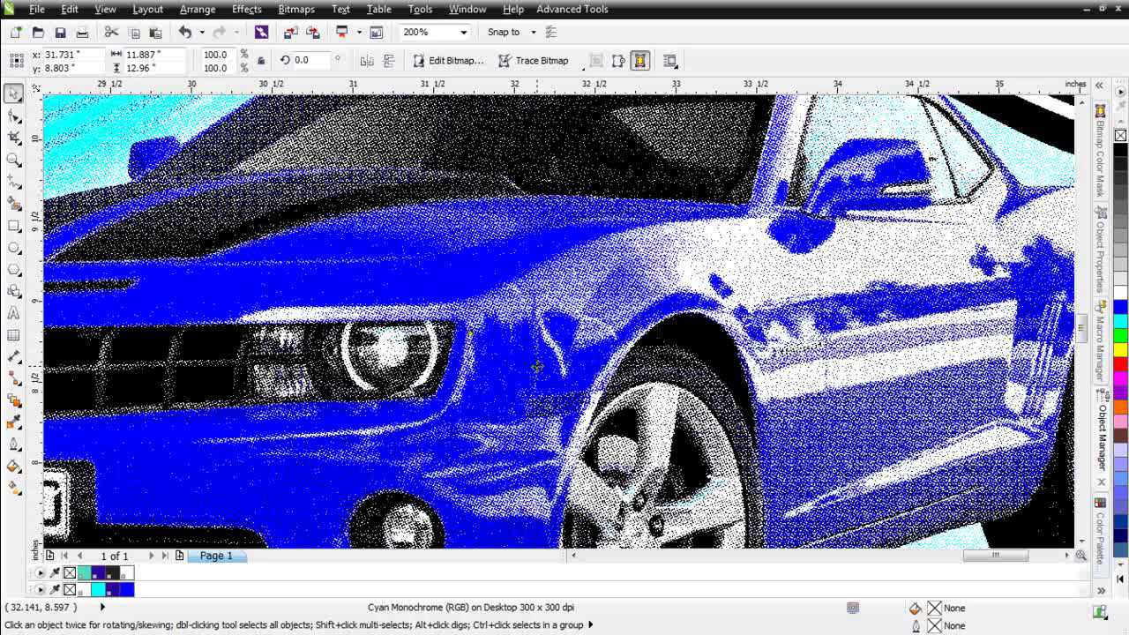
scroll(537, 367, "down", 1)
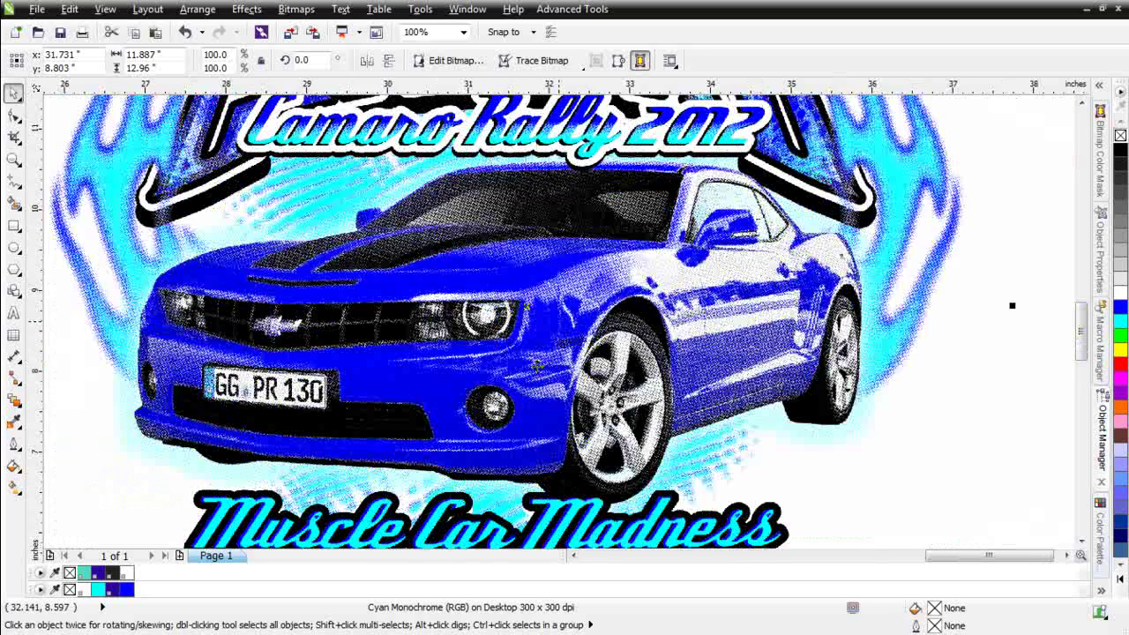
scroll(537, 367, "down", 1)
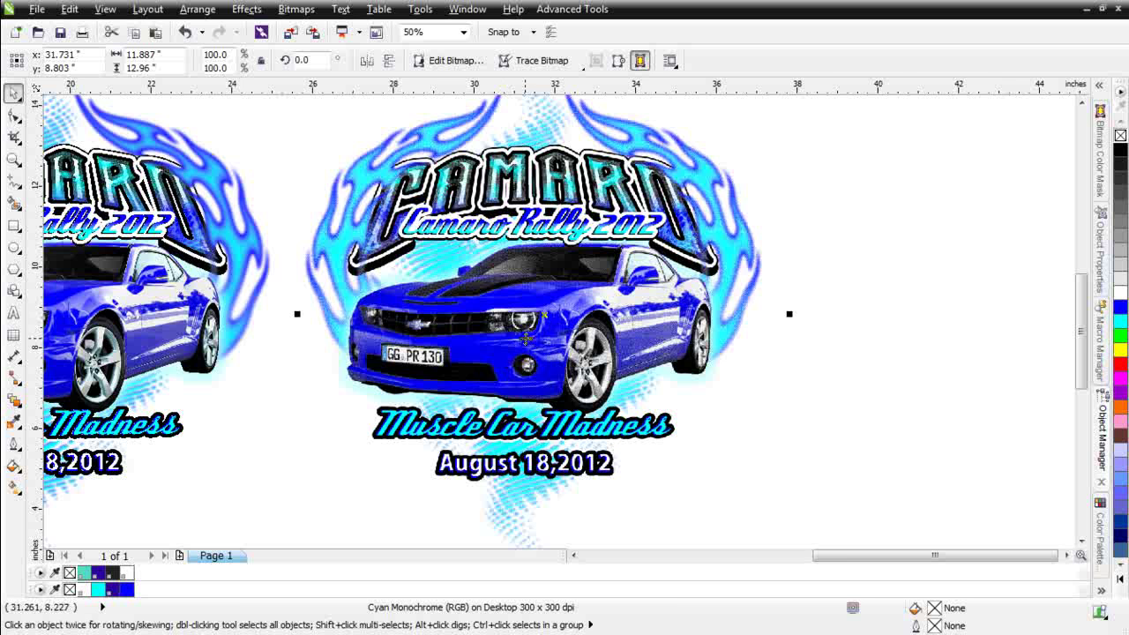
scroll(526, 339, "down", 1)
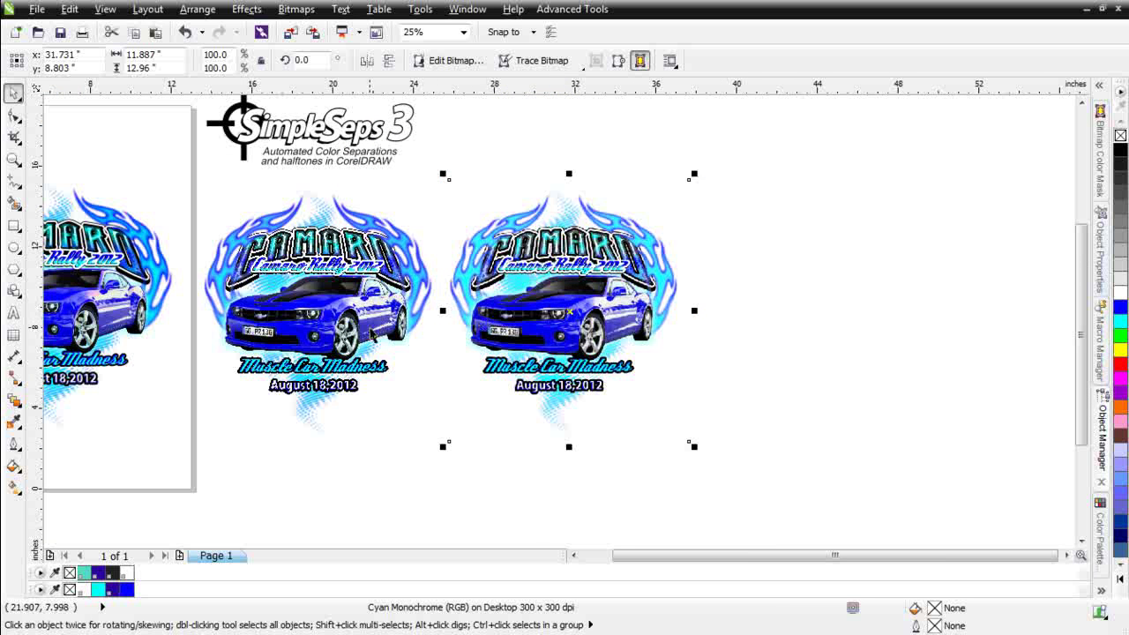
scroll(529, 328, "down", 1)
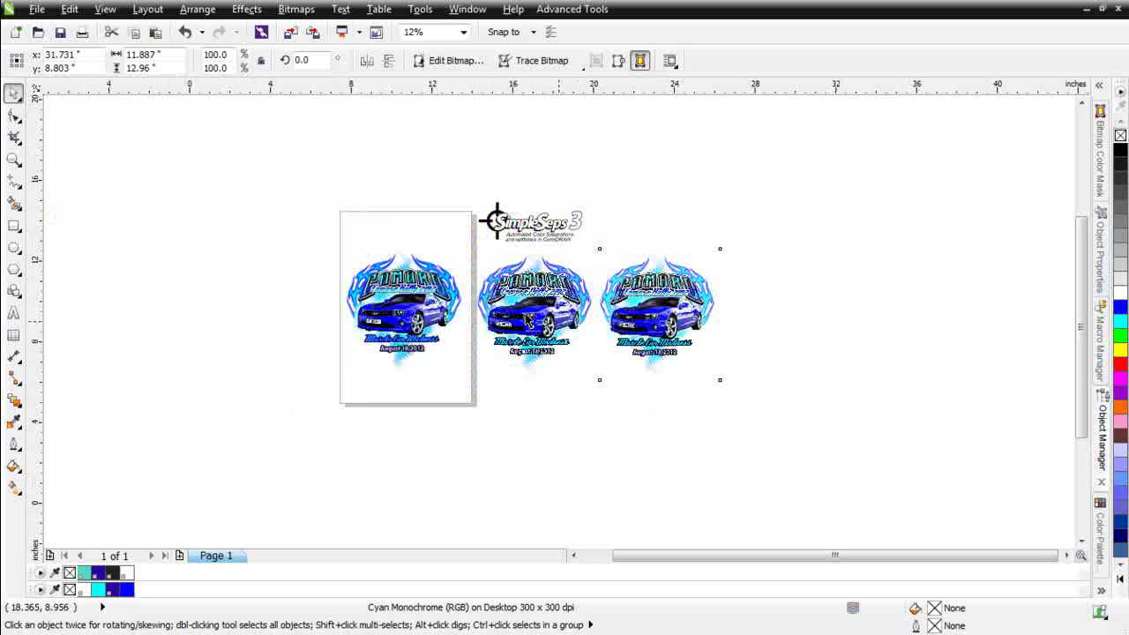
scroll(528, 319, "up", 1)
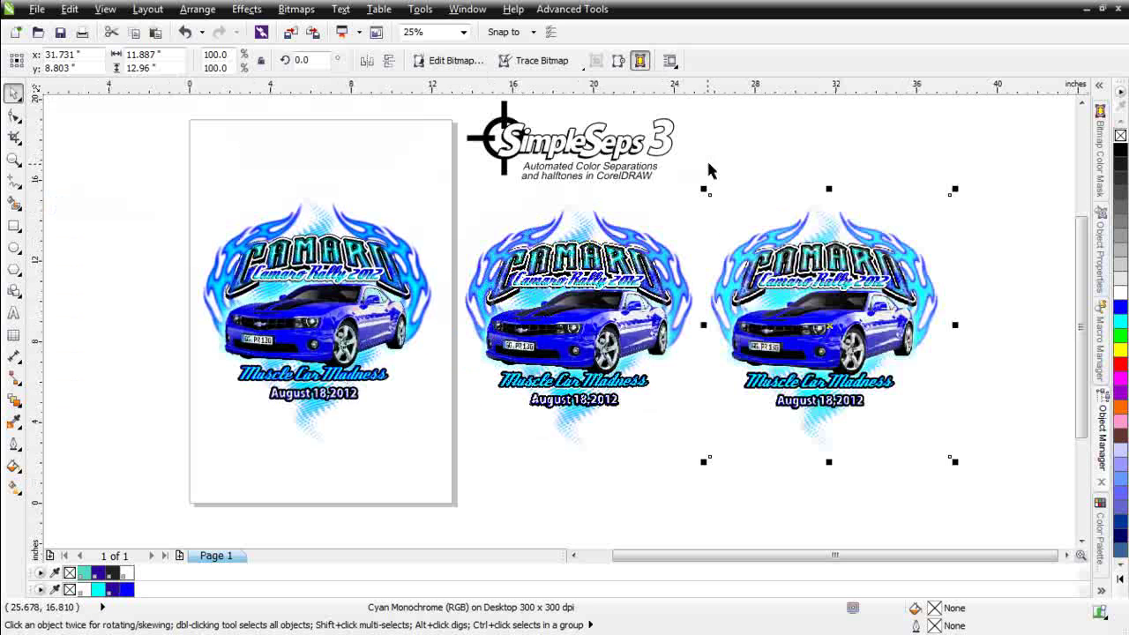
- Delete the SimpleSeps 3 logo with its caption and the two separated Camaro copies beside the page
left_click_drag(718, 95, 431, 190)
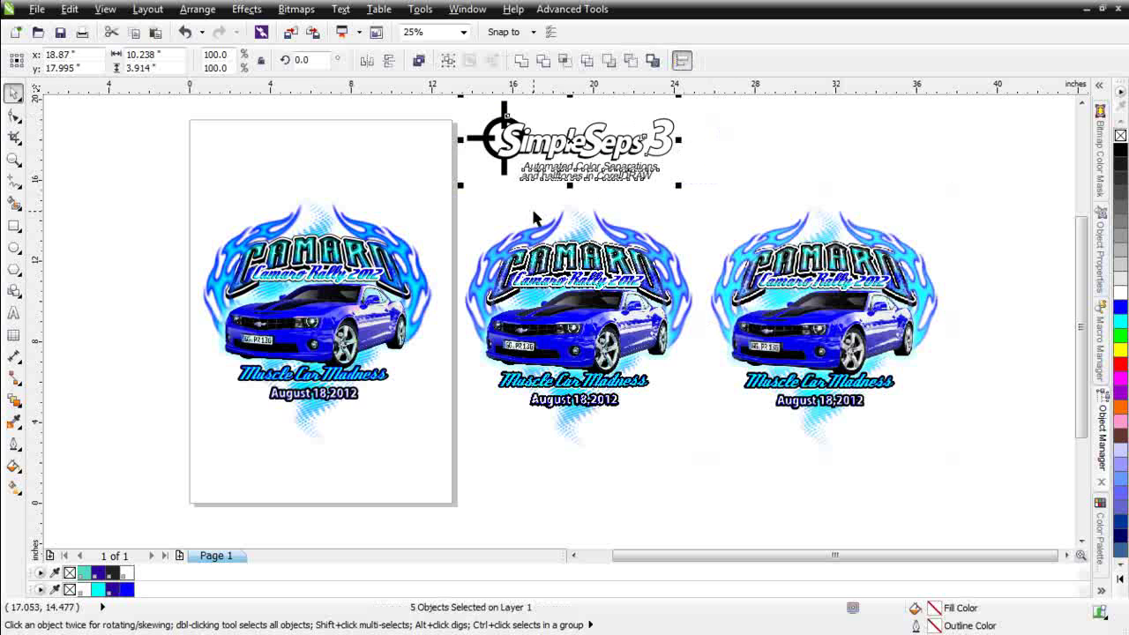
key("Delete")
left_click_drag(412, 117, 975, 478)
key("Delete")
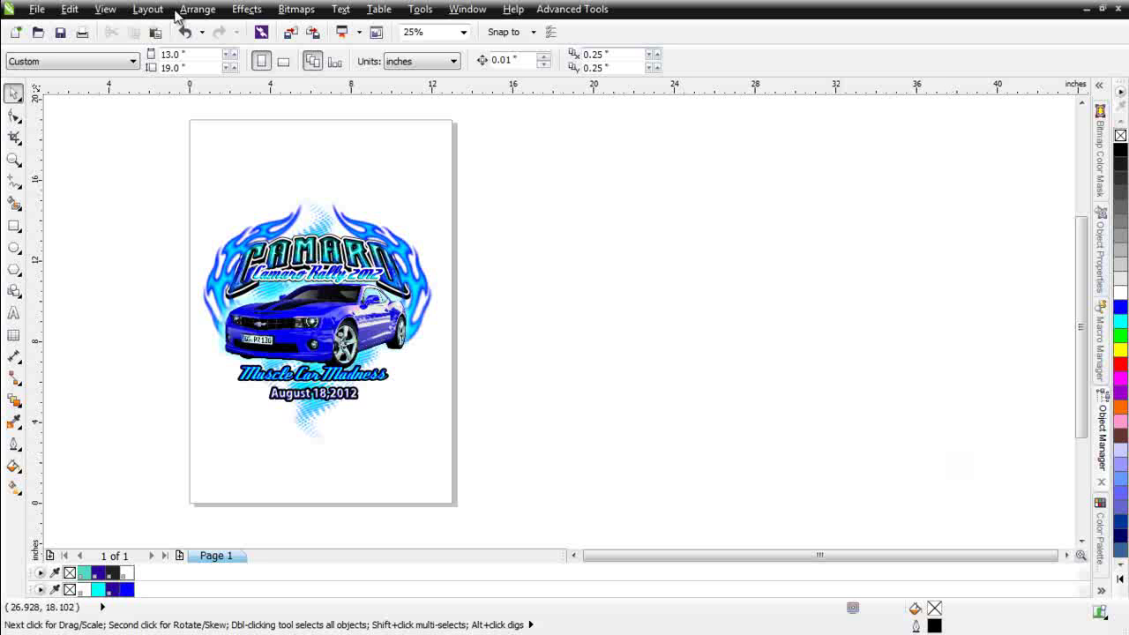
- Examine the bitmaps that make up the on-page Camaro design, including the flames, title lettering and background halftone
left_click(262, 231)
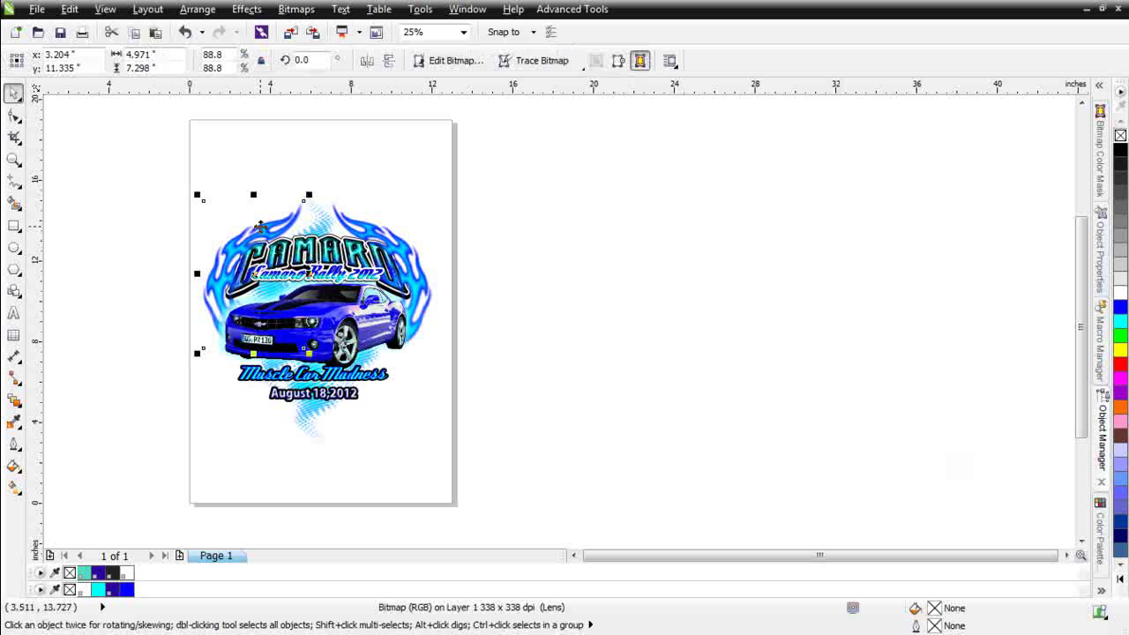
left_click(314, 270)
left_click(318, 256)
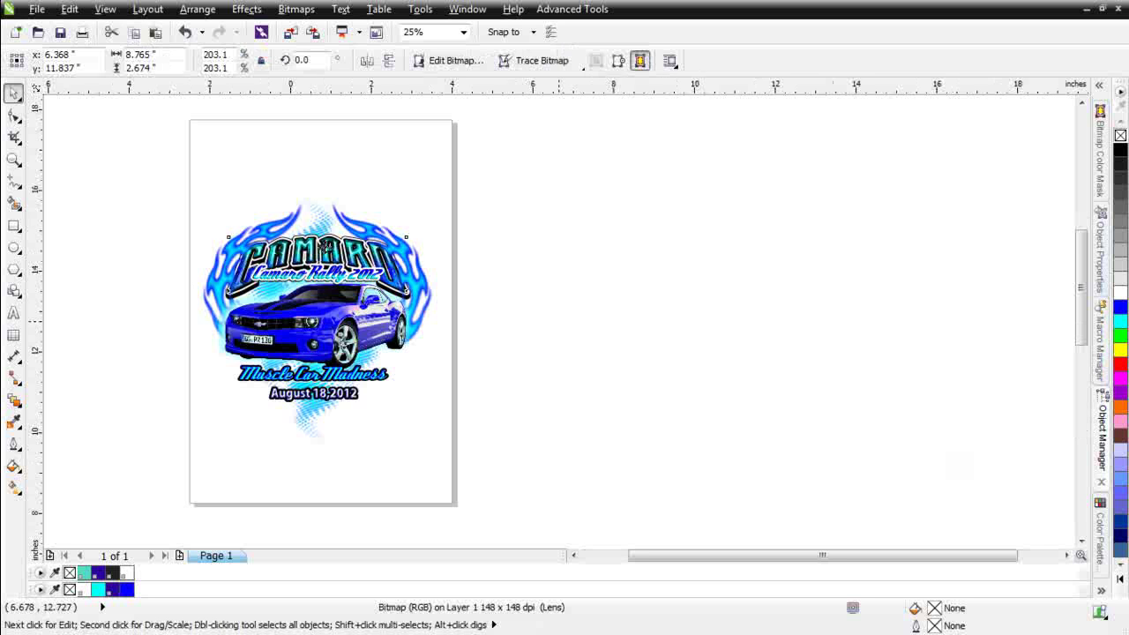
scroll(323, 247, "up", 1)
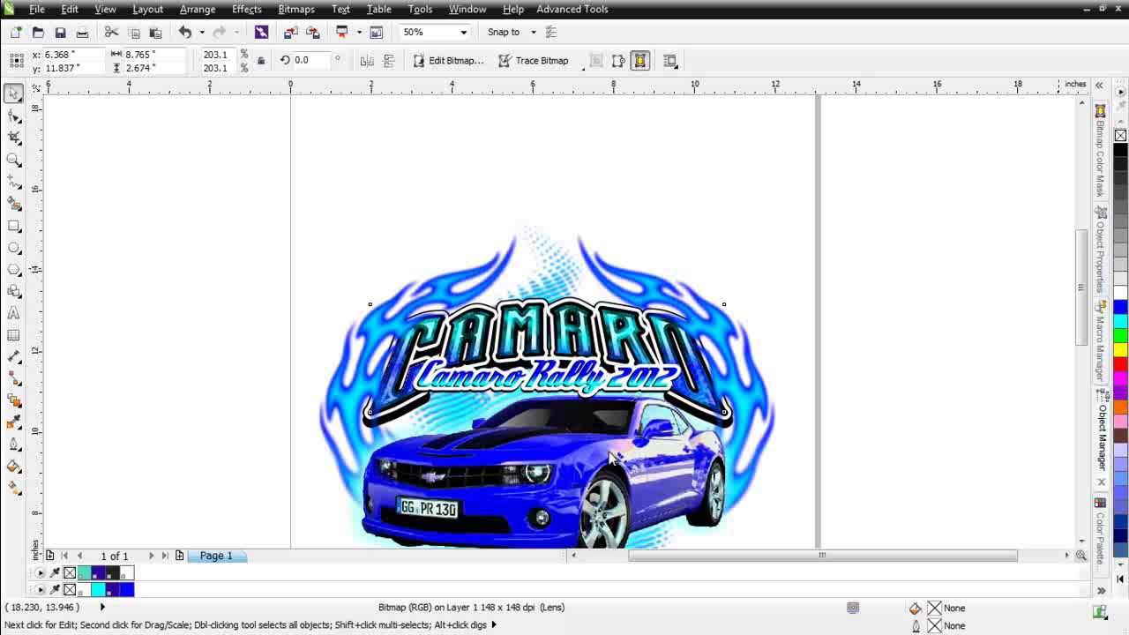
left_click(575, 490)
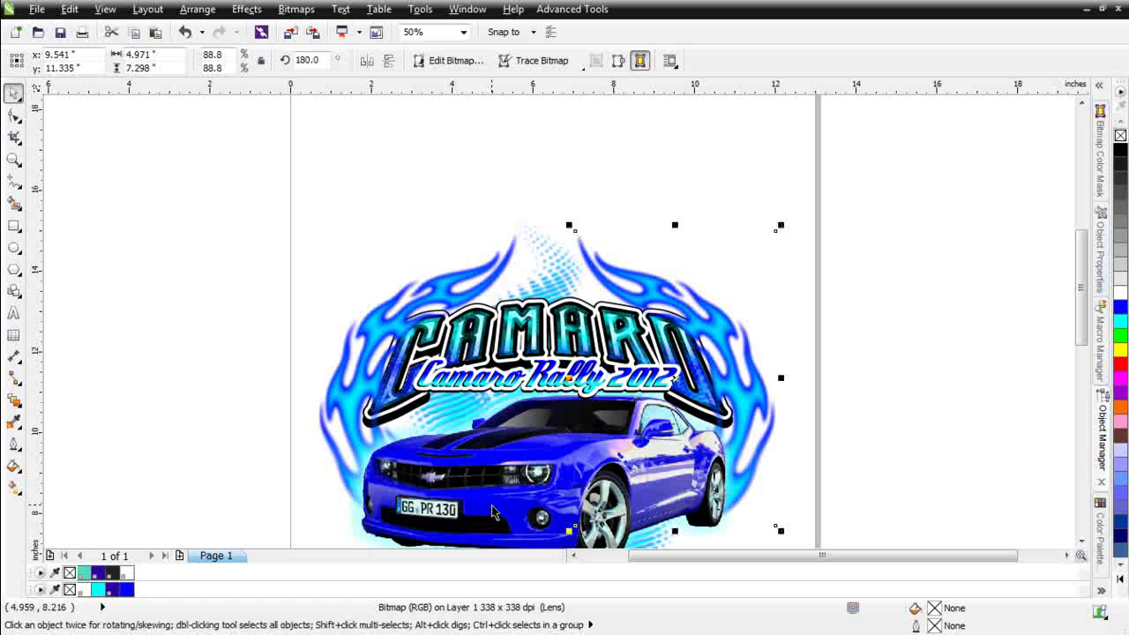
left_click(519, 517)
left_click(565, 539)
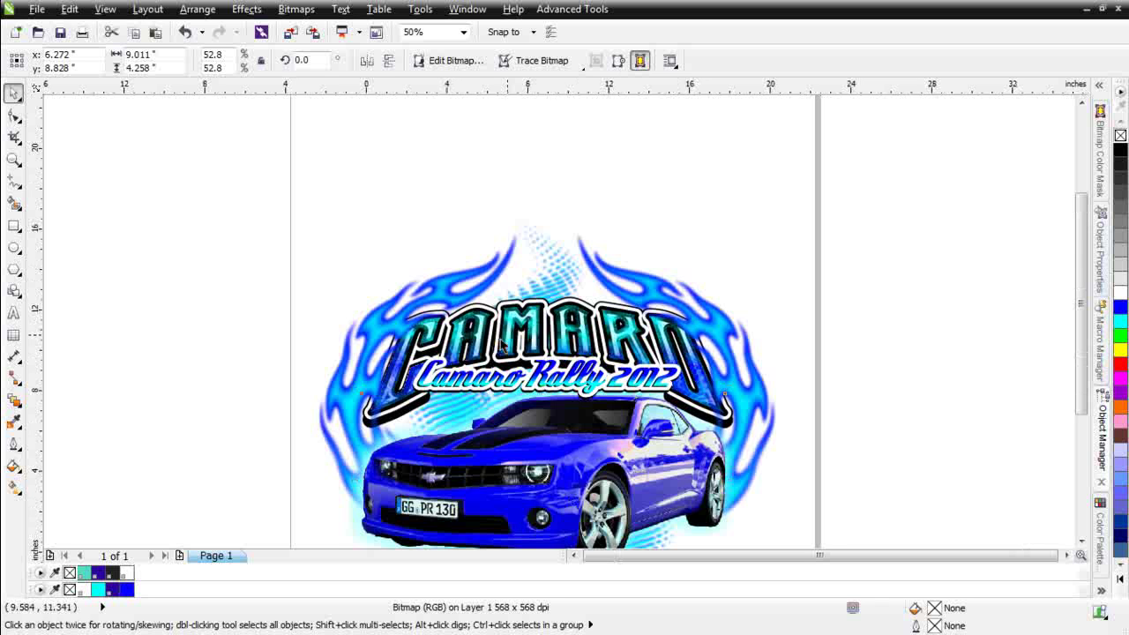
scroll(442, 267, "down", 2)
left_click(335, 216)
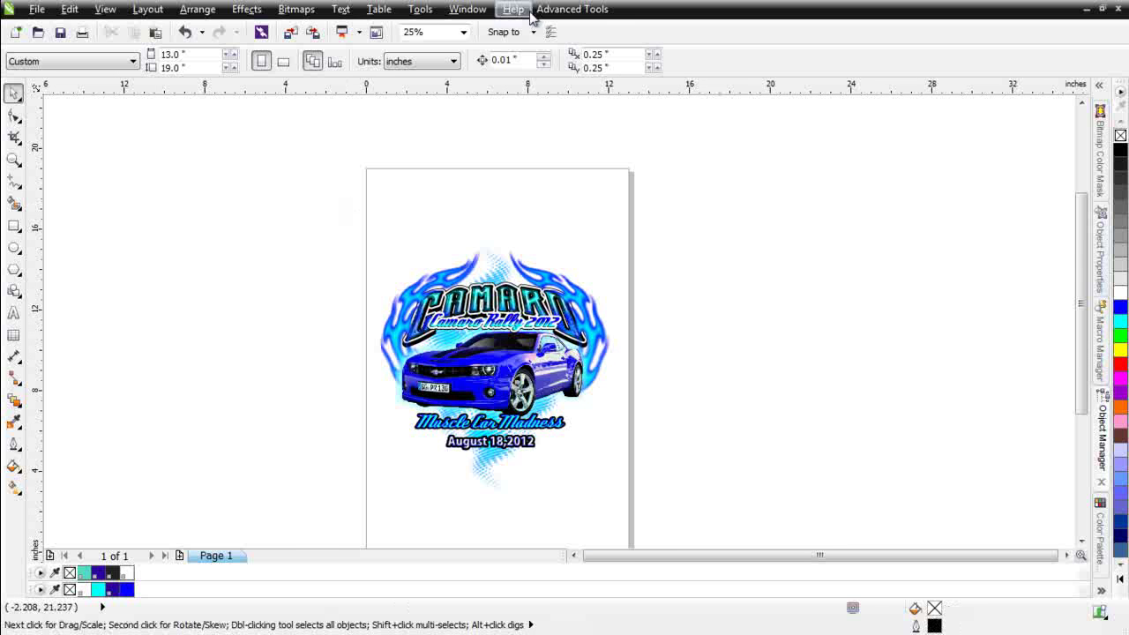
- Launch Simple Seps Raster 1 and display its options for generating separations from bitmaps
left_click(558, 10)
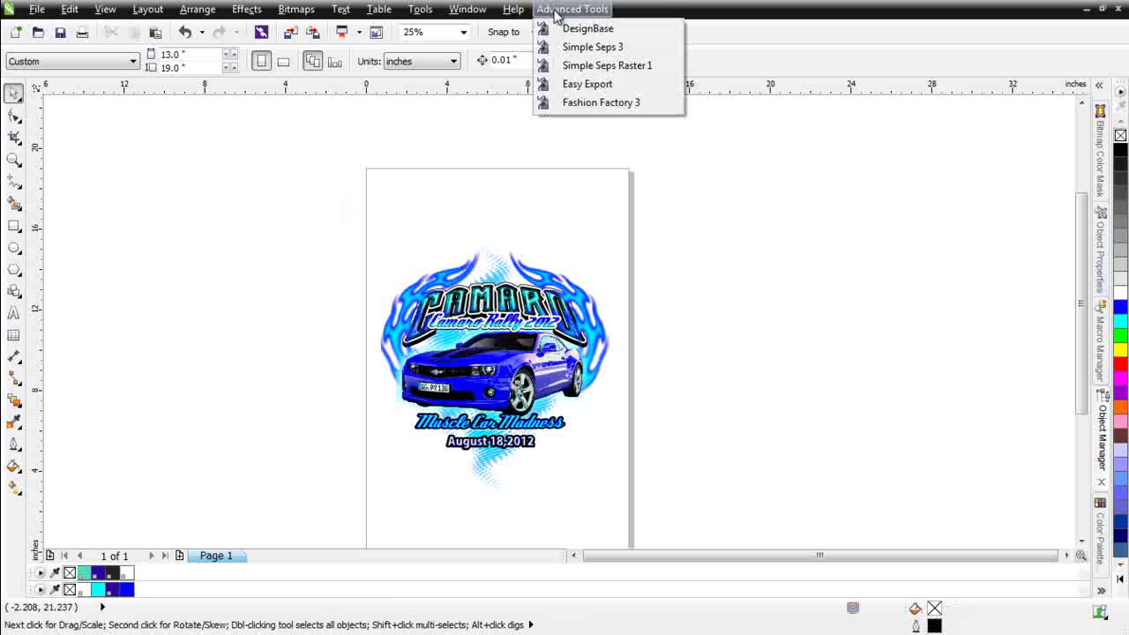
left_click(575, 67)
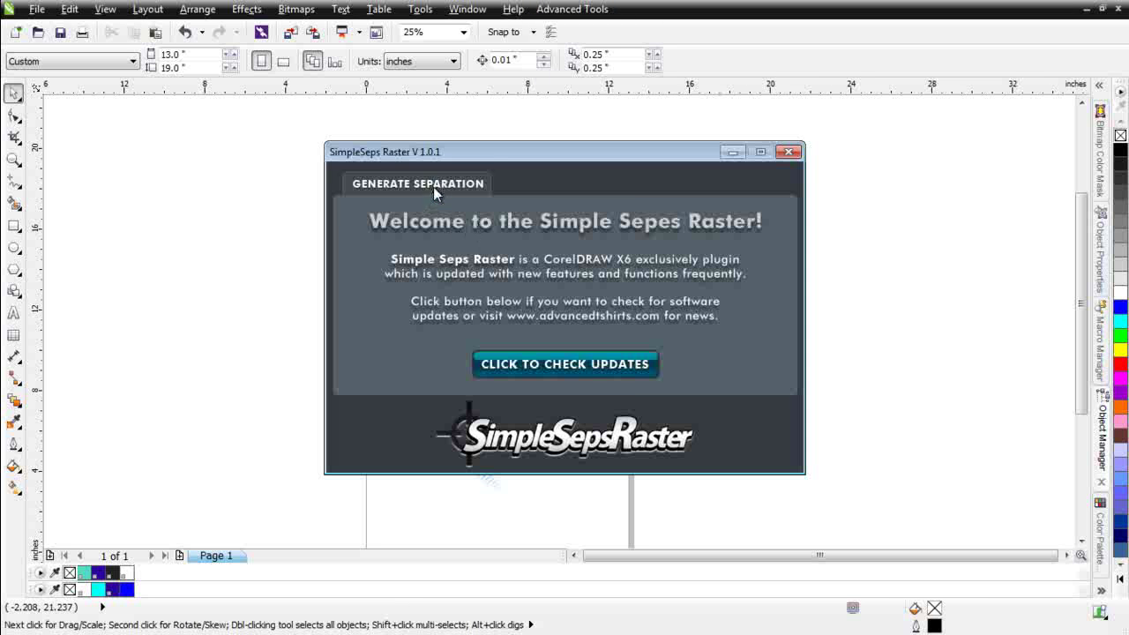
left_click(433, 187)
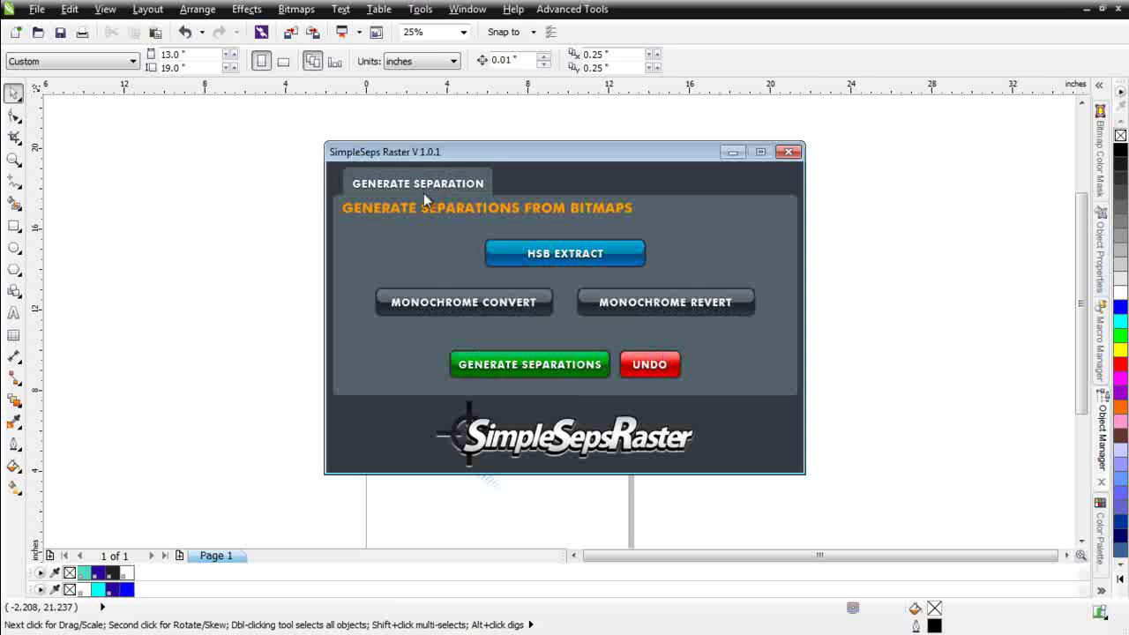
- Move the SimpleSeps Raster window clear of the page, select the entire Camaro artwork and run HSB Extract on it
left_click(570, 262)
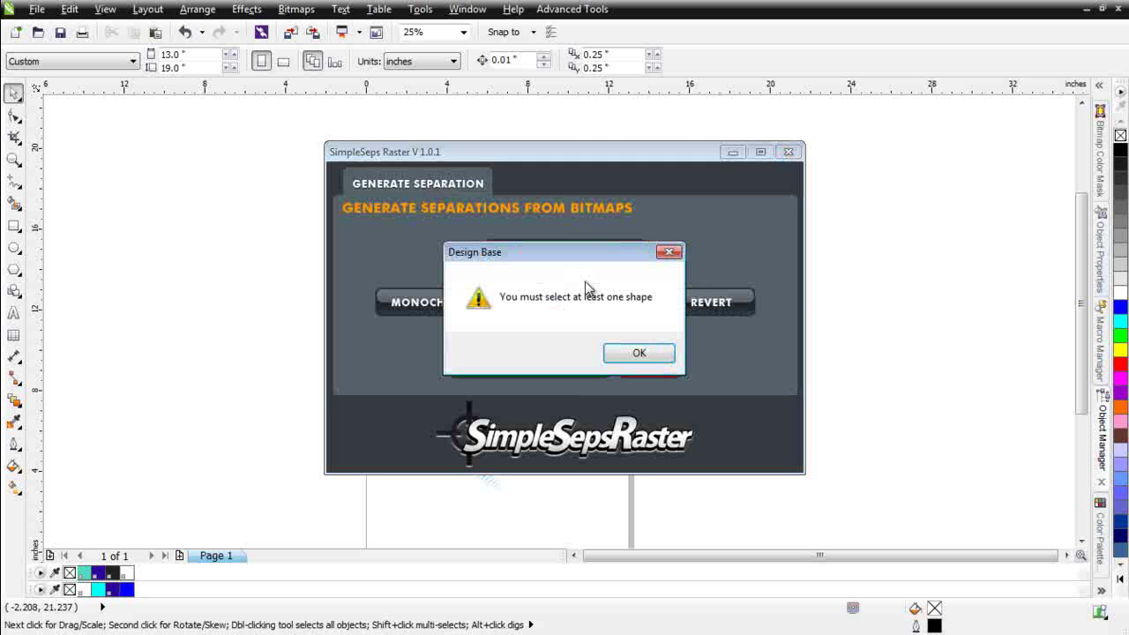
left_click(639, 354)
left_click_drag(527, 153, 891, 149)
left_click_drag(302, 199, 682, 499)
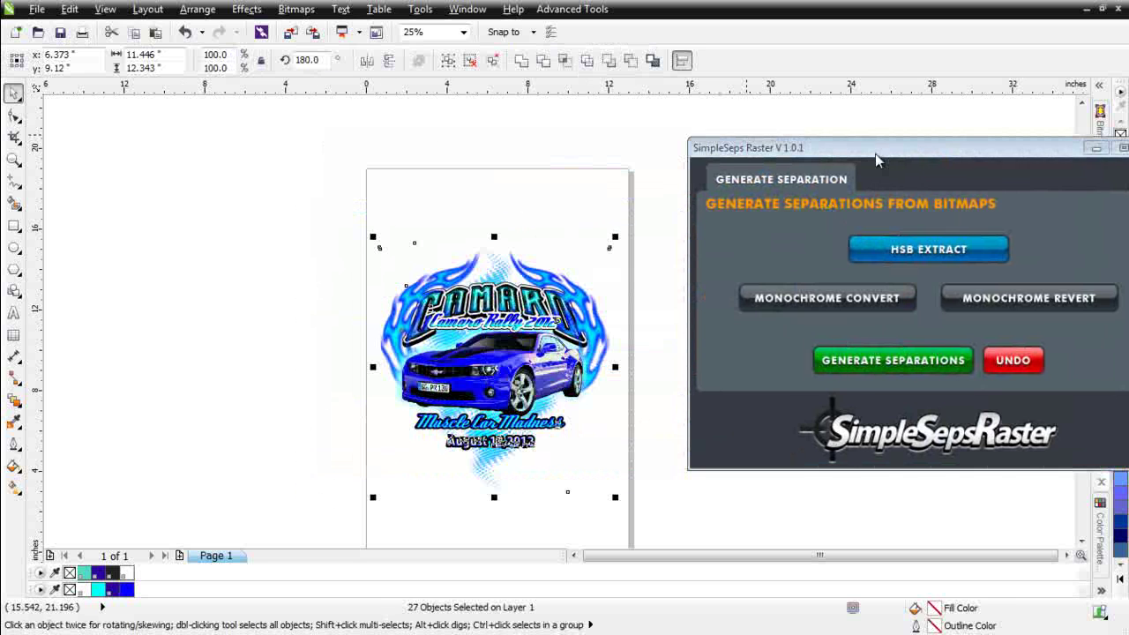
left_click(935, 253)
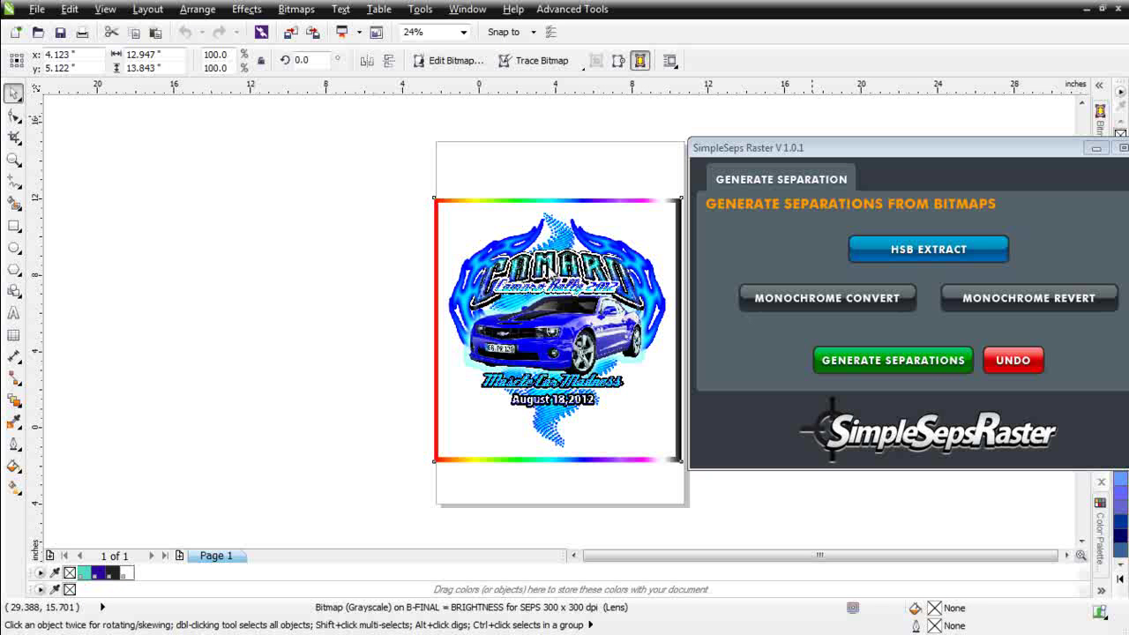
- Generate the color separations from the extracted artwork, accept the color management notice and close SimpleSeps Raster
scroll(547, 266, "up", 4)
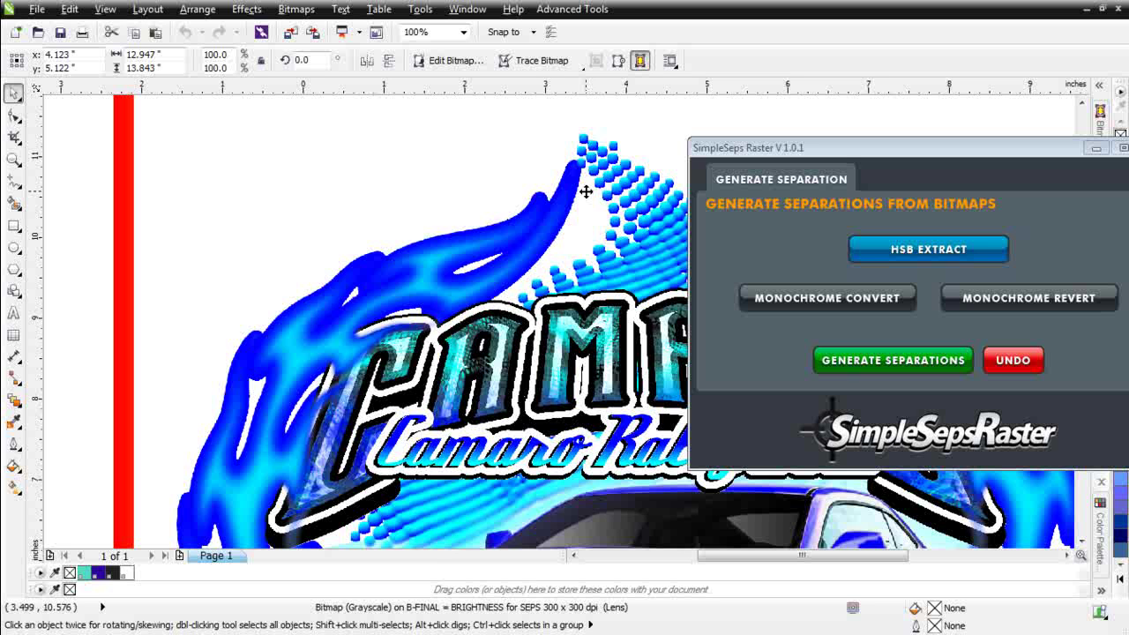
left_click(917, 361)
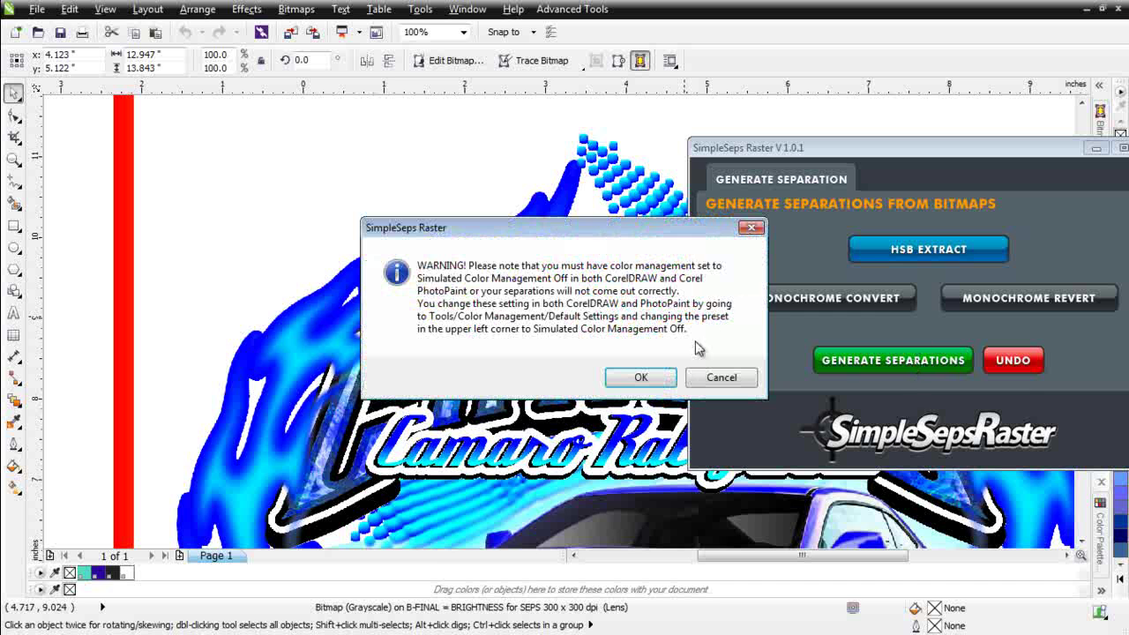
left_click(642, 378)
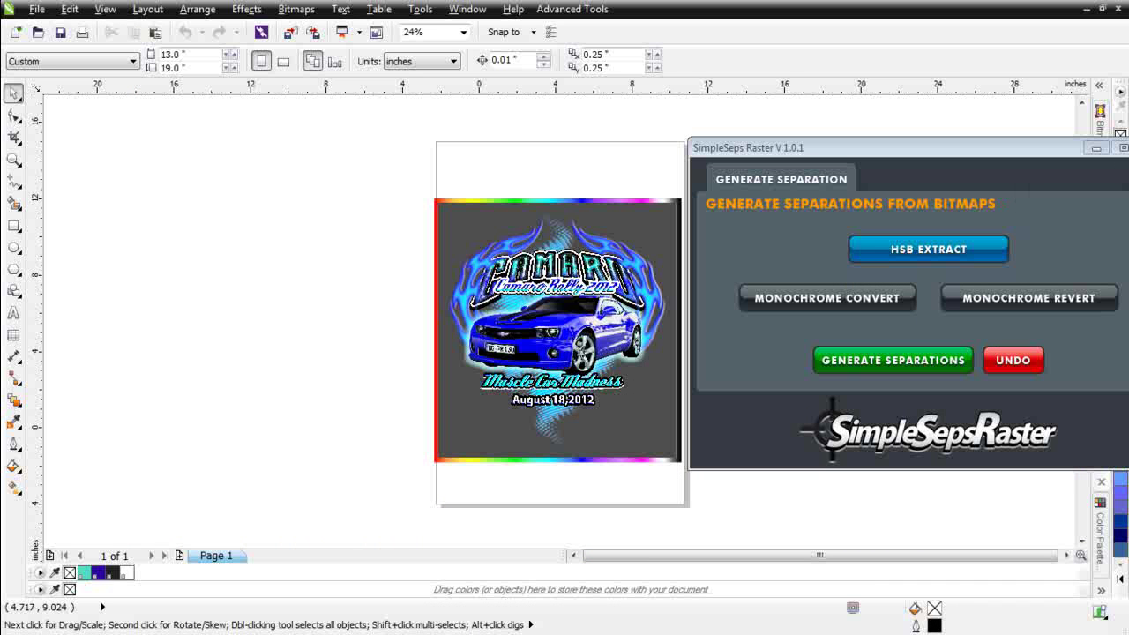
left_click(1123, 148)
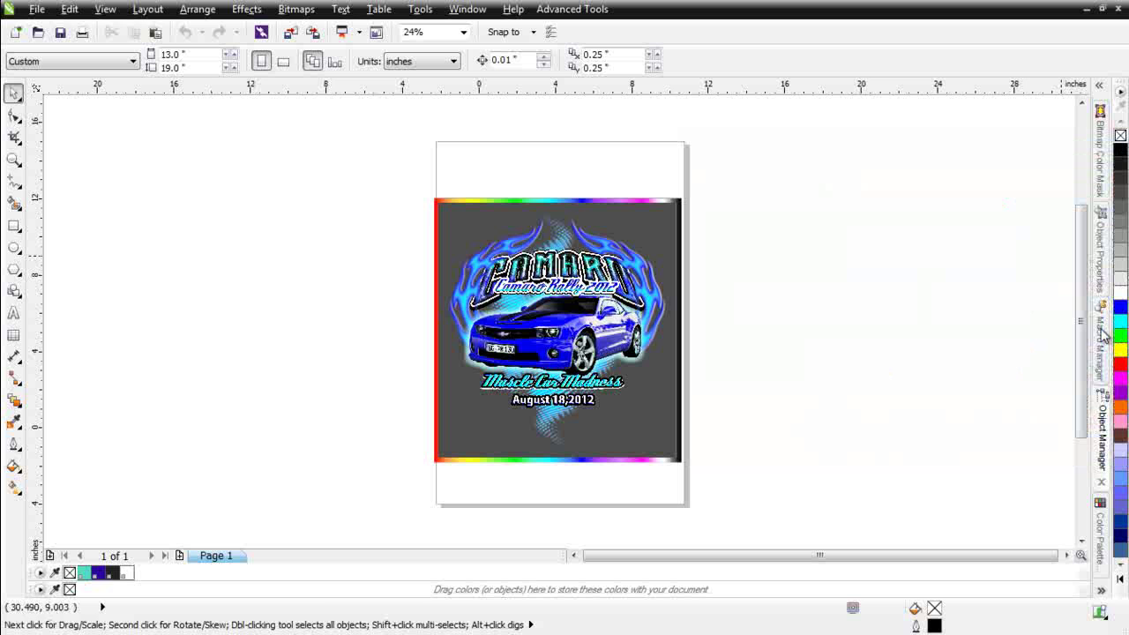
- Display the document's layer structure and select the Black Monochrome bitmap in the separated artwork
left_click(1102, 432)
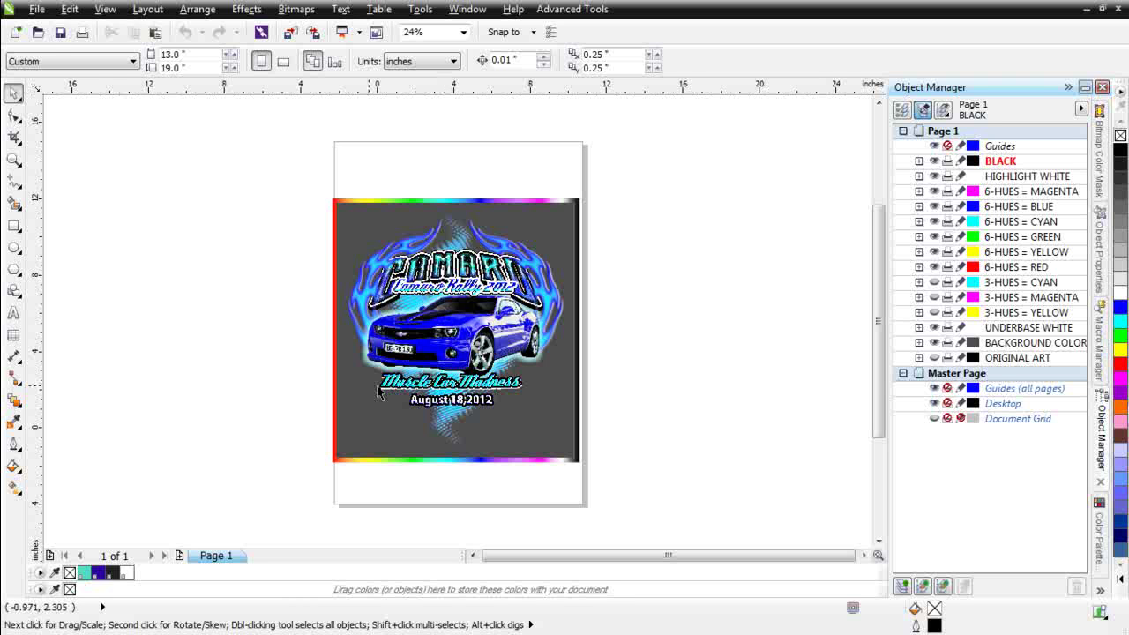
left_click(449, 360)
scroll(456, 323, "up", 2)
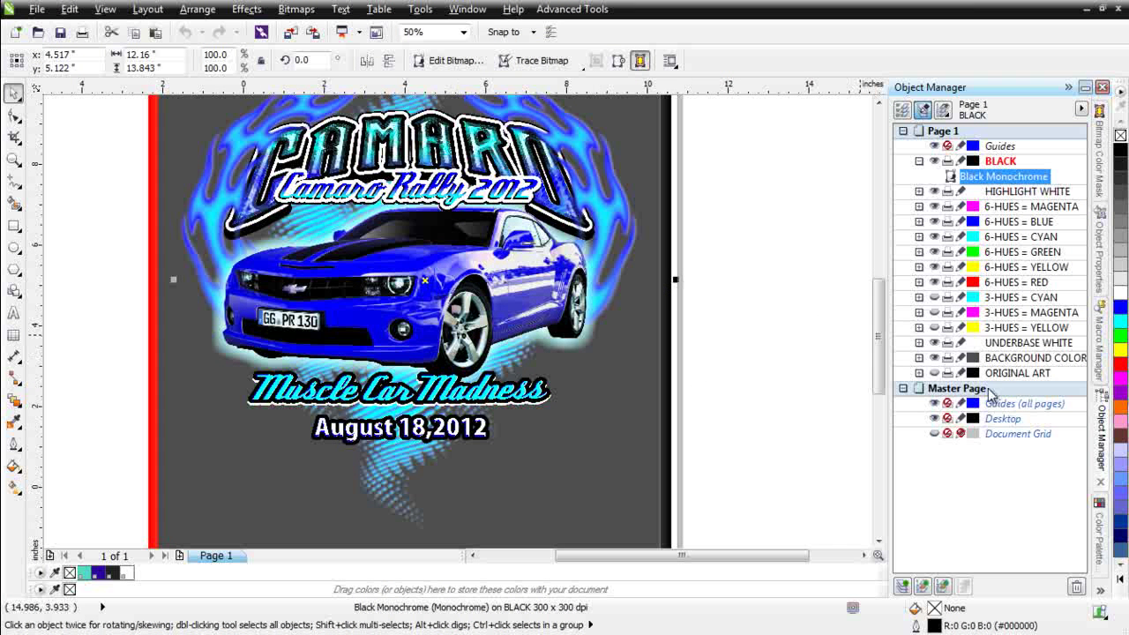
- Hide the BACKGROUND COLOR, UNDERBASE WHITE, 6-HUES = RED, 6-HUES = YELLOW and 6-HUES = MAGENTA layers
left_click(934, 357)
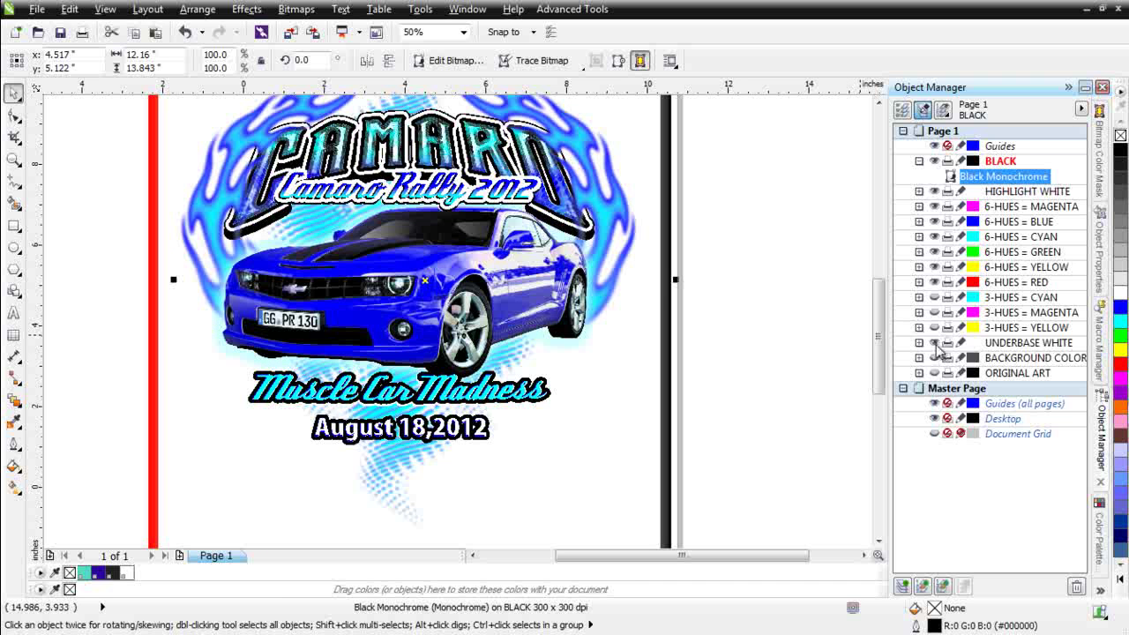
left_click(934, 343)
left_click(935, 283)
left_click(935, 267)
left_click(934, 206)
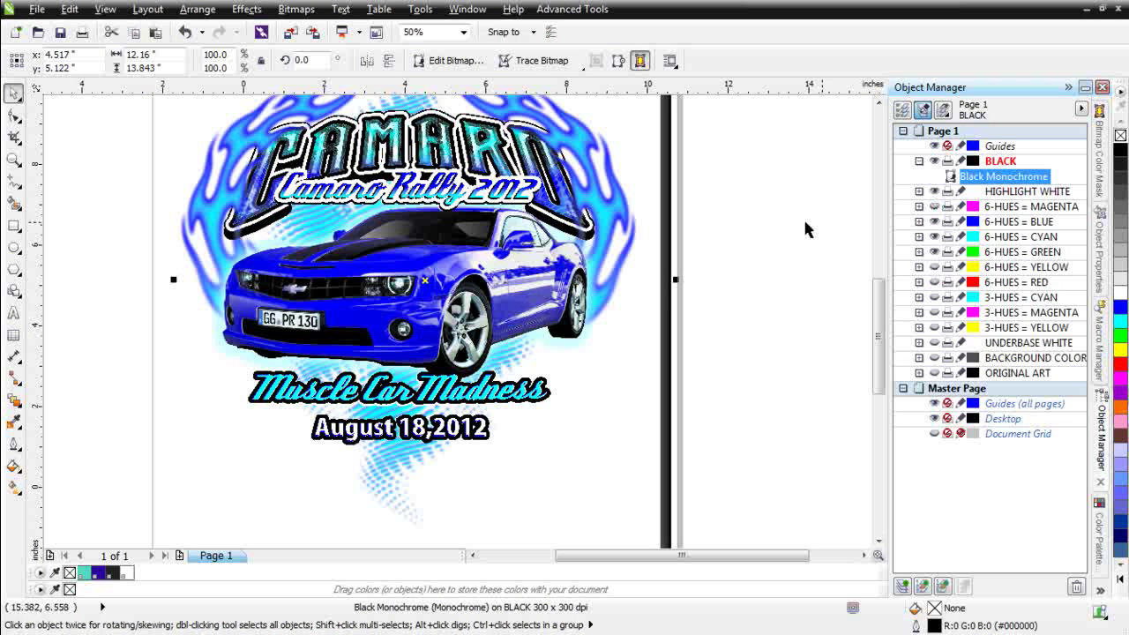
- Hide the 6-HUES = GREEN layer and select all the remaining visible separation bitmaps
key("F3")
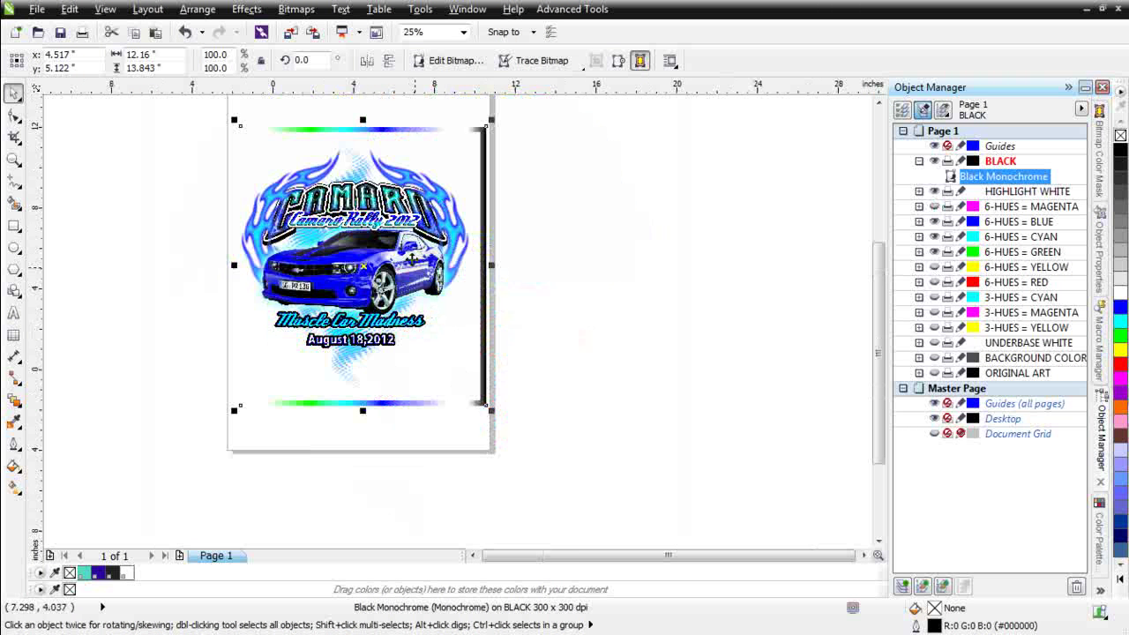
left_click(934, 251)
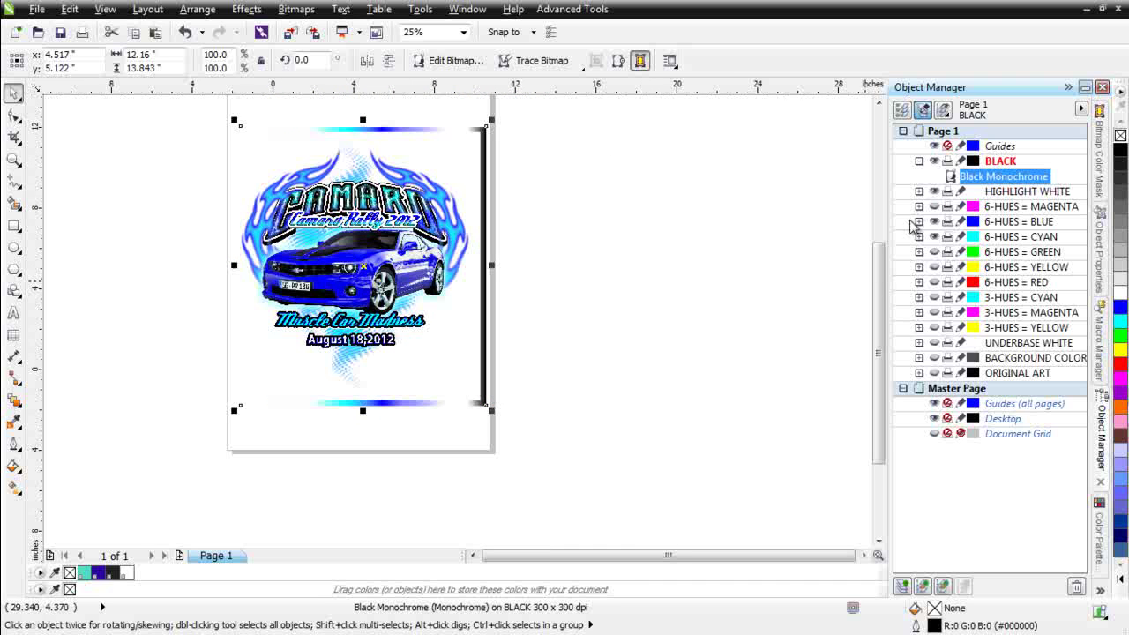
left_click_drag(185, 106, 578, 452)
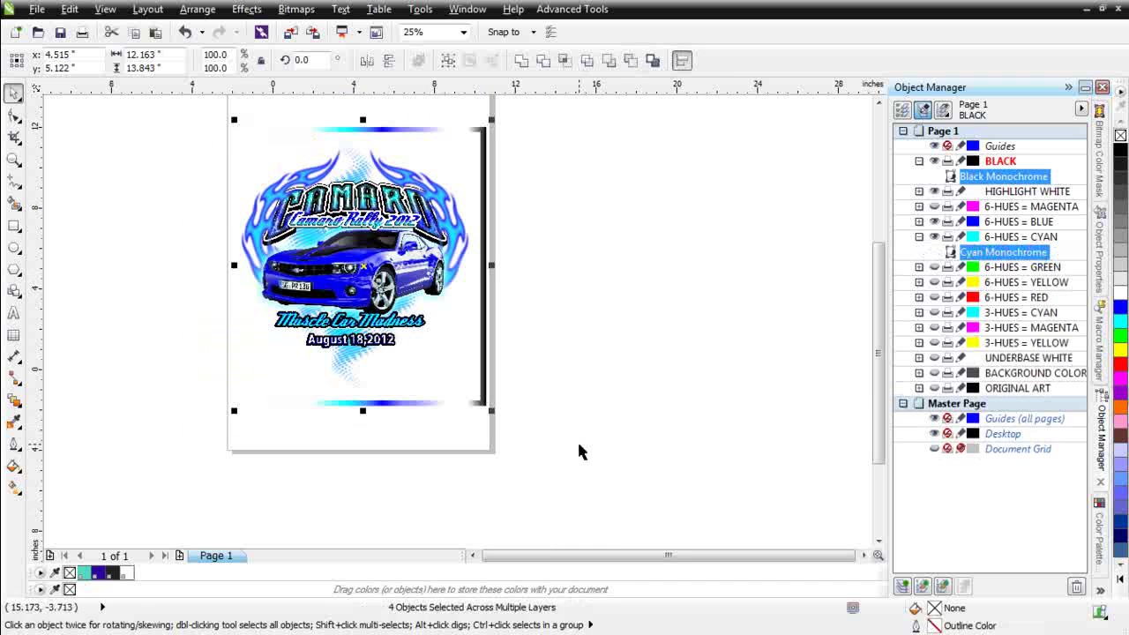
- Crop the selected bitmaps to an area about 12.08 by 12.88 inches around the Camaro design, cutting off the surrounding color bars
left_click(14, 137)
left_click_drag(235, 137, 473, 394)
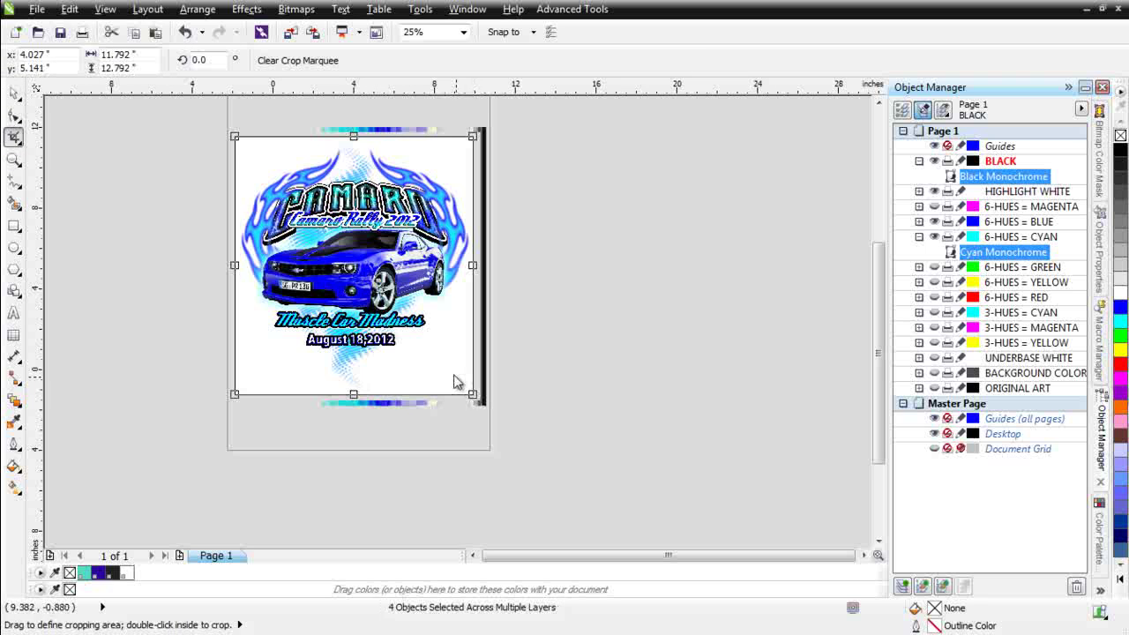
left_click_drag(350, 134, 360, 132)
left_click_drag(474, 263, 478, 264)
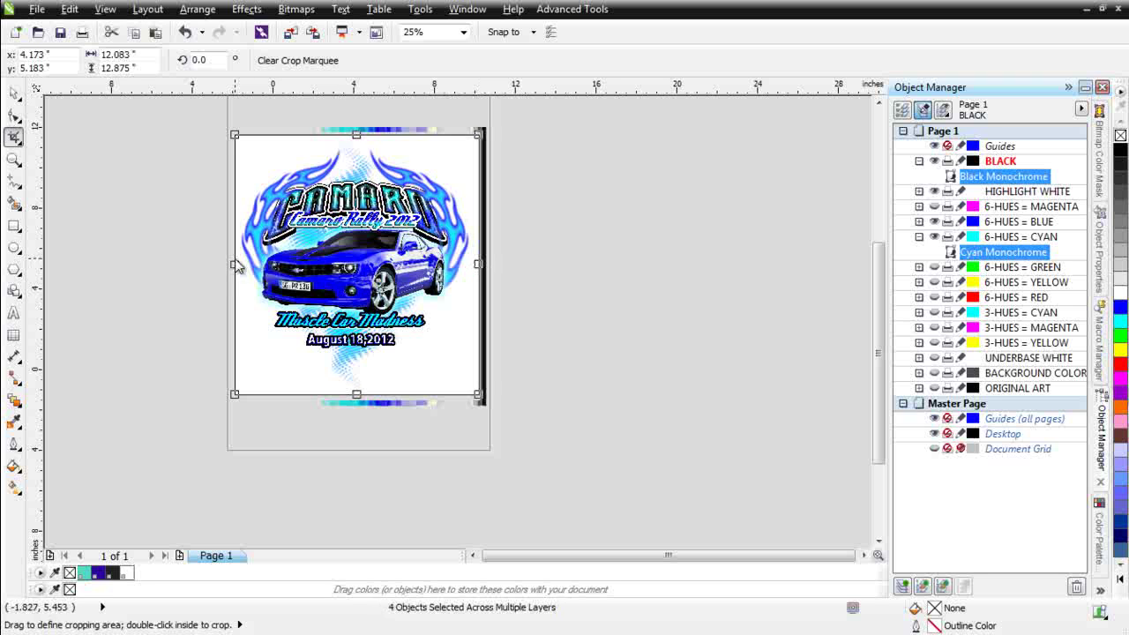
left_click(384, 269)
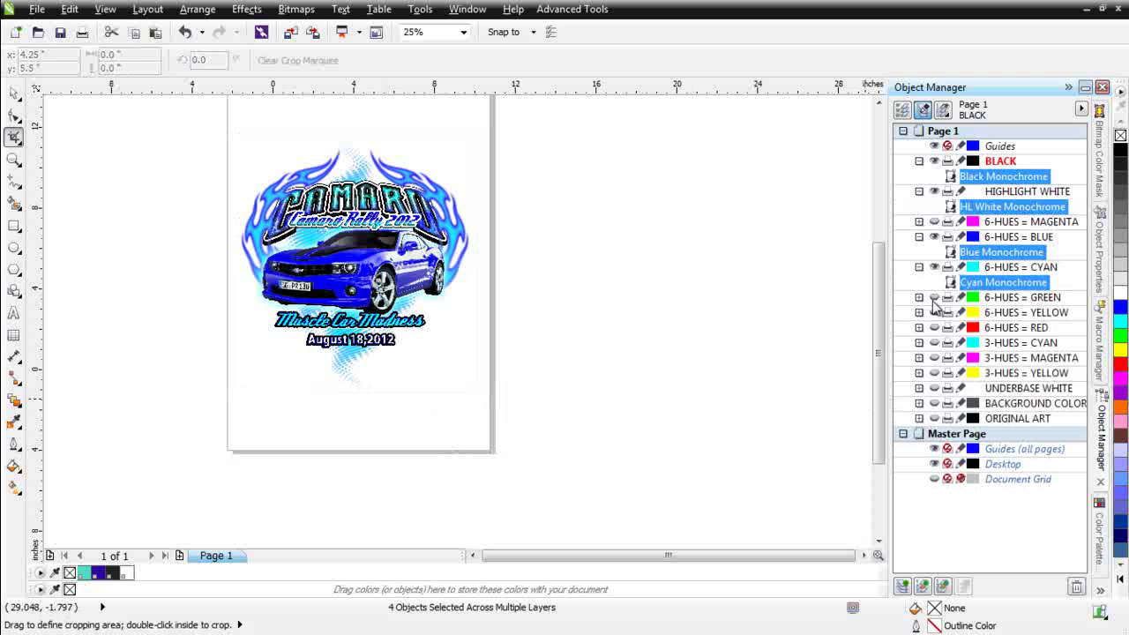
- Copy the four cropped separation bitmaps and create a new Letter-size RGB document at 300 dpi
left_click(13, 91)
left_click_drag(621, 448, 135, 104)
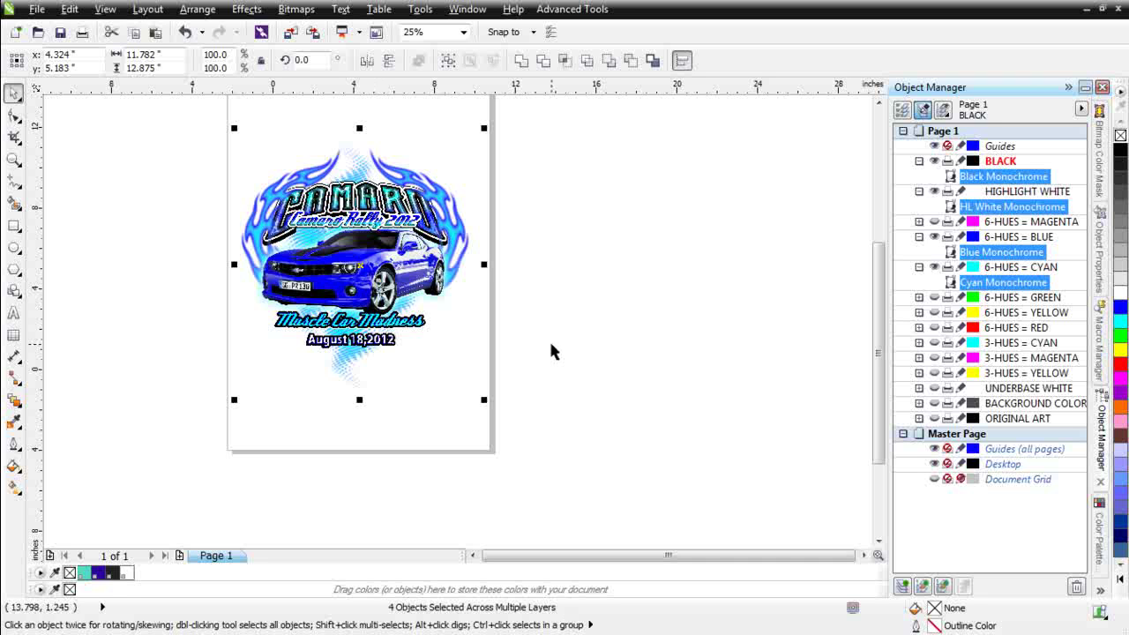
left_click(18, 35)
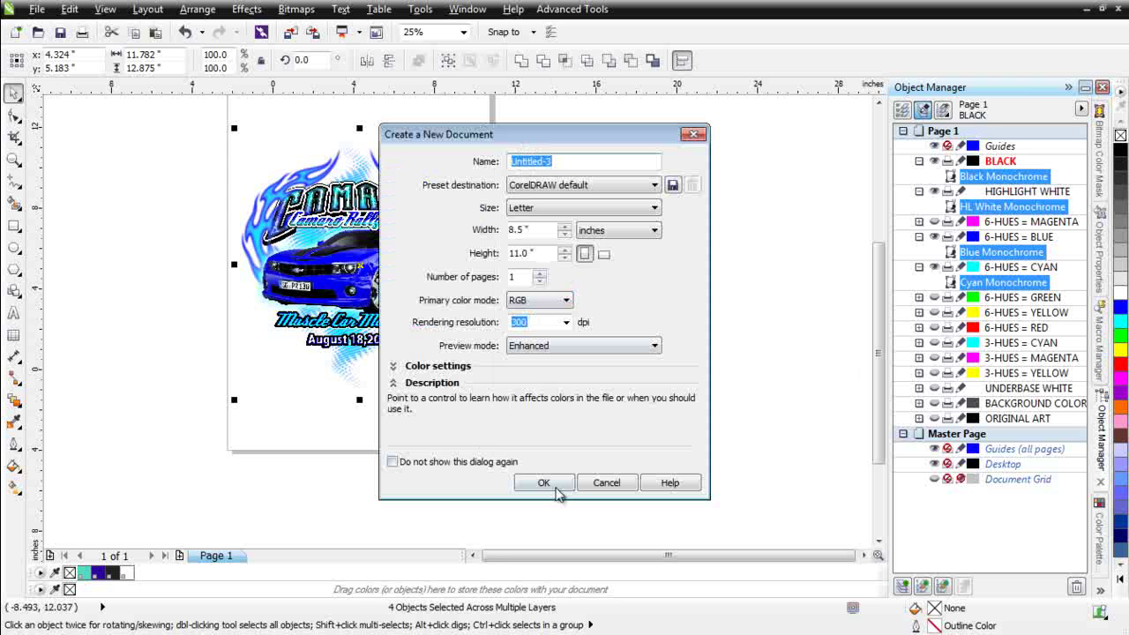
left_click(543, 484)
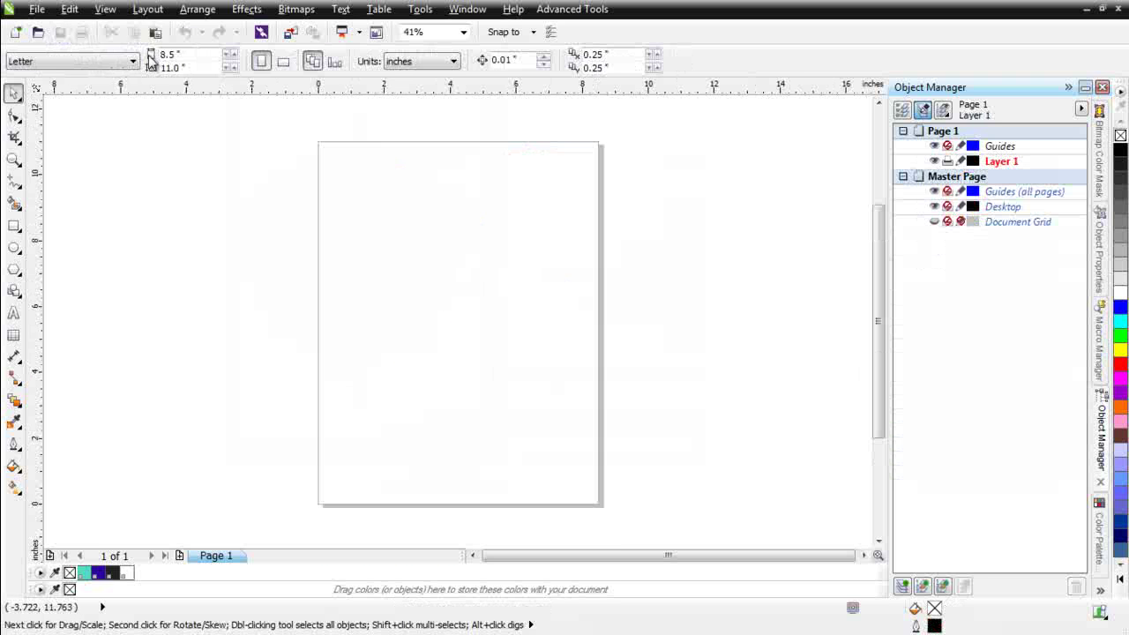
- Set the new document's page size to 13 by 19 inches and paste the copied bitmaps into it
left_click(190, 53)
type("13.0")
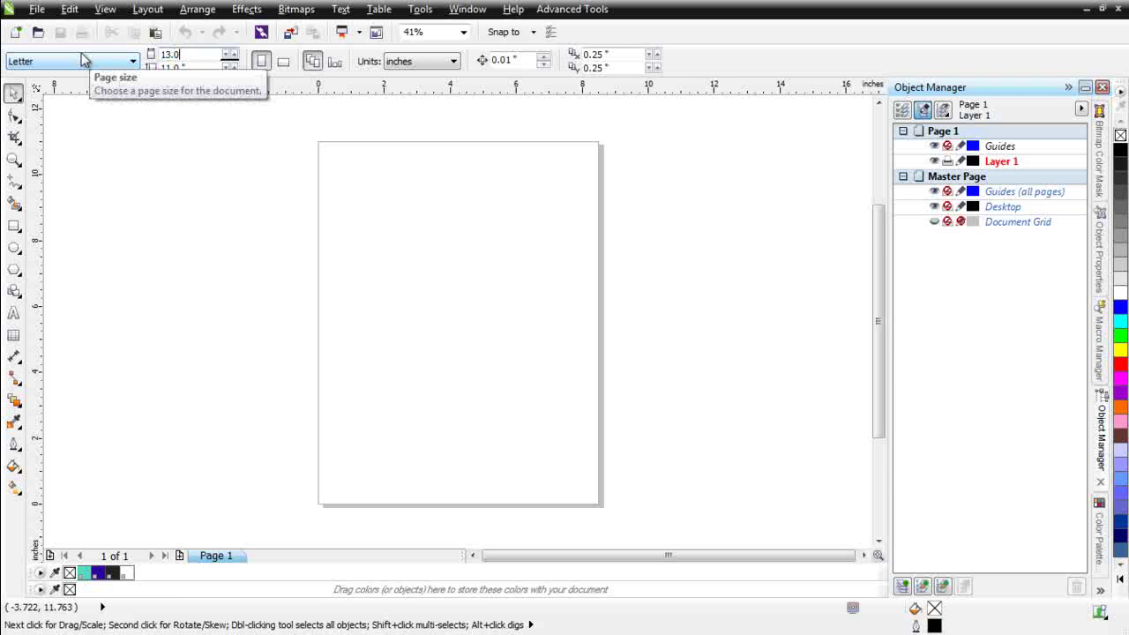
double_click(193, 68)
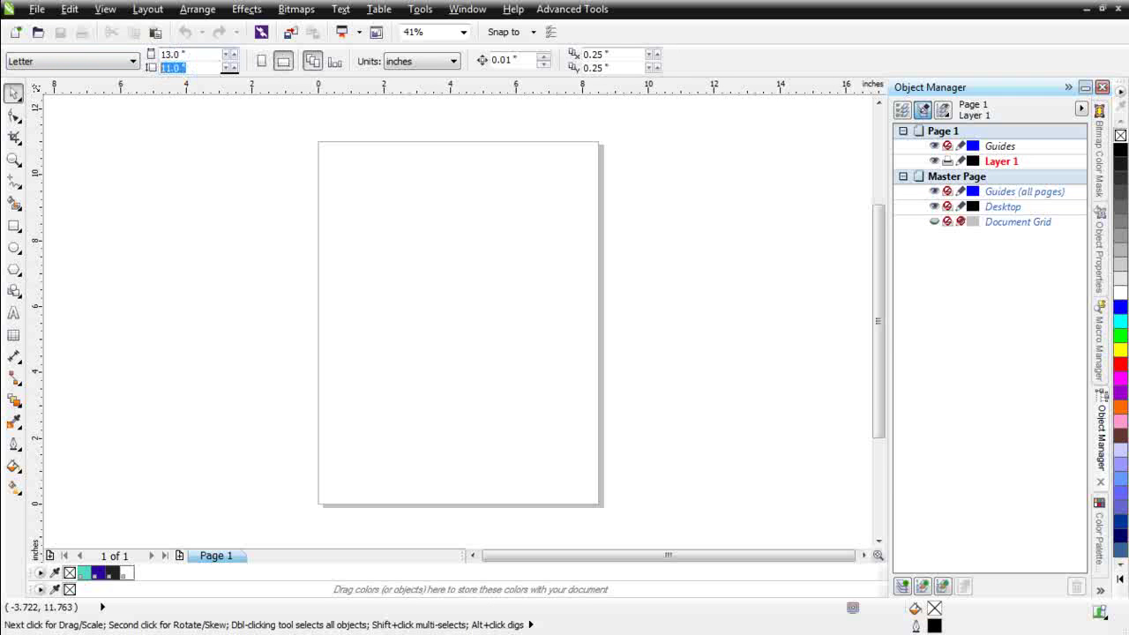
type("19.0")
key("Return")
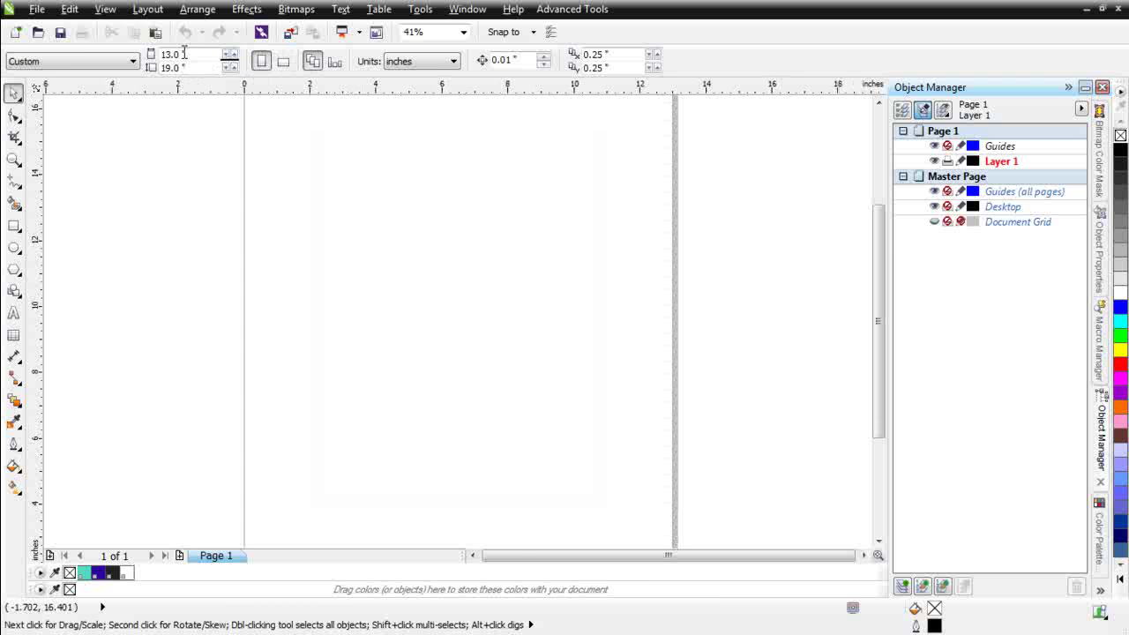
left_click(154, 32)
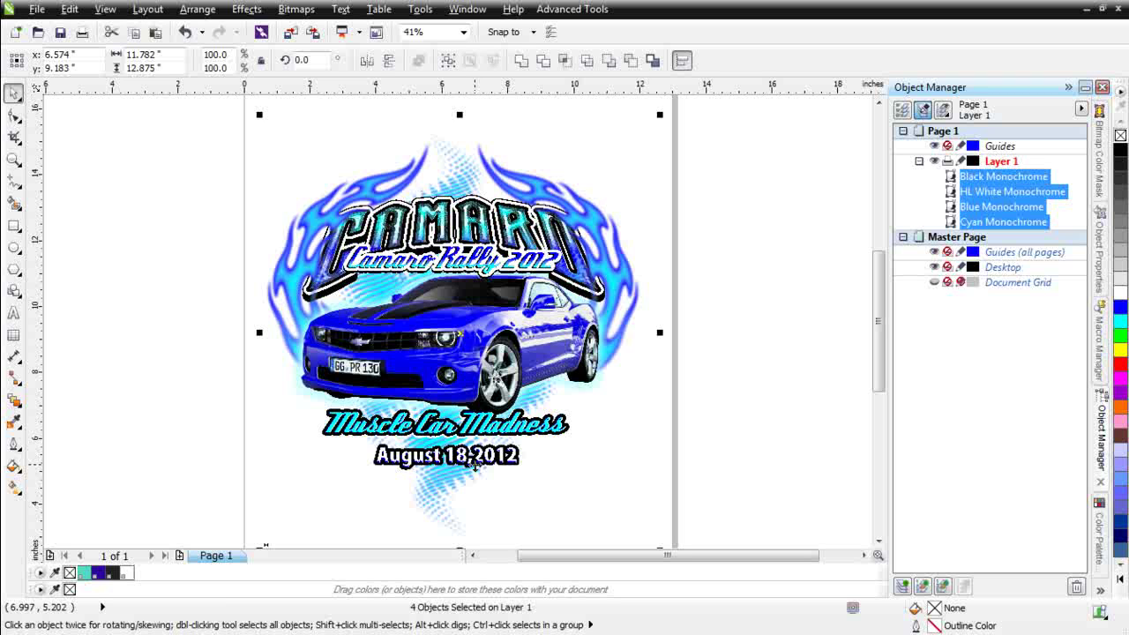
- Open SimpleSeps, move its window up and create a color palette from the pasted bitmaps in Color Management
left_click(589, 10)
left_click(593, 47)
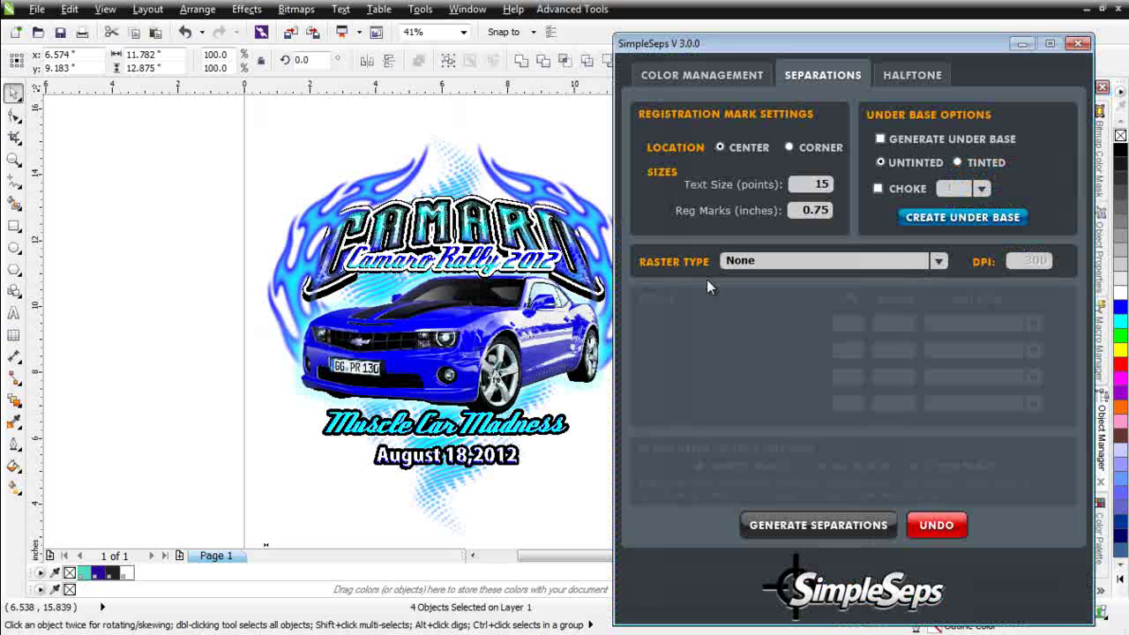
left_click_drag(757, 51, 765, 21)
left_click(735, 41)
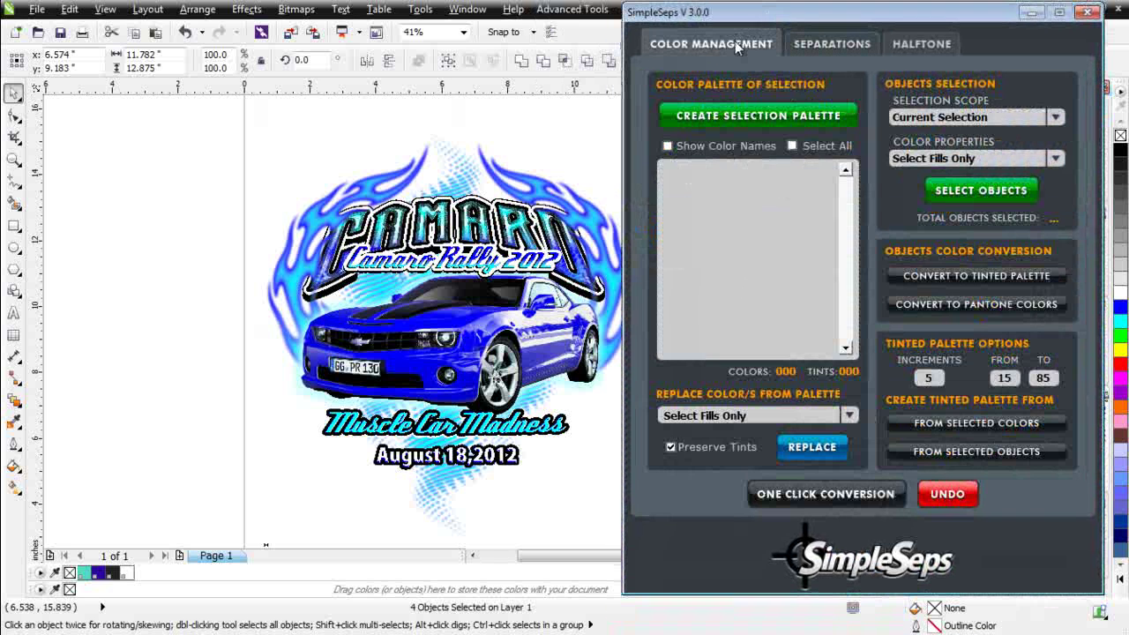
left_click(769, 122)
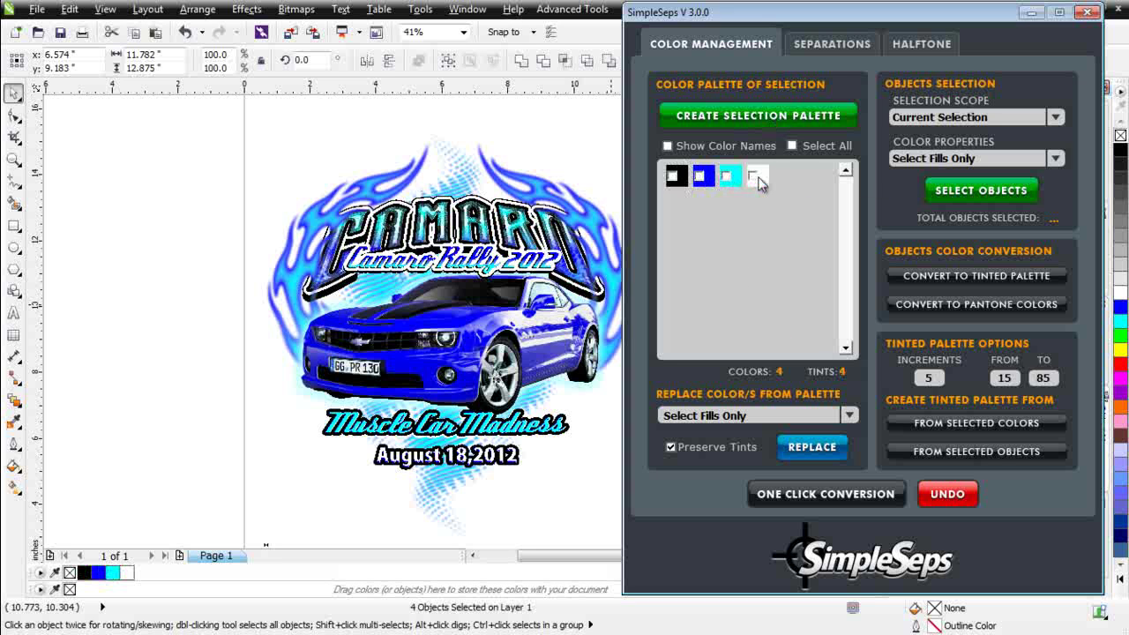
- Select all the palette colors and run One Click Conversion on the artwork, acknowledging the completion message
left_click(794, 146)
left_click(845, 498)
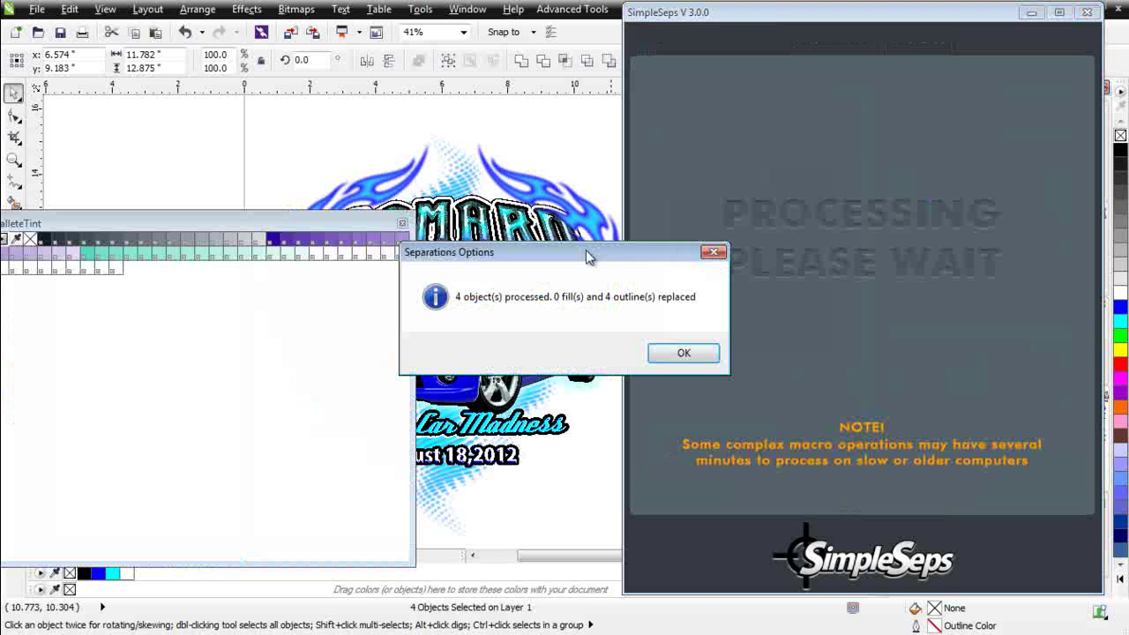
left_click(684, 353)
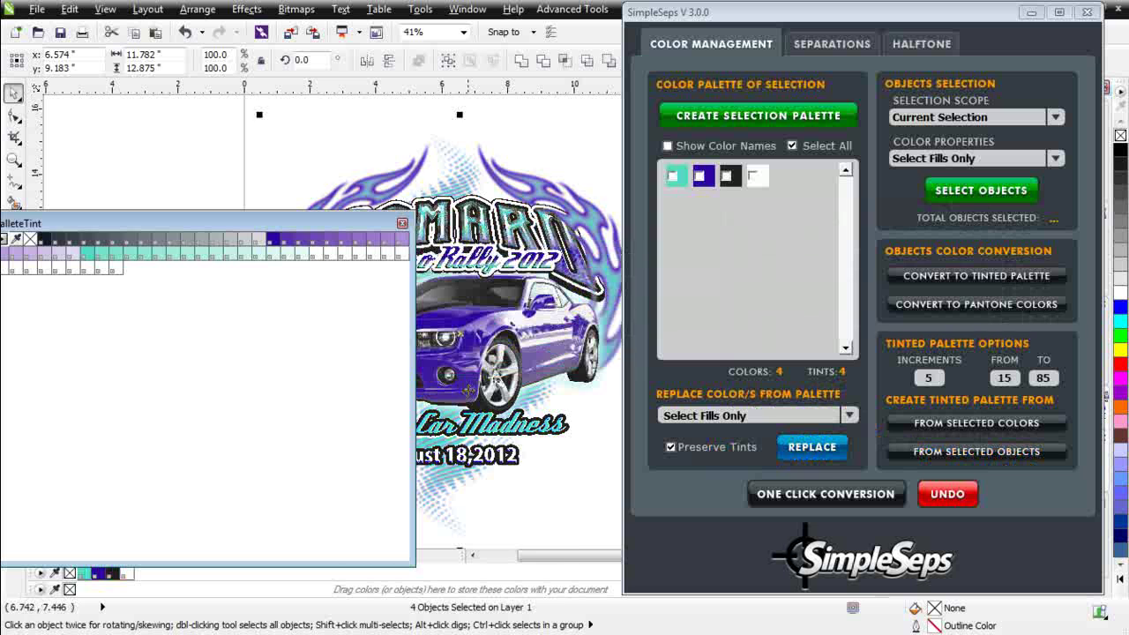
- Try a purple tint from the PalleteTint palette on the Black Monochrome bitmap
left_click_drag(339, 240, 526, 452)
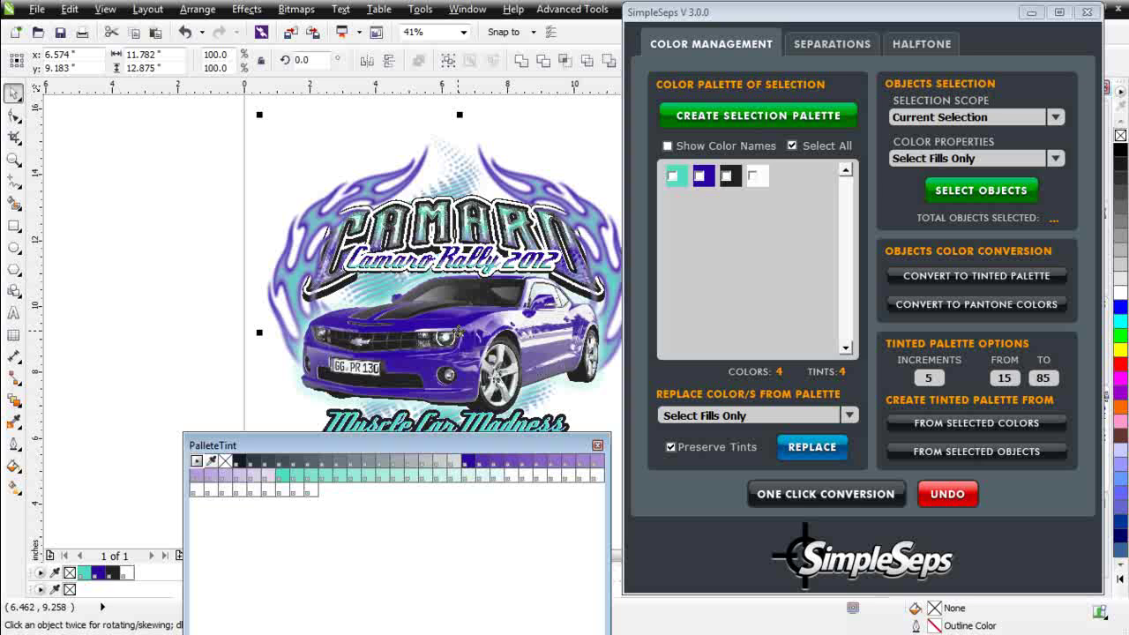
left_click(541, 462)
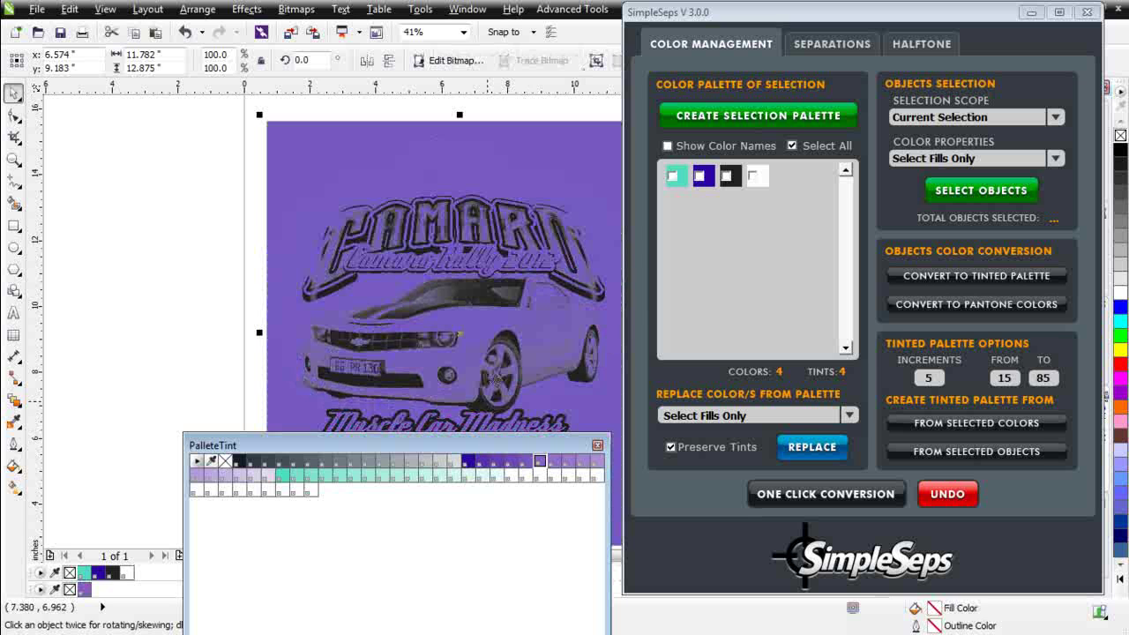
key("ctrl+z")
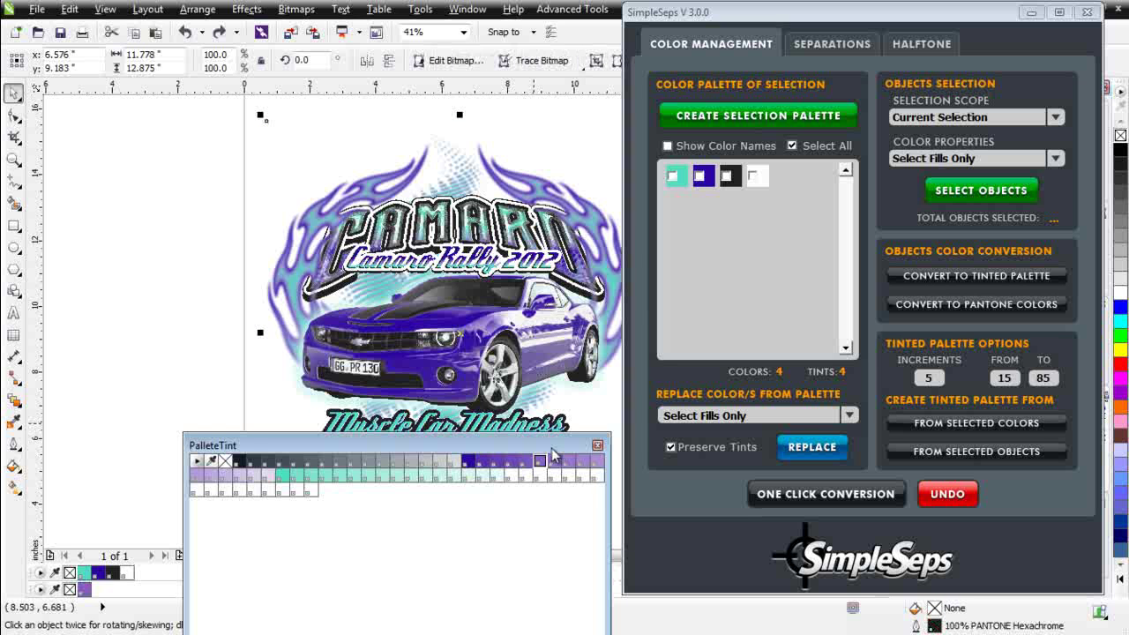
- Close the PalleteTint palette and minimize the SimpleSeps window
left_click_drag(549, 451, 393, 243)
left_click(436, 236)
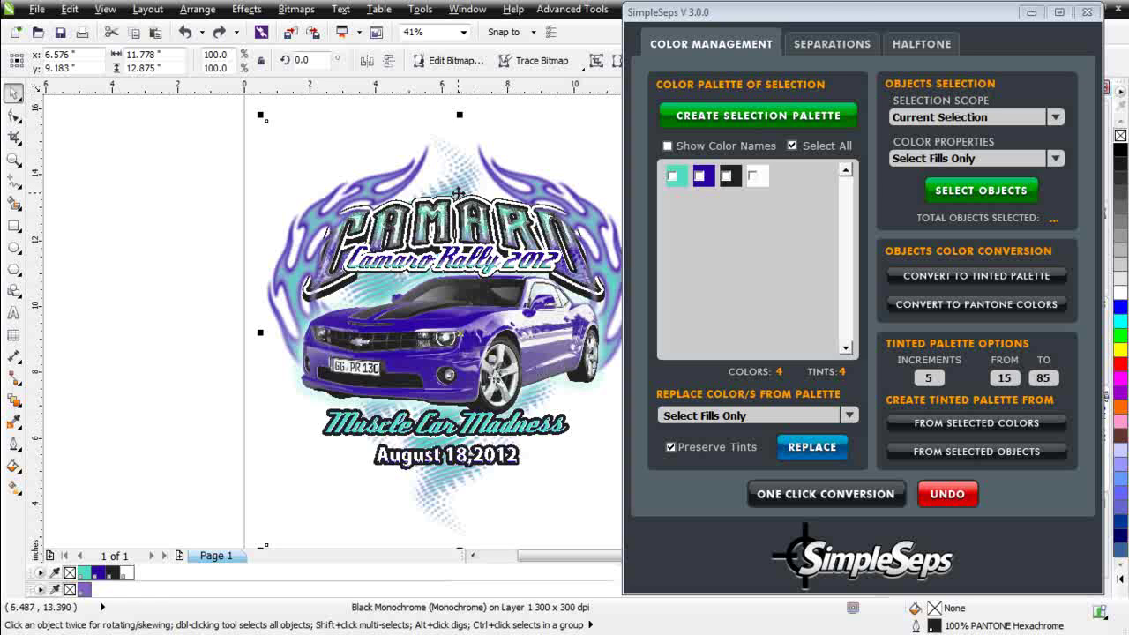
left_click(1031, 12)
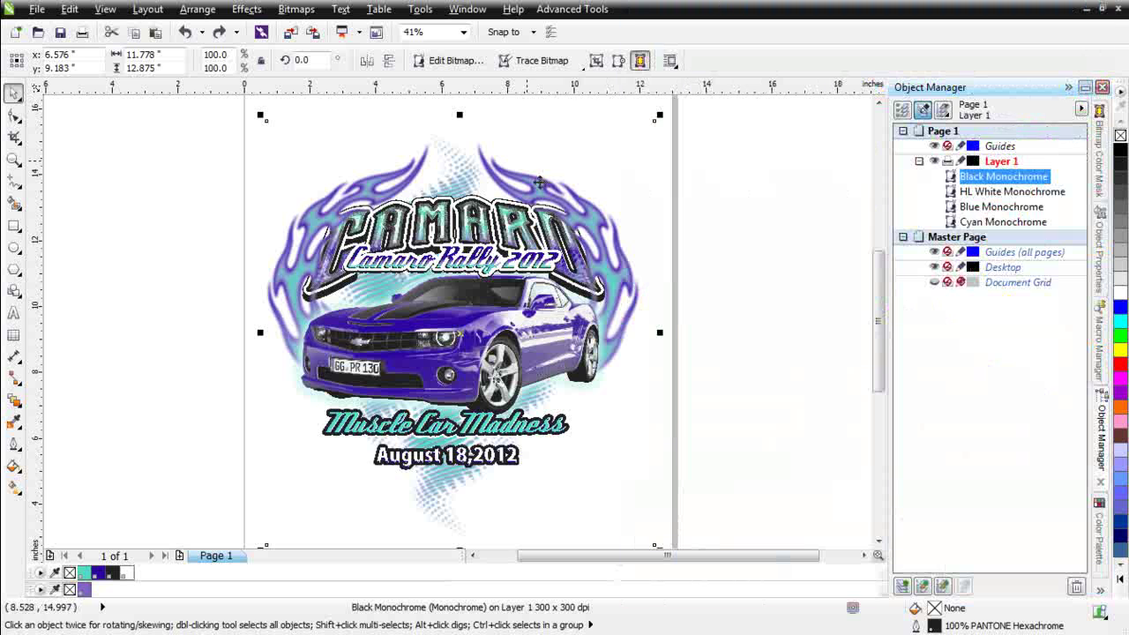
- Turn on Overprint Outline for all four bitmaps and set the document view to simulate overprints
left_click_drag(724, 109, 173, 512)
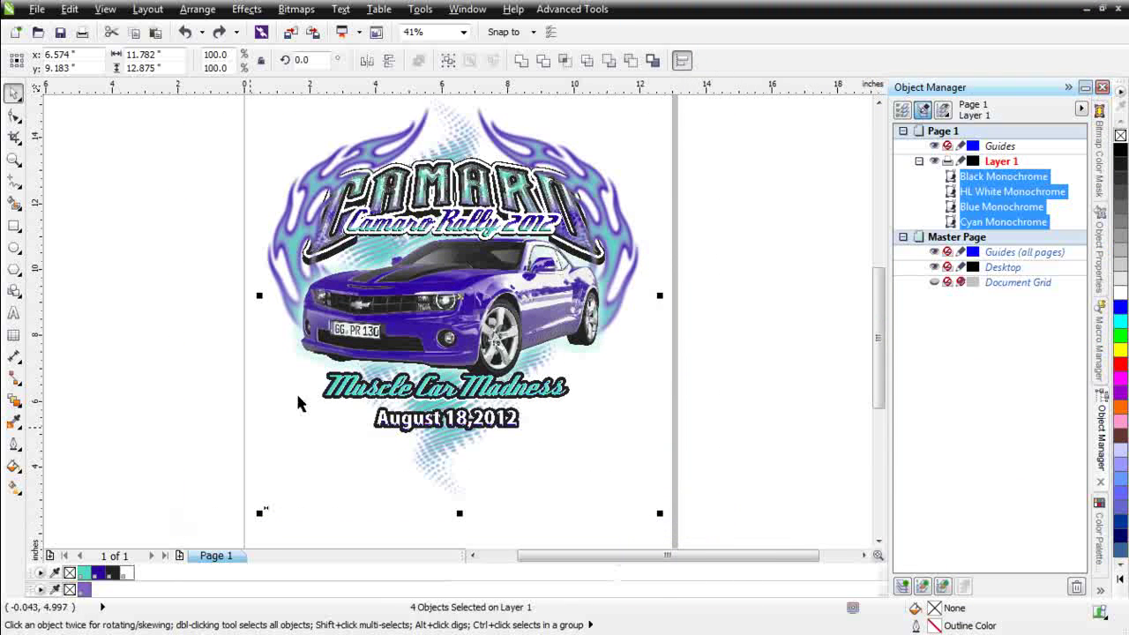
right_click(467, 314)
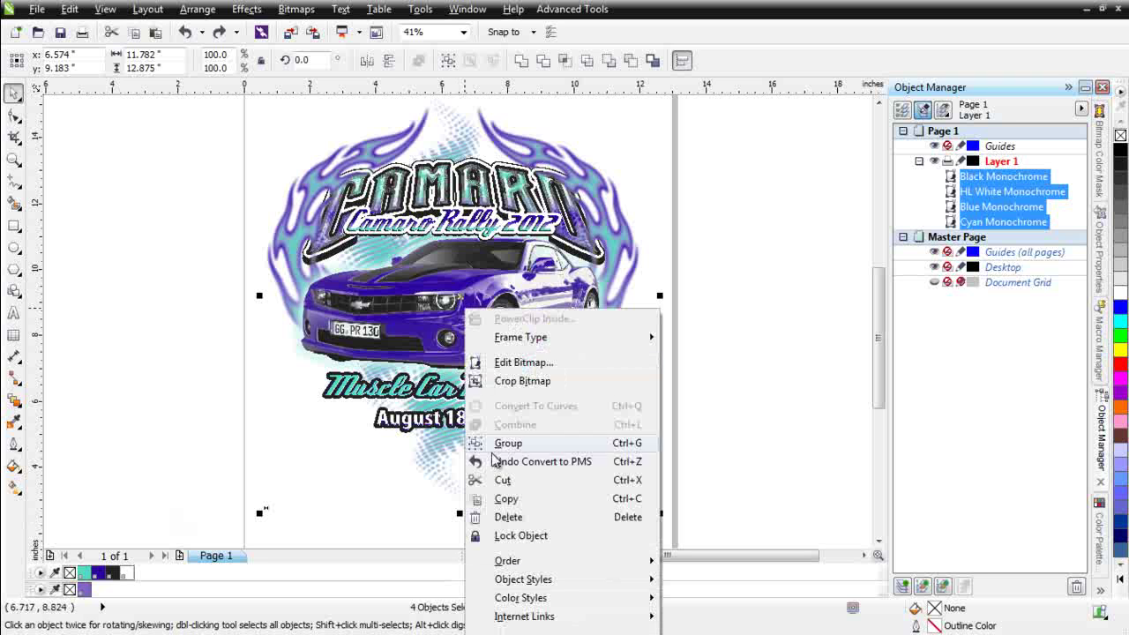
left_click(520, 130)
right_click(521, 130)
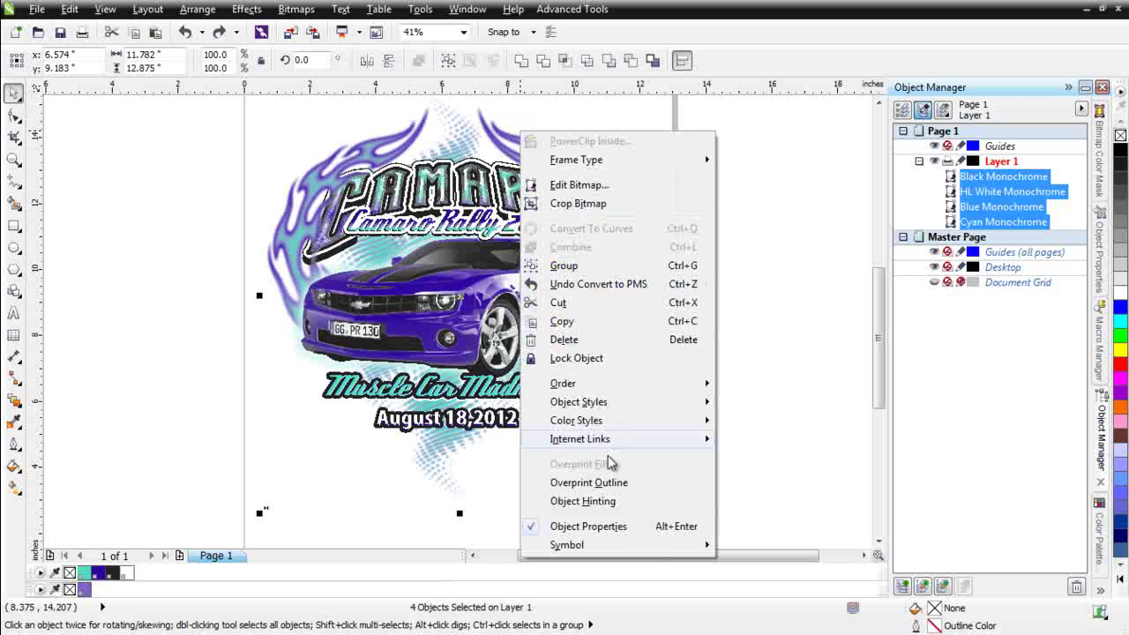
left_click(615, 483)
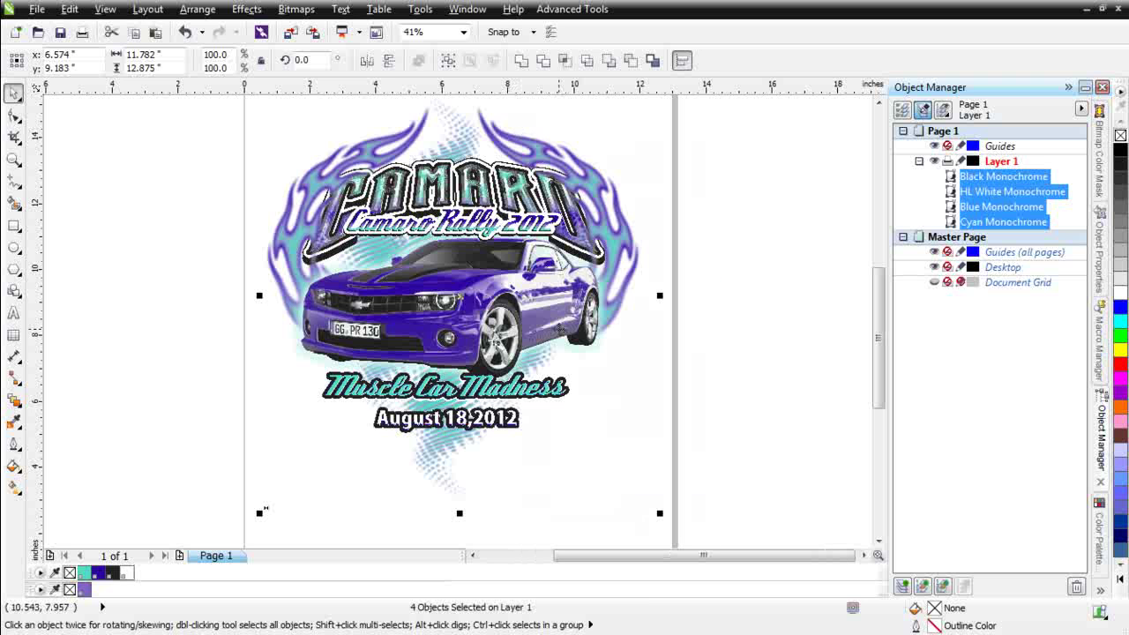
left_click(105, 9)
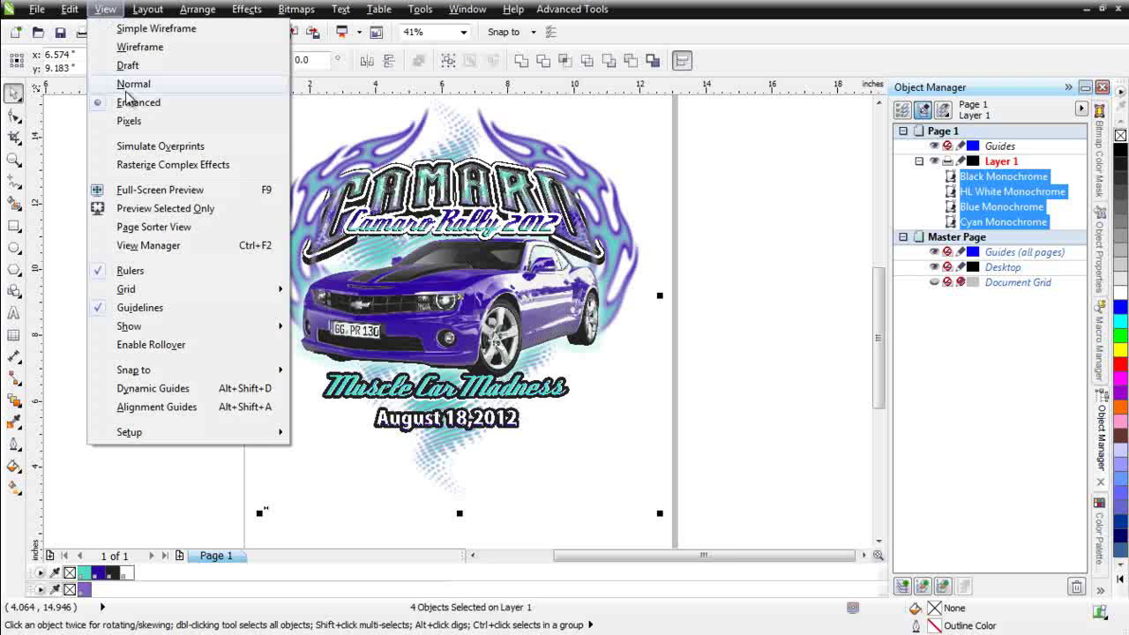
left_click(146, 152)
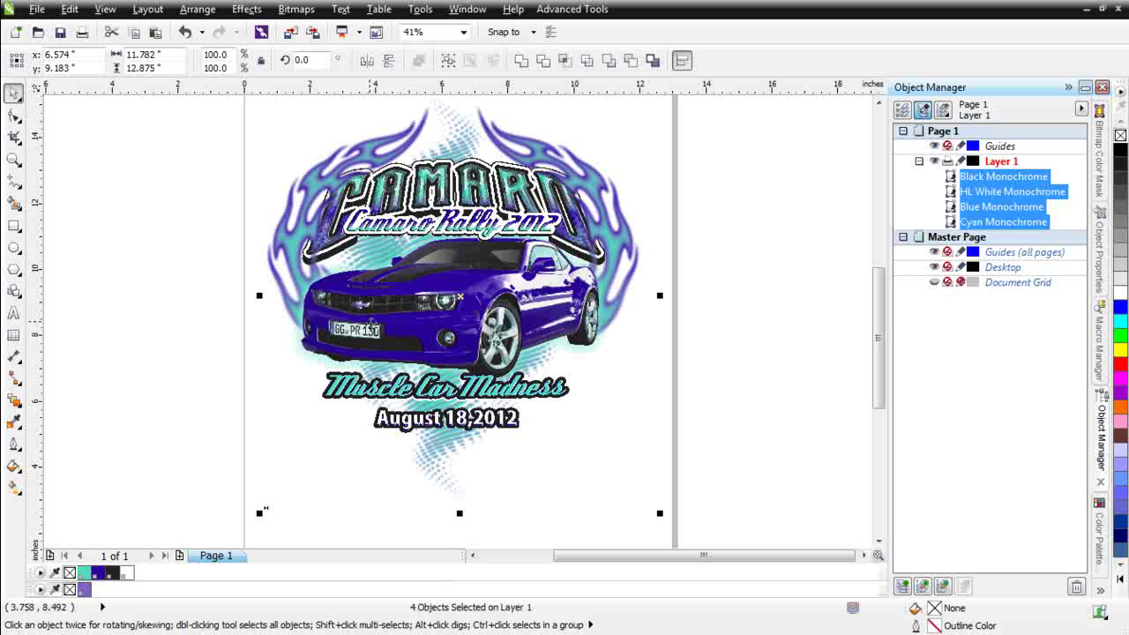
- Check the overprint outline option of the HL White Monochrome bitmap
left_click(994, 197)
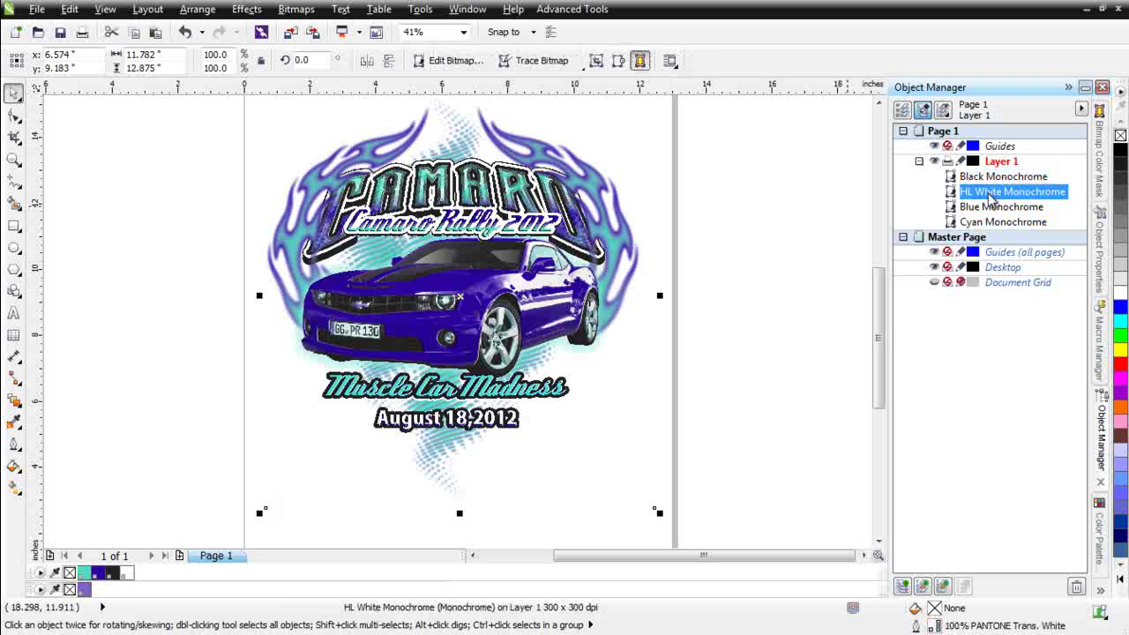
right_click(994, 197)
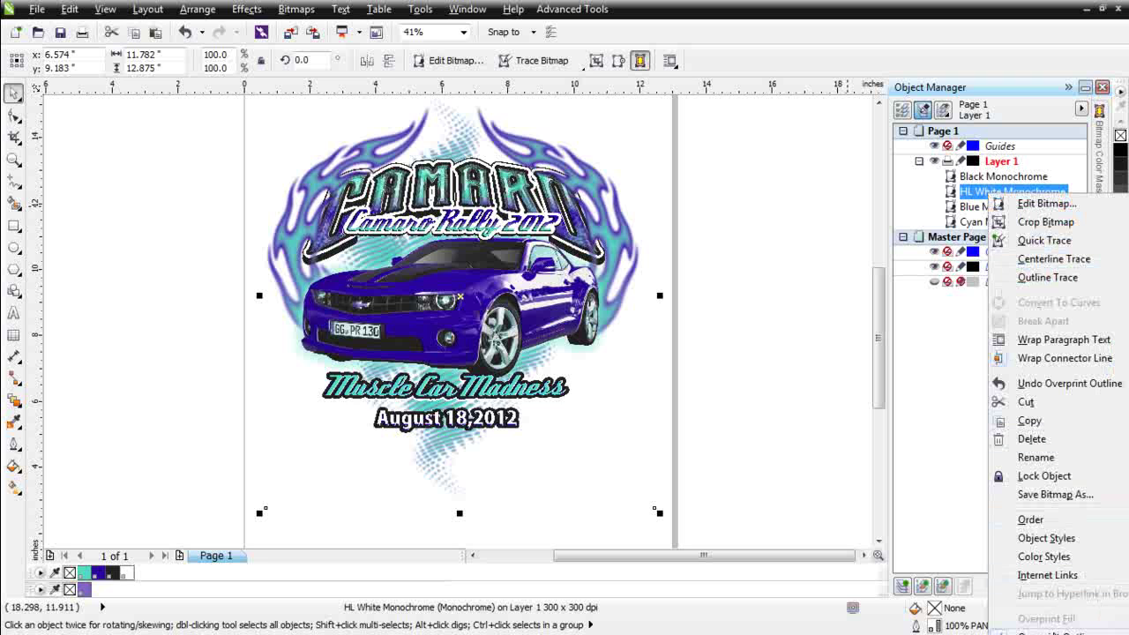
key("Escape")
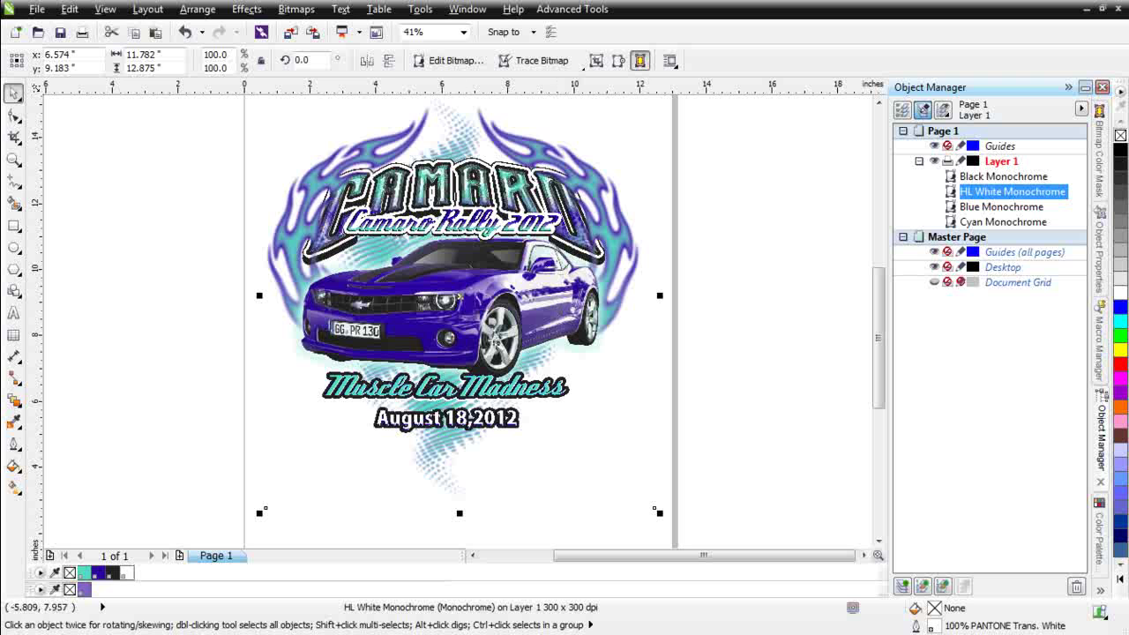
- Switch to SimpleSeps and set the separations' raster type to HalfTones, with a 67.5 angle for PANTONE Blue 072 C
key("alt+Tab")
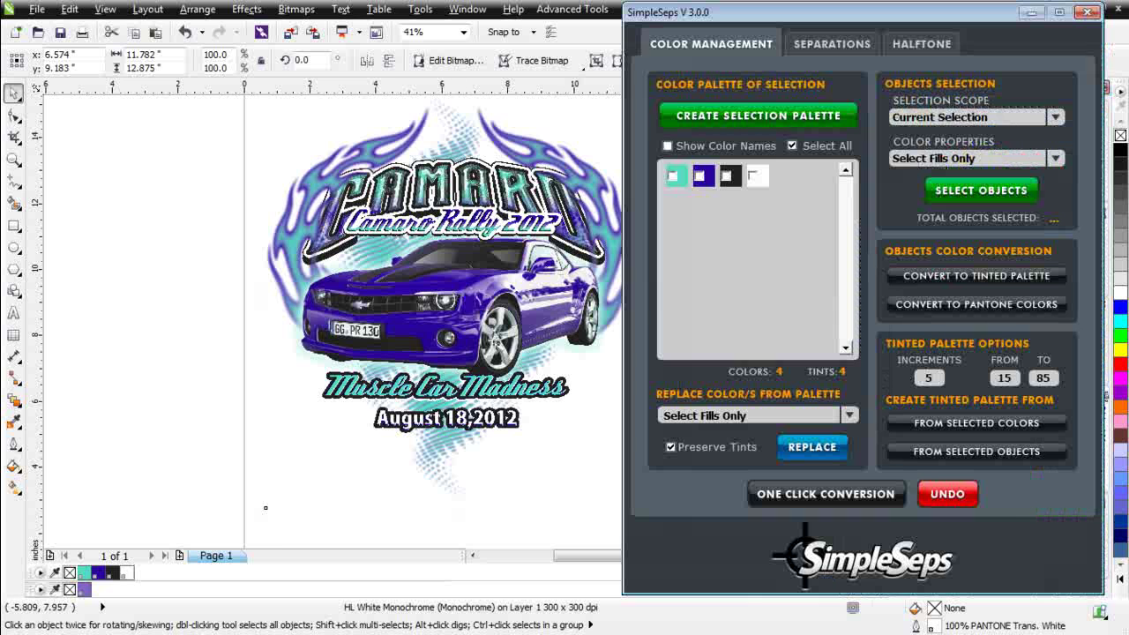
left_click(834, 44)
left_click_drag(850, 21, 794, 0)
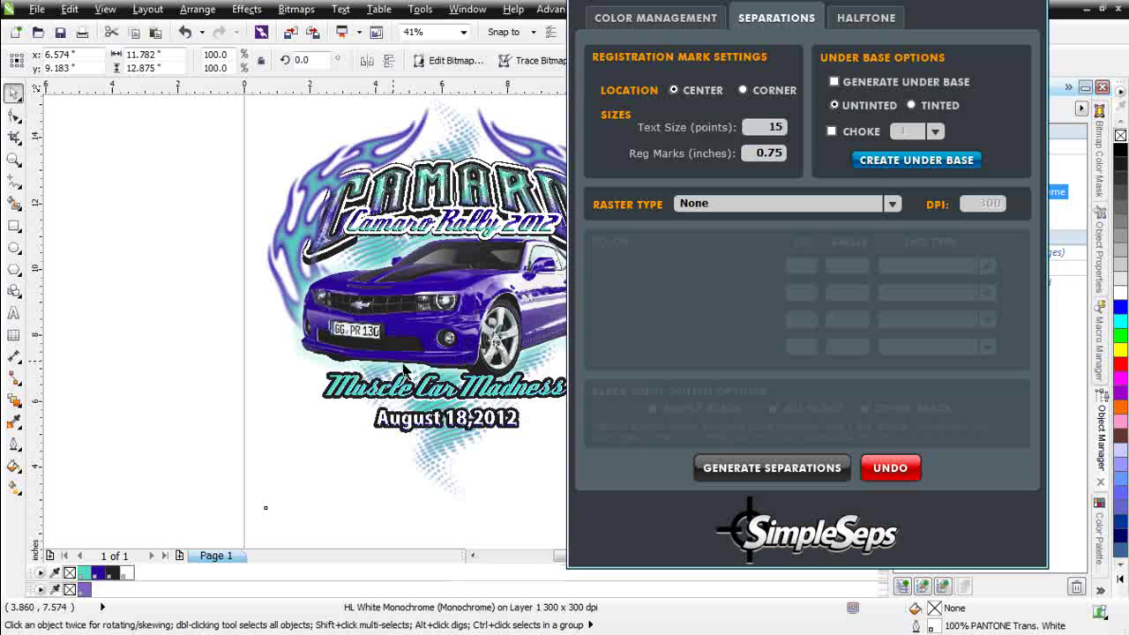
left_click(893, 204)
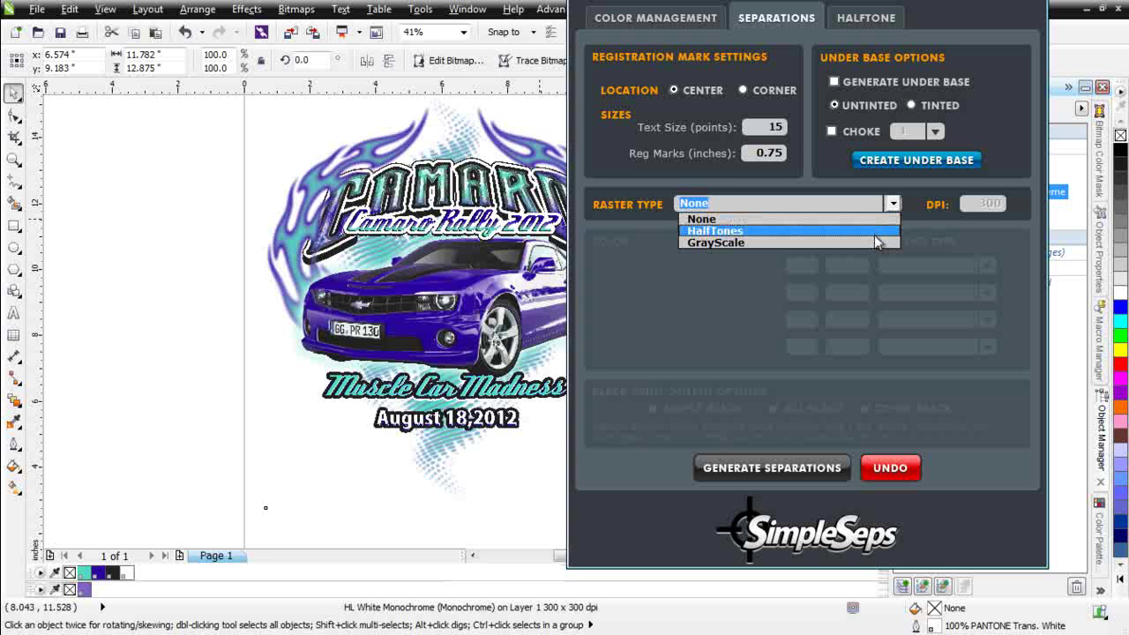
left_click(810, 231)
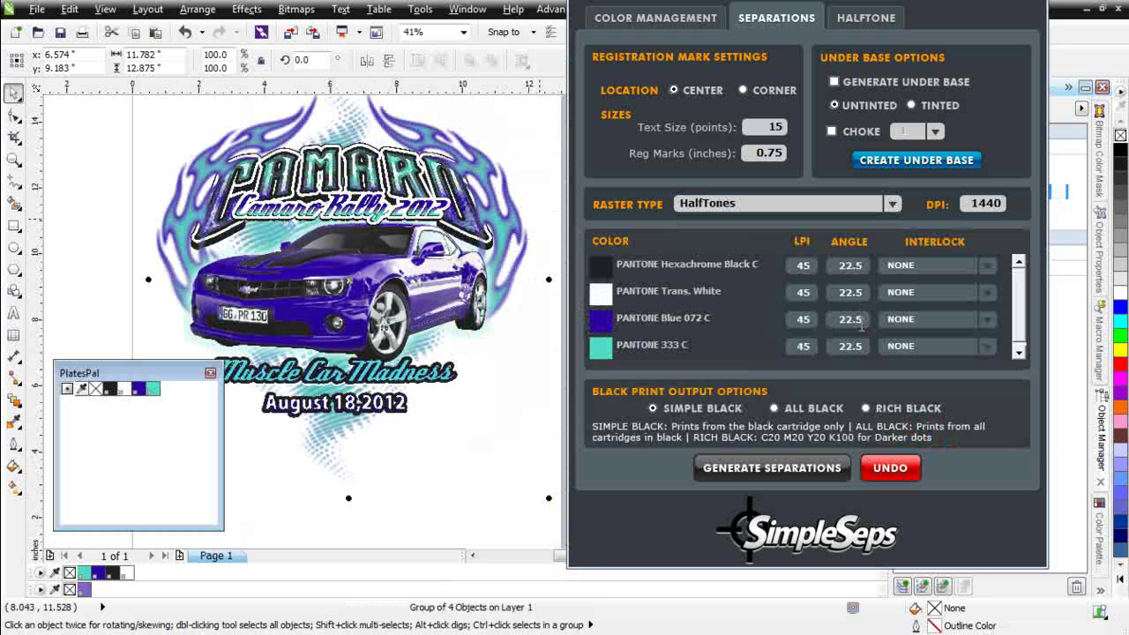
left_click_drag(864, 319, 822, 321)
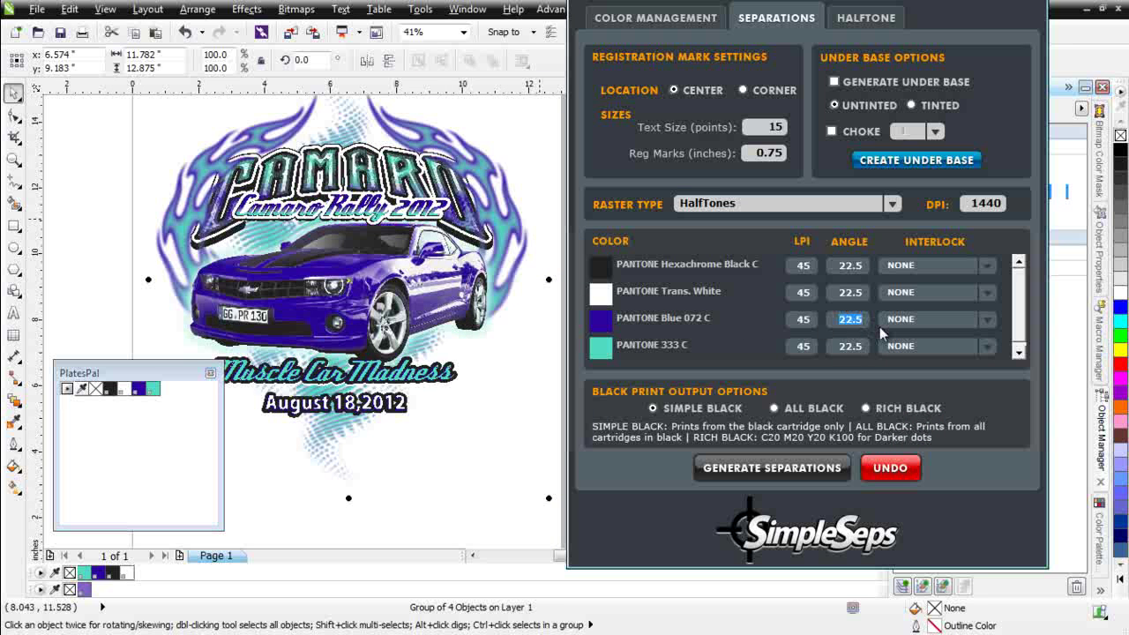
type("67.5")
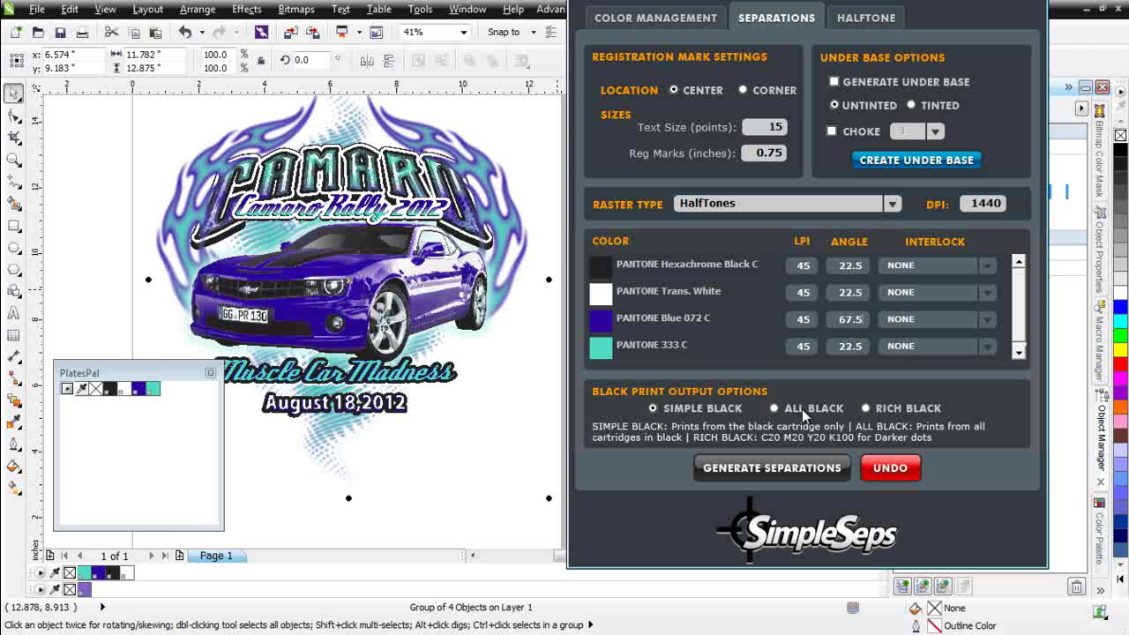
- Generate the separations with the Rich Black print output option
left_click(866, 409)
left_click(771, 475)
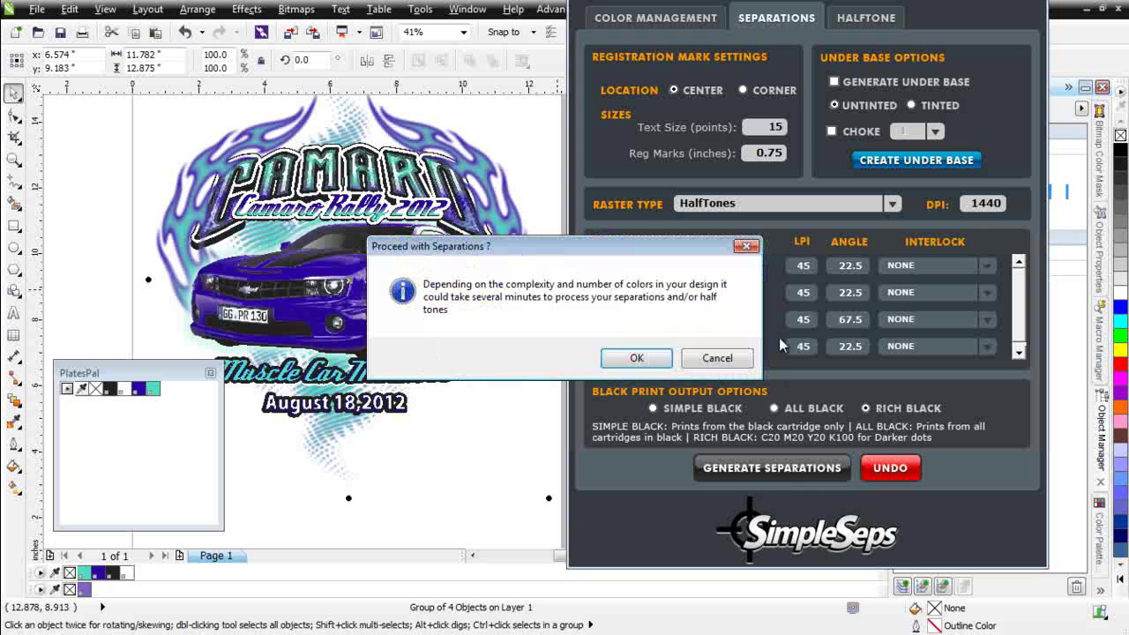
left_click(614, 357)
left_click(637, 371)
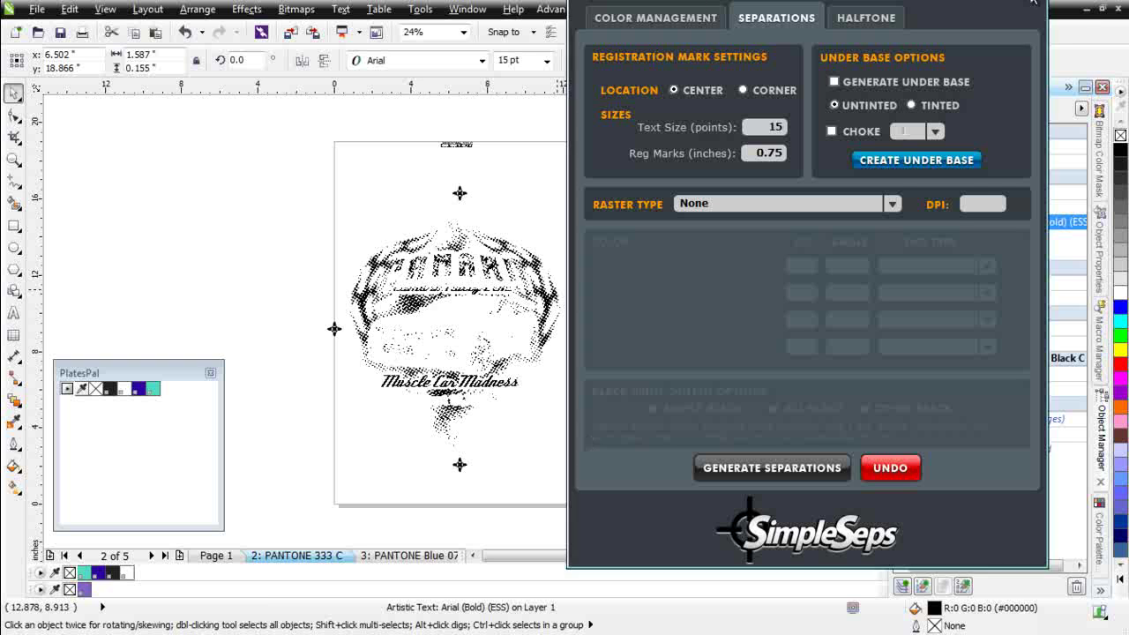
- Minimize the SimpleSeps window and color the halftone bitmap on the PANTONE 333 C page cyan
left_click(1033, 3)
left_click(467, 334)
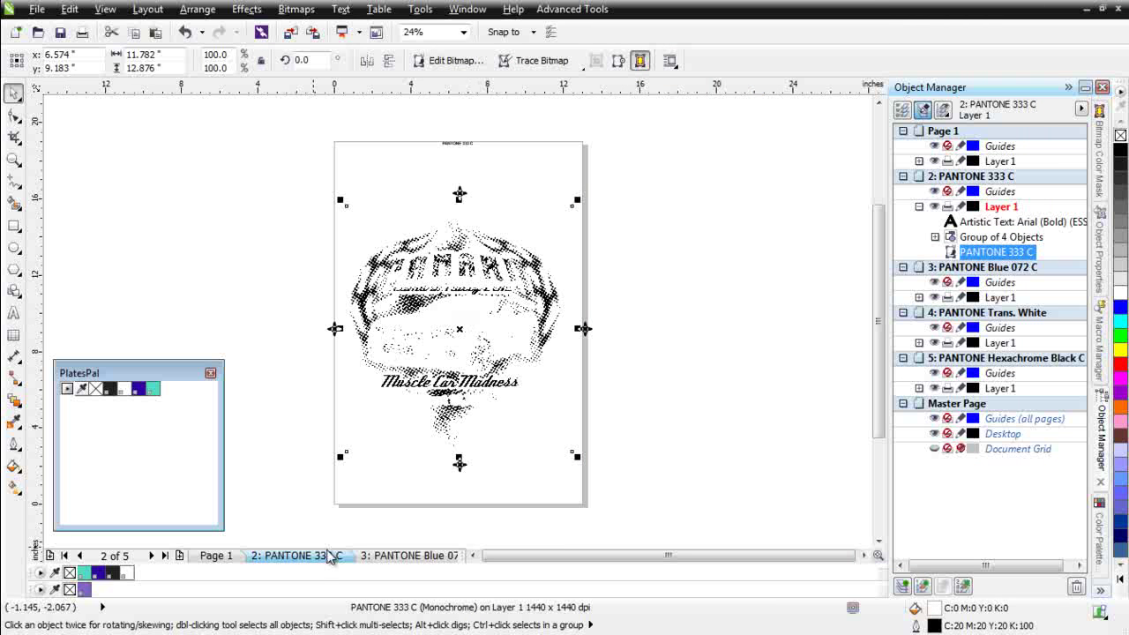
scroll(392, 273, "up", 4)
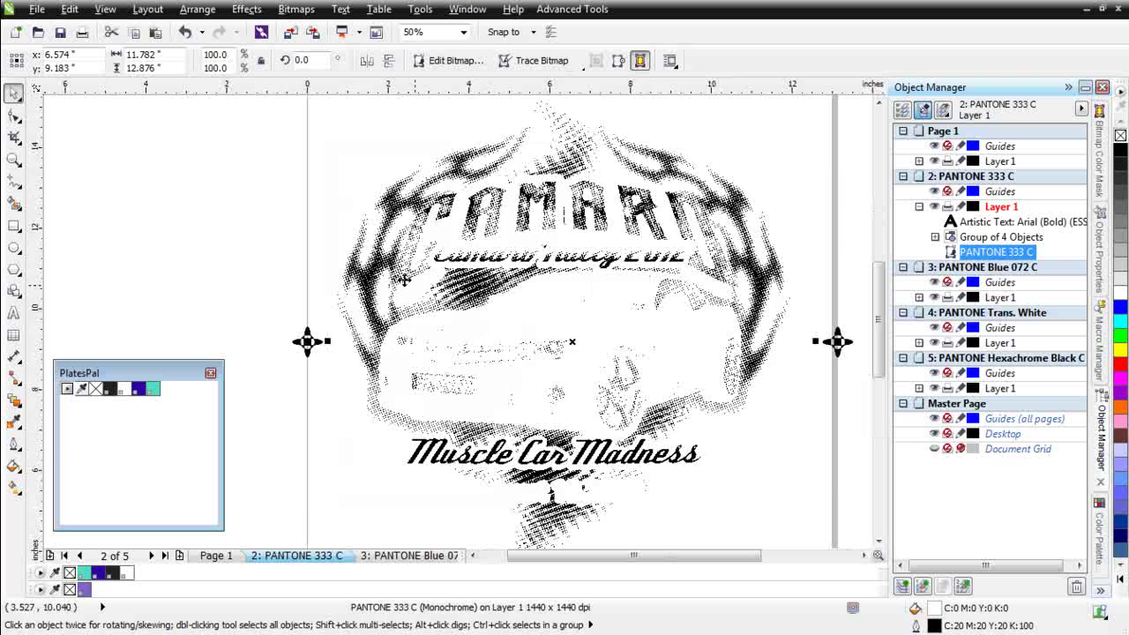
scroll(450, 335, "up", 3)
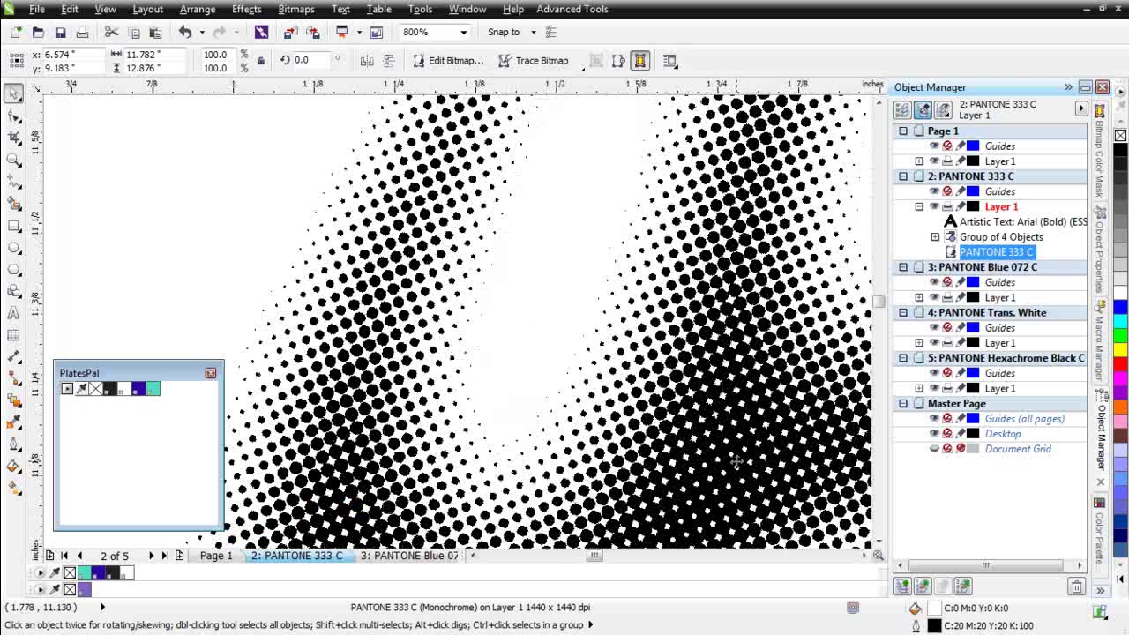
scroll(736, 461, "down", 1)
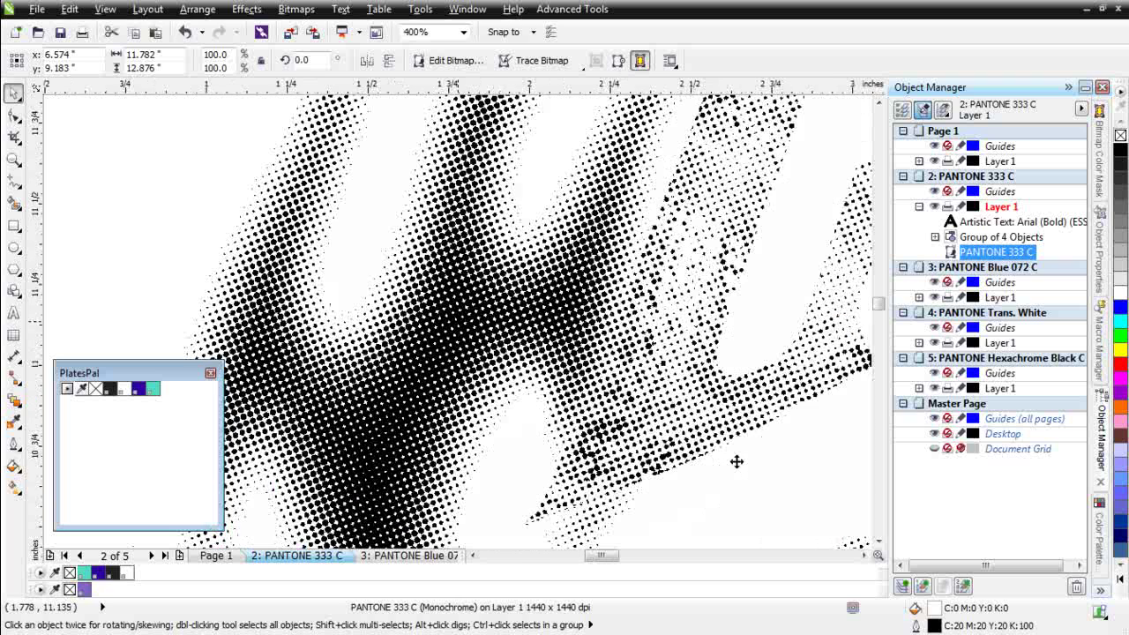
scroll(737, 460, "down", 1)
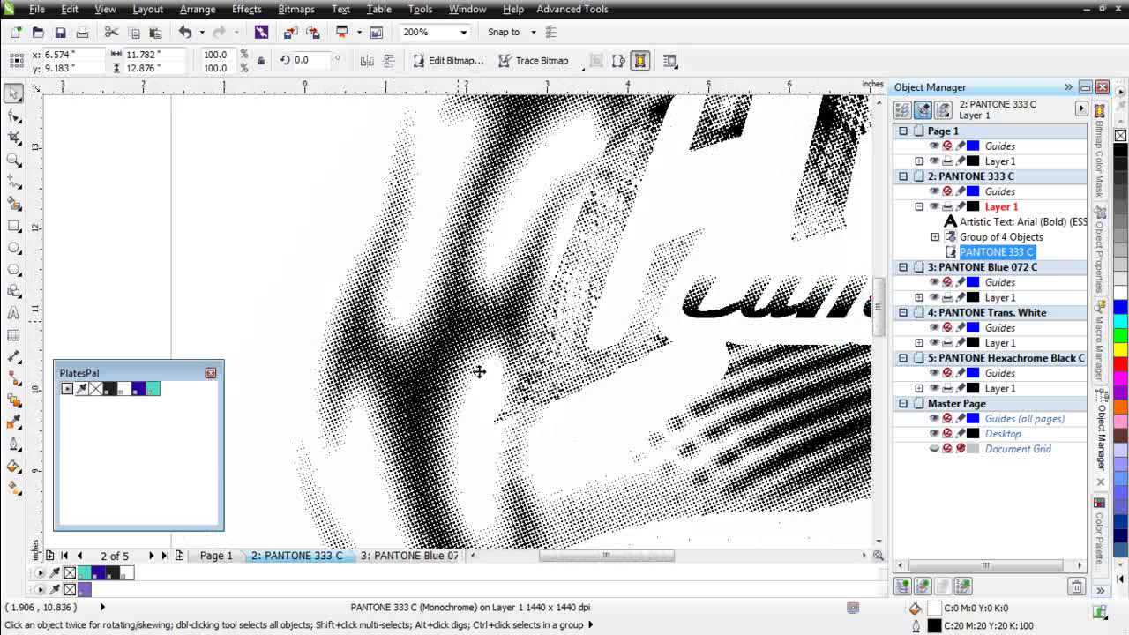
scroll(479, 371, "down", 1)
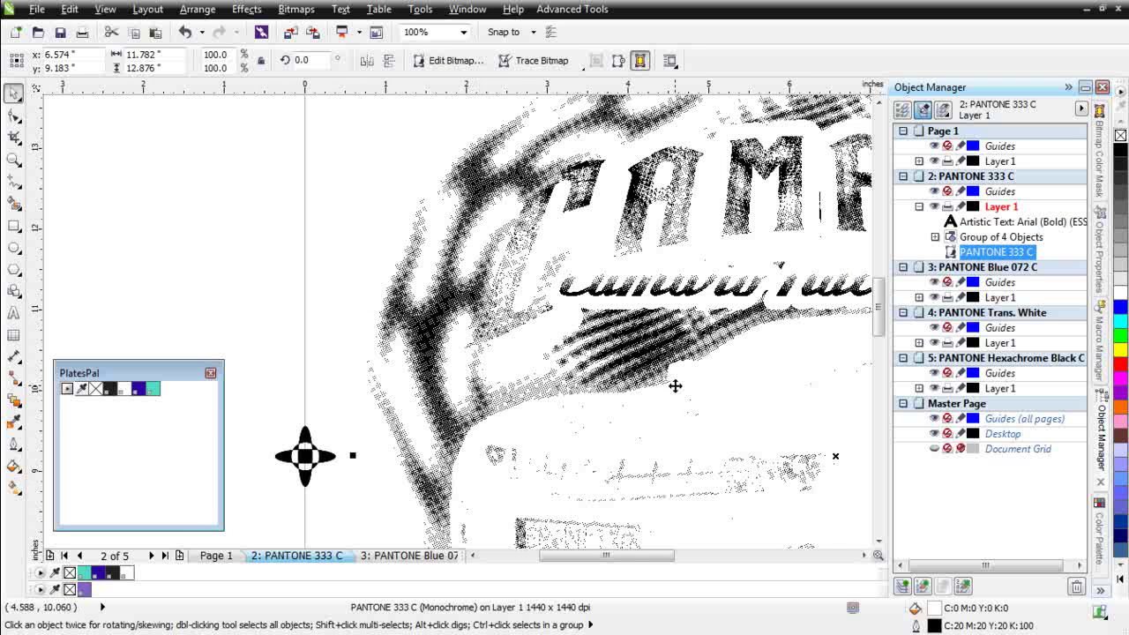
right_click(1122, 322)
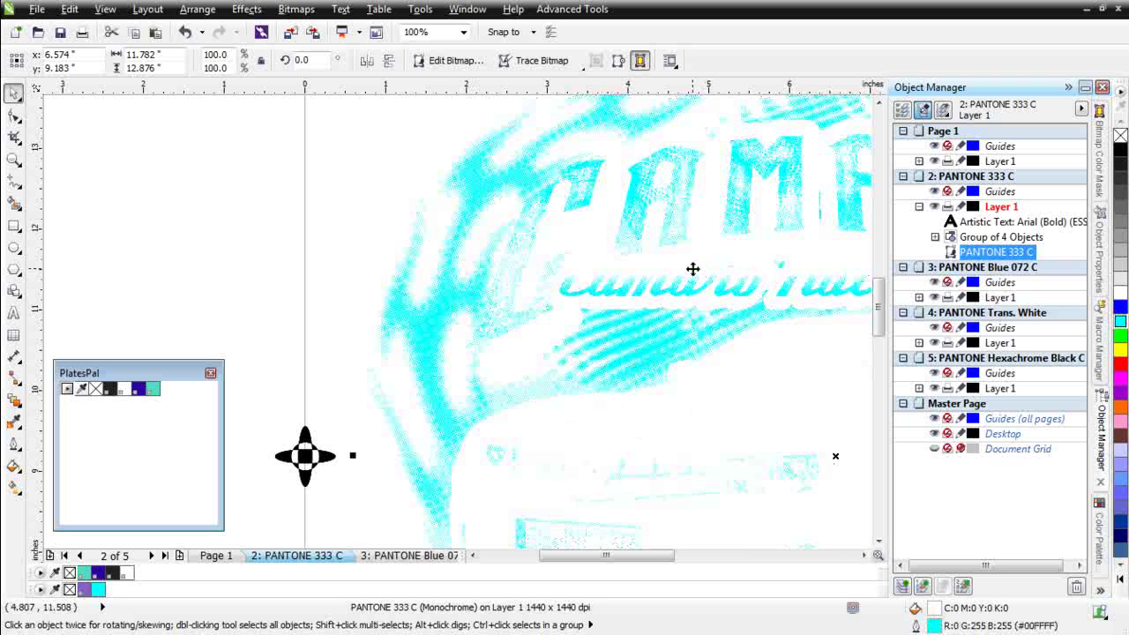
- Copy the halftone bitmap from the PANTONE Blue 072 C page onto the PANTONE 333 C page
left_click(412, 556)
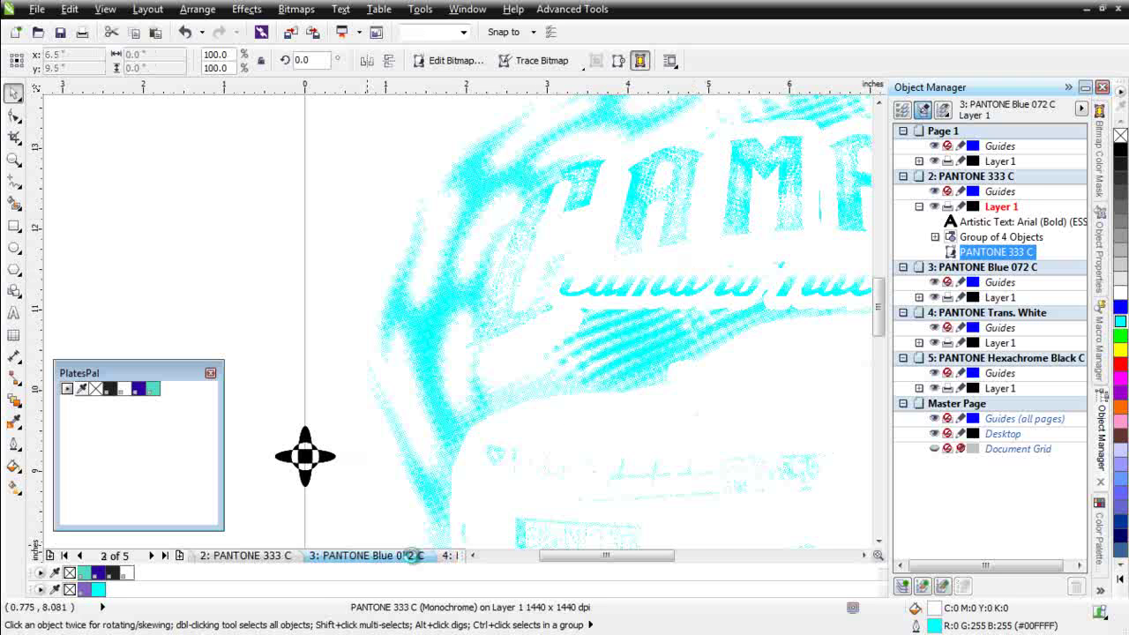
left_click(491, 417)
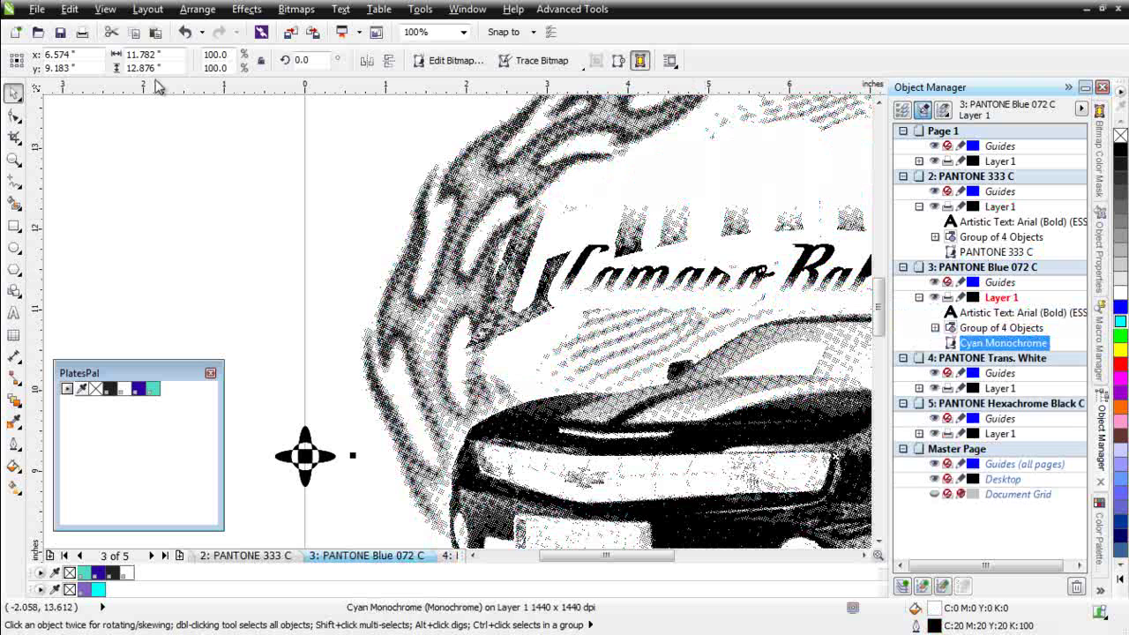
left_click(131, 36)
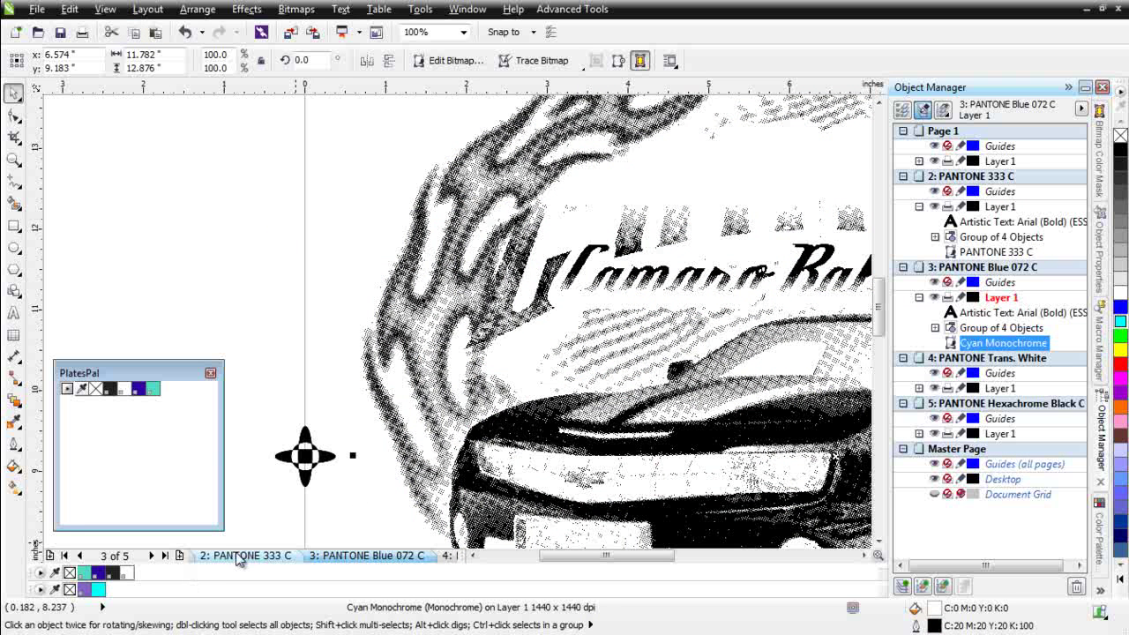
left_click(241, 558)
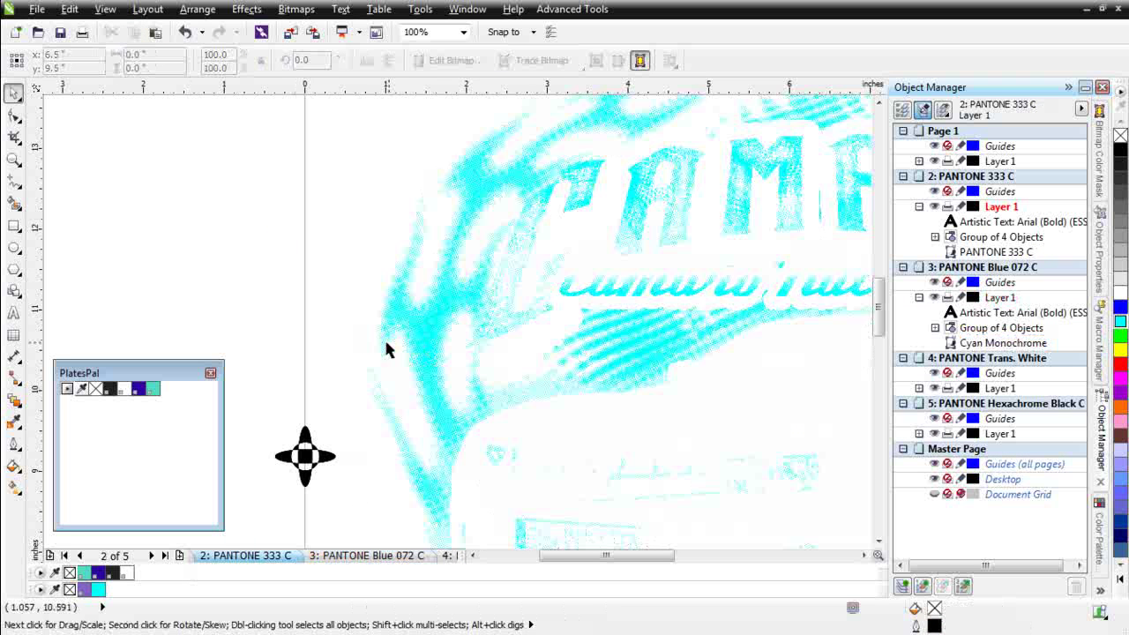
left_click(154, 31)
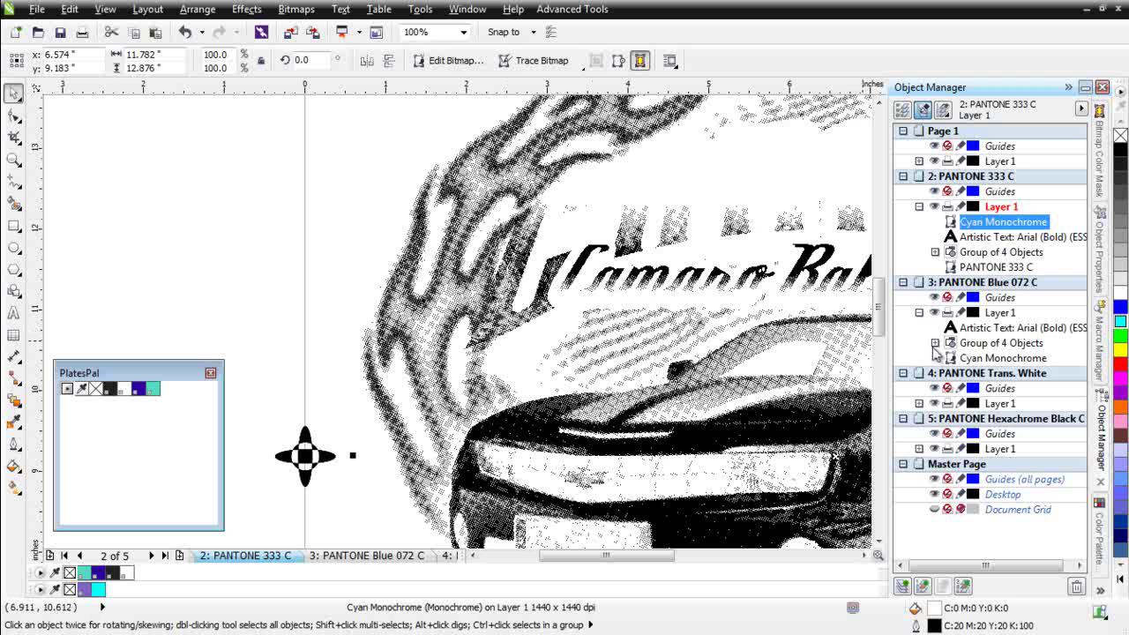
- Color the pasted halftone bitmap blue and remove its white background fill
right_click(1118, 310)
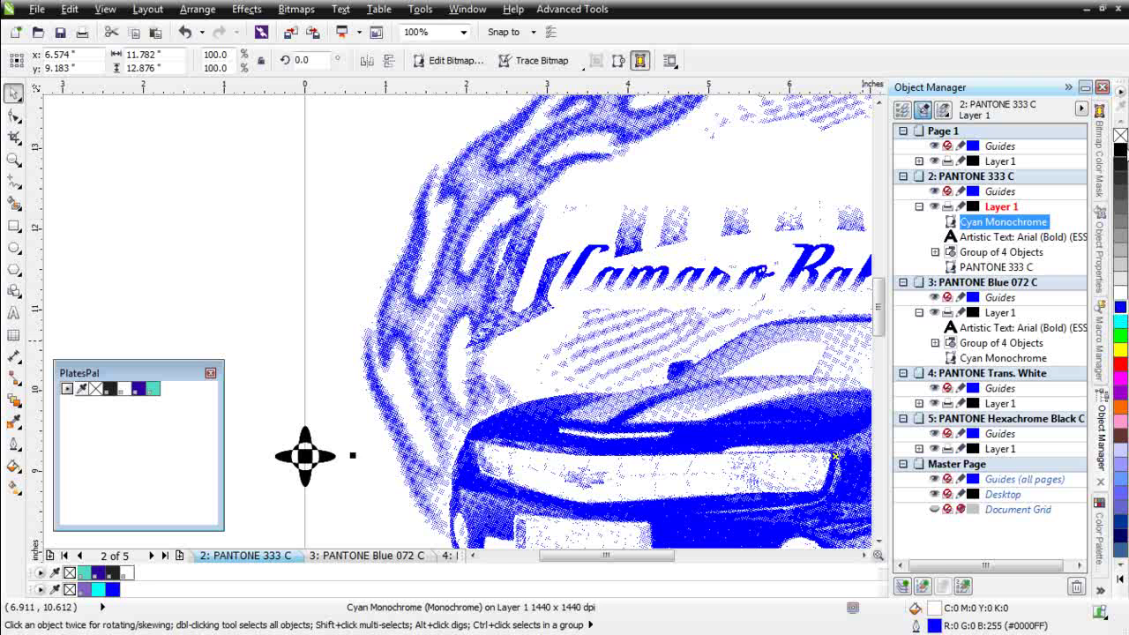
left_click(1121, 138)
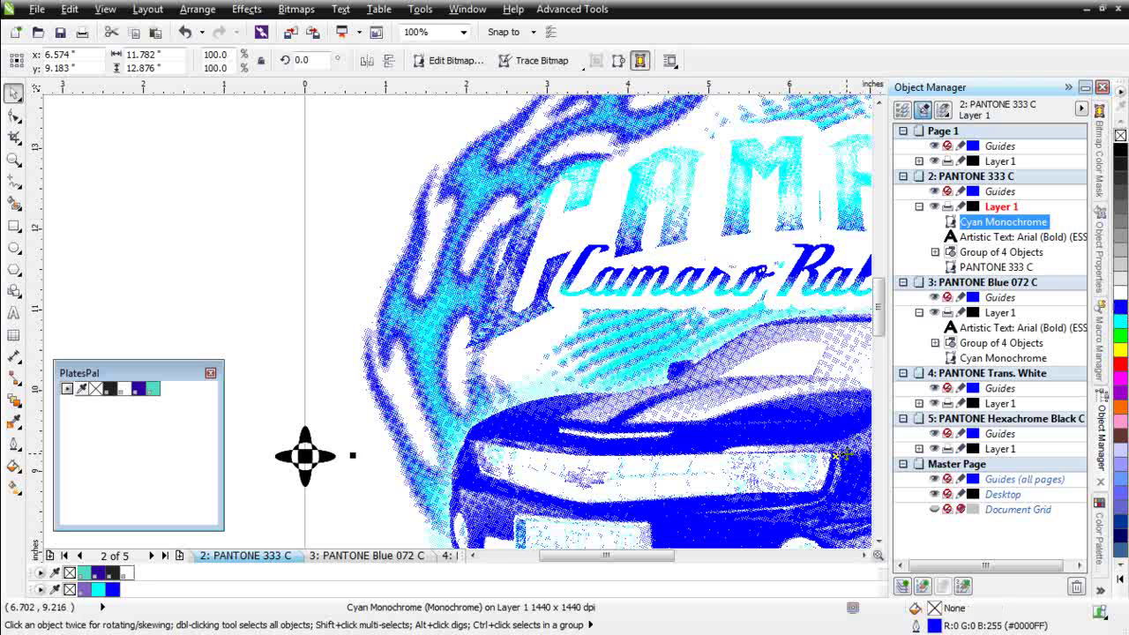
scroll(846, 454, "down", 1)
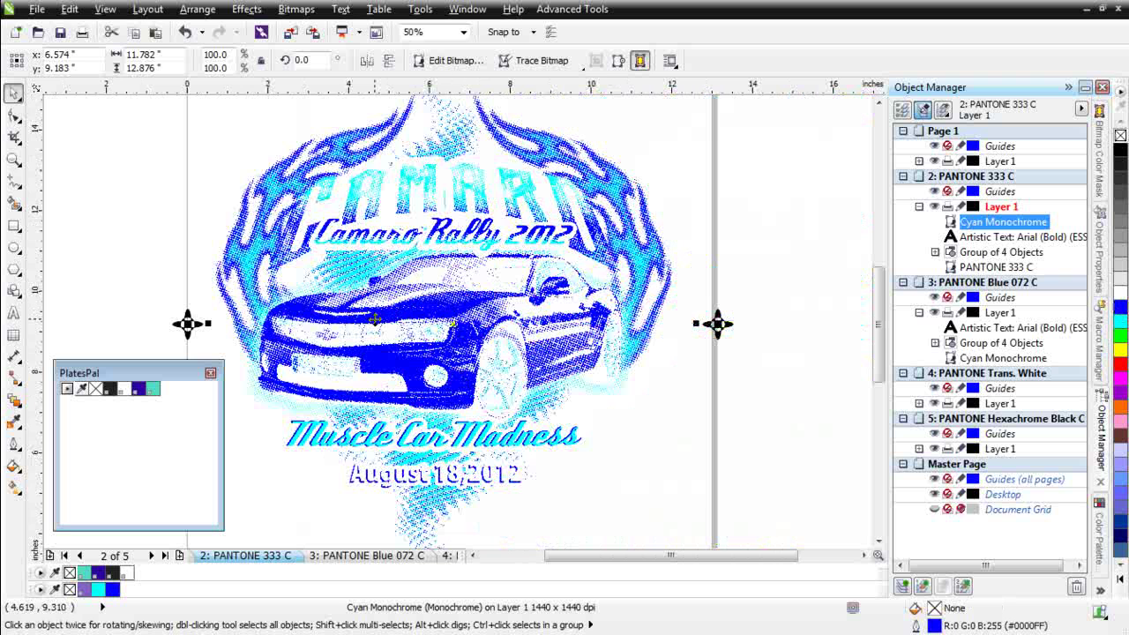
- Delete the PANTONE Trans. White page
left_click(449, 557)
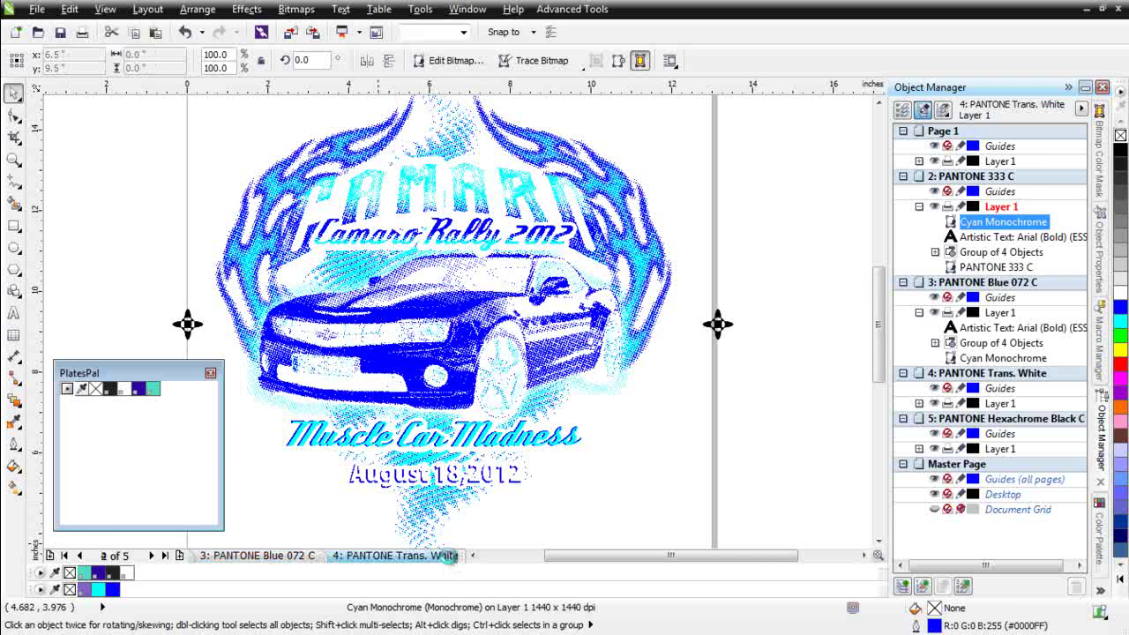
right_click(398, 562)
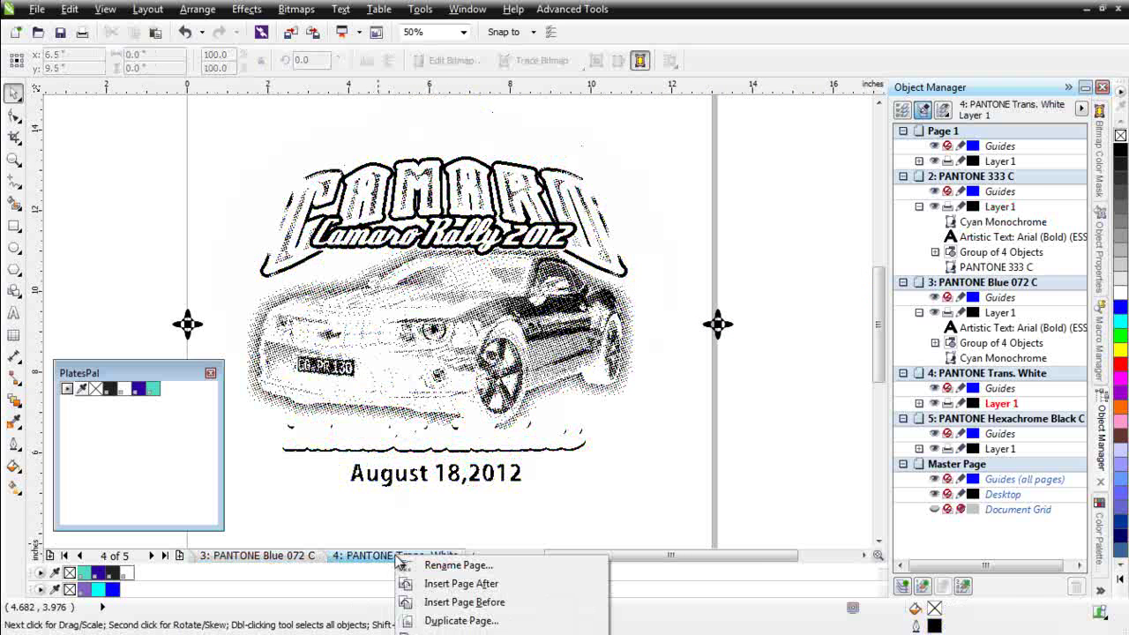
left_click(459, 632)
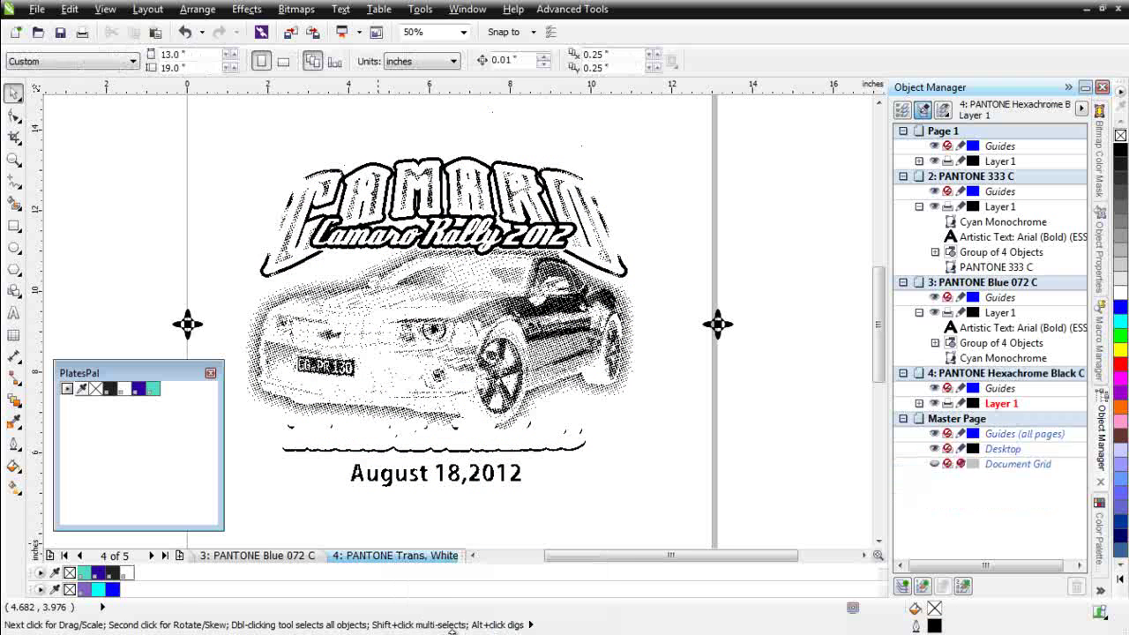
- Copy the halftone bitmap from the PANTONE Hexachrome Black C page onto the PANTONE 333 C page and remove its fill
left_click(408, 450)
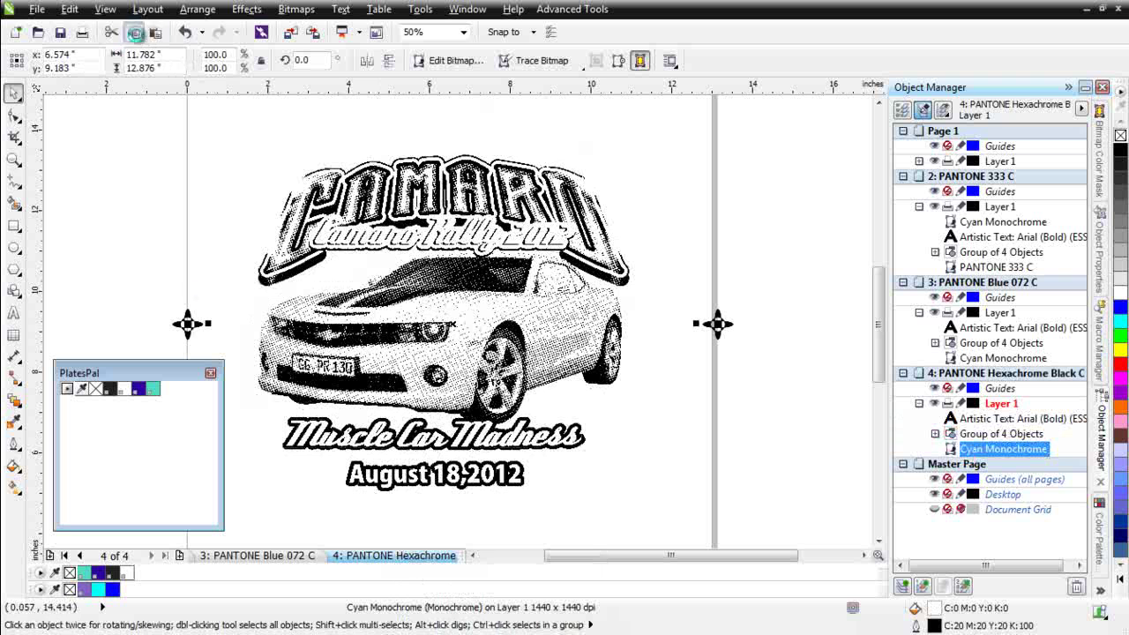
left_click(248, 557)
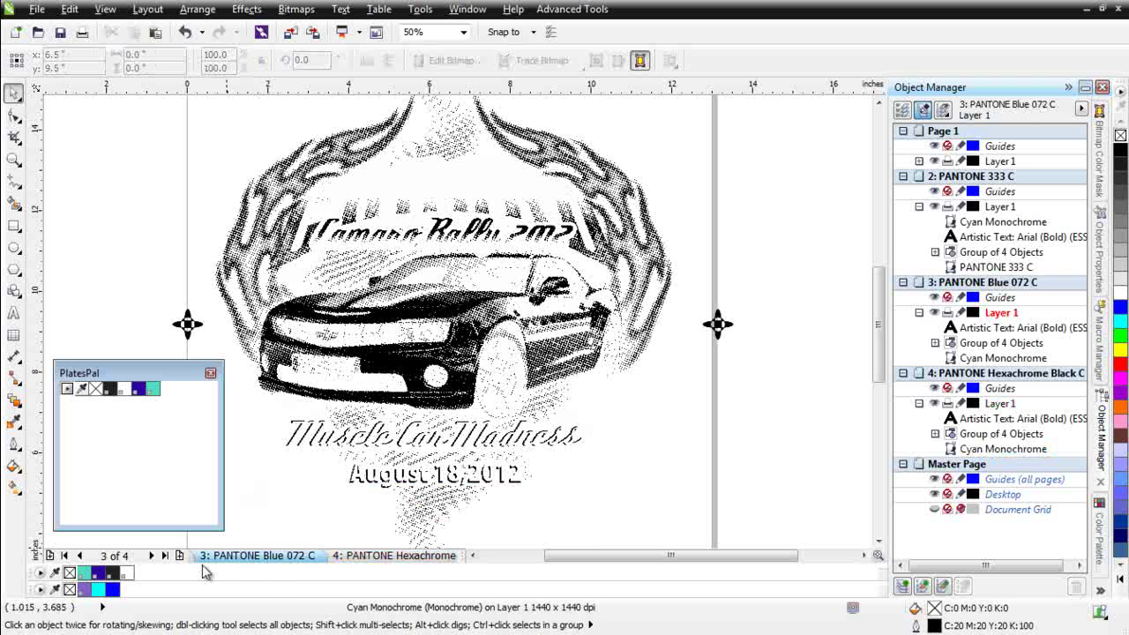
left_click(80, 556)
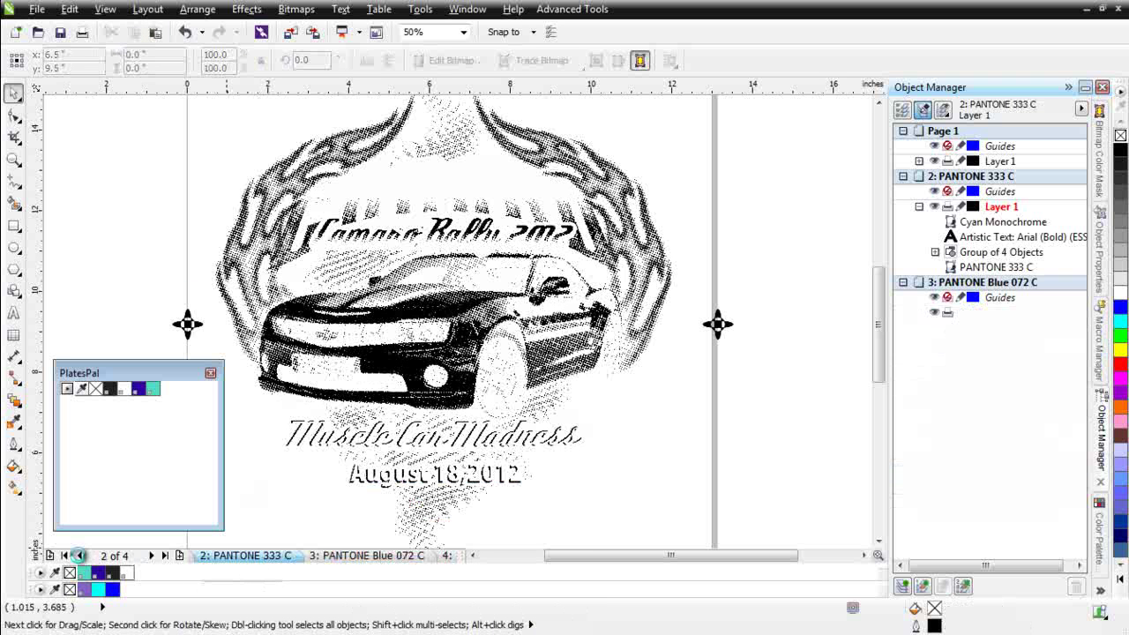
left_click(154, 32)
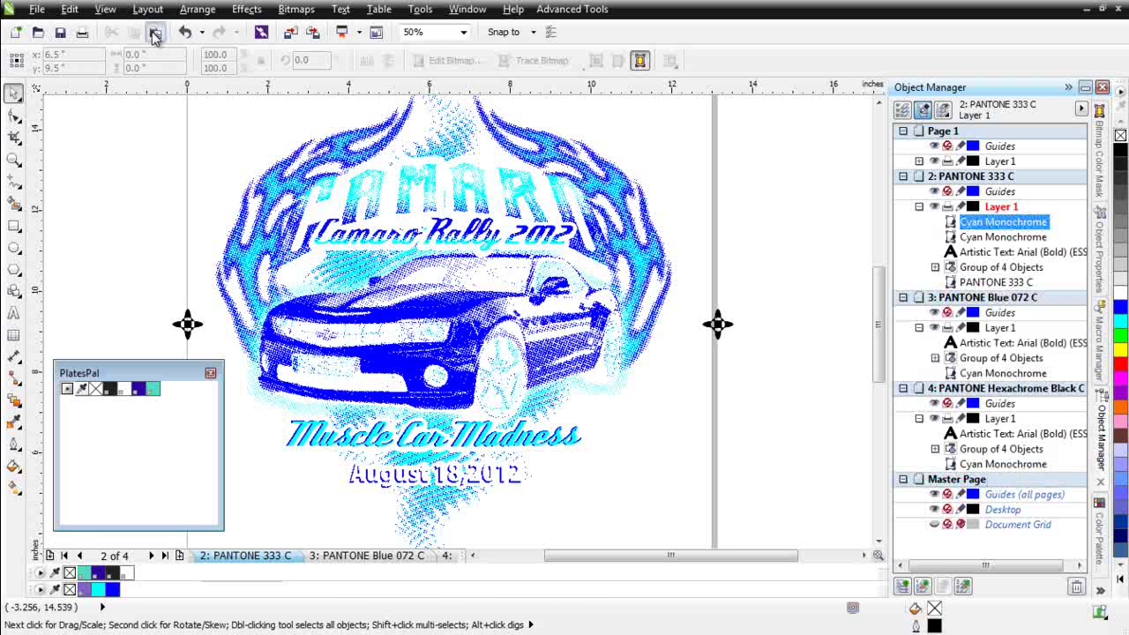
left_click(1121, 135)
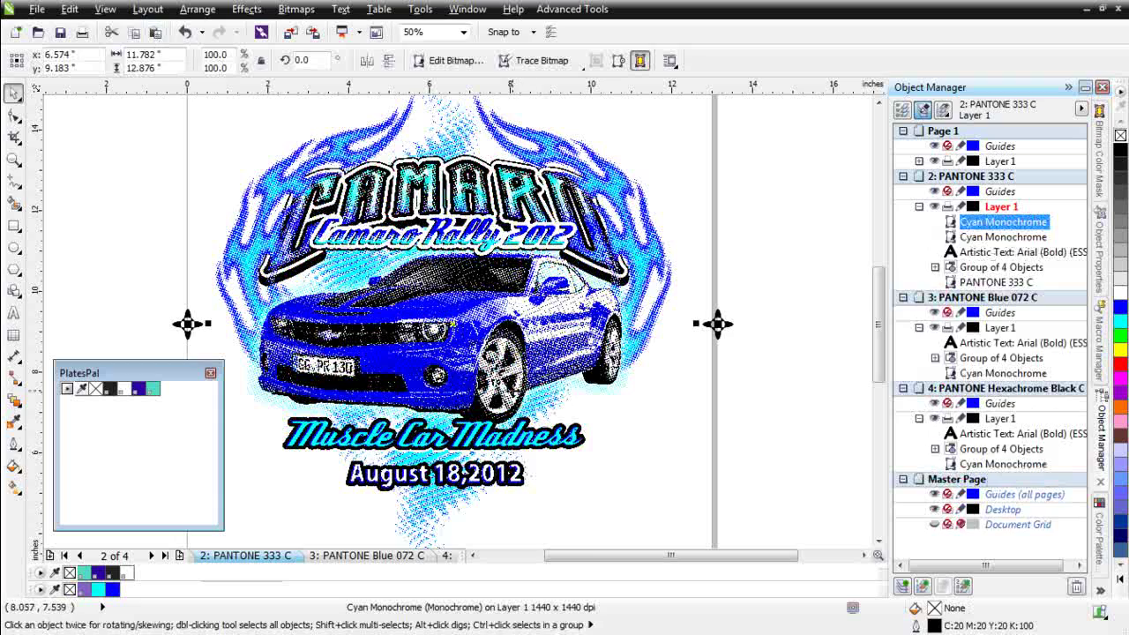
- Examine the overlapping cyan, blue and black halftone dots on the car up close, and view the whole composite
scroll(458, 321, "up", 2)
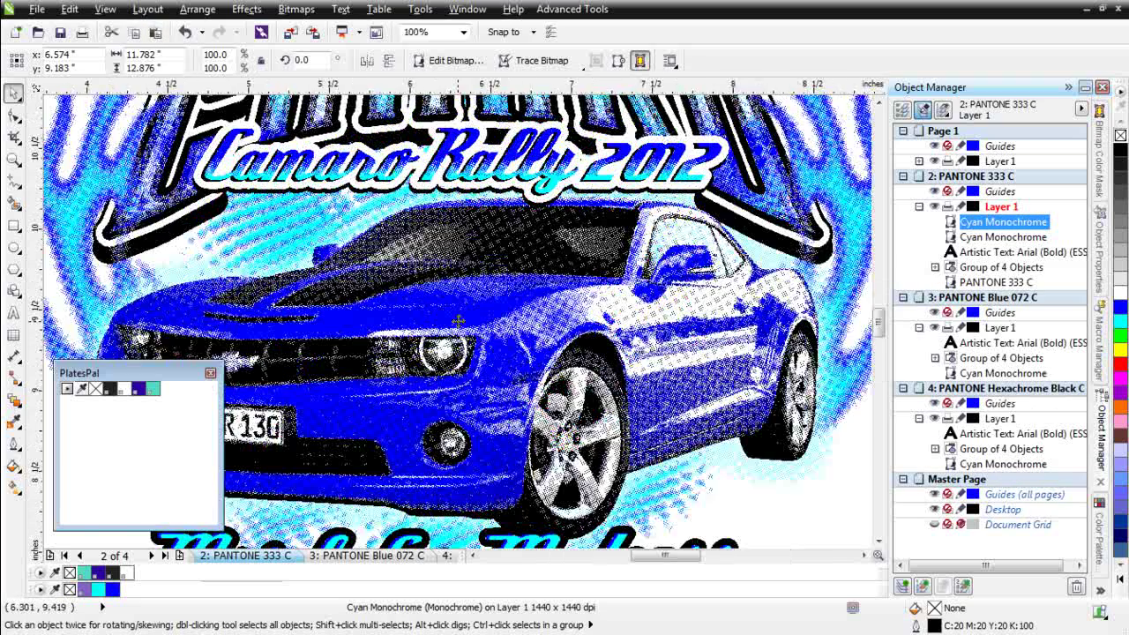
scroll(458, 321, "up", 1)
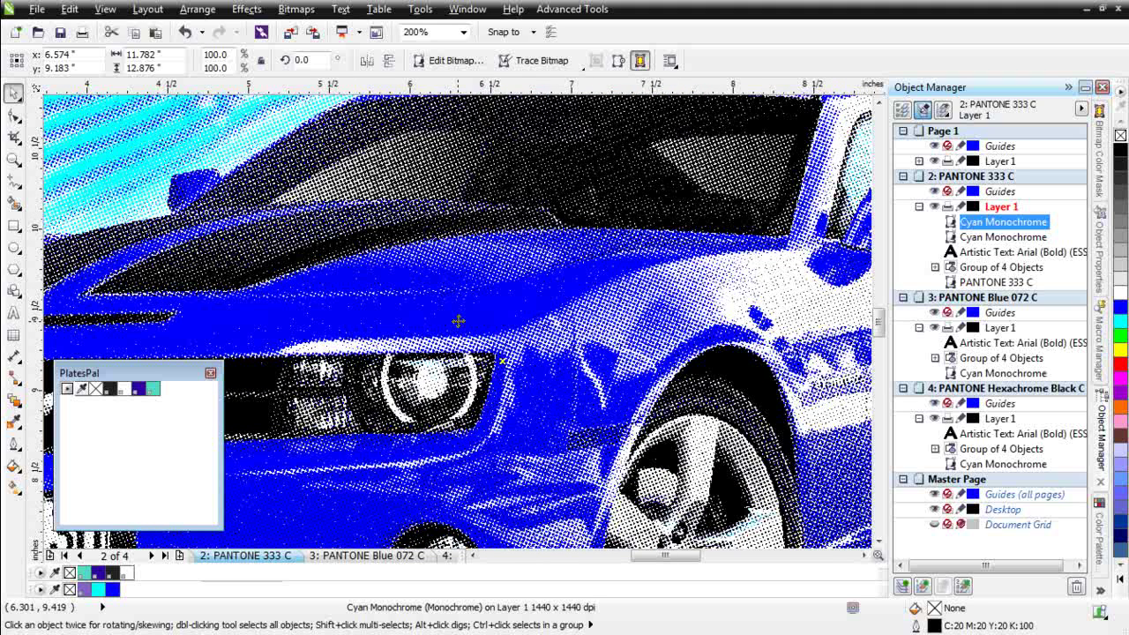
scroll(458, 321, "down", 2)
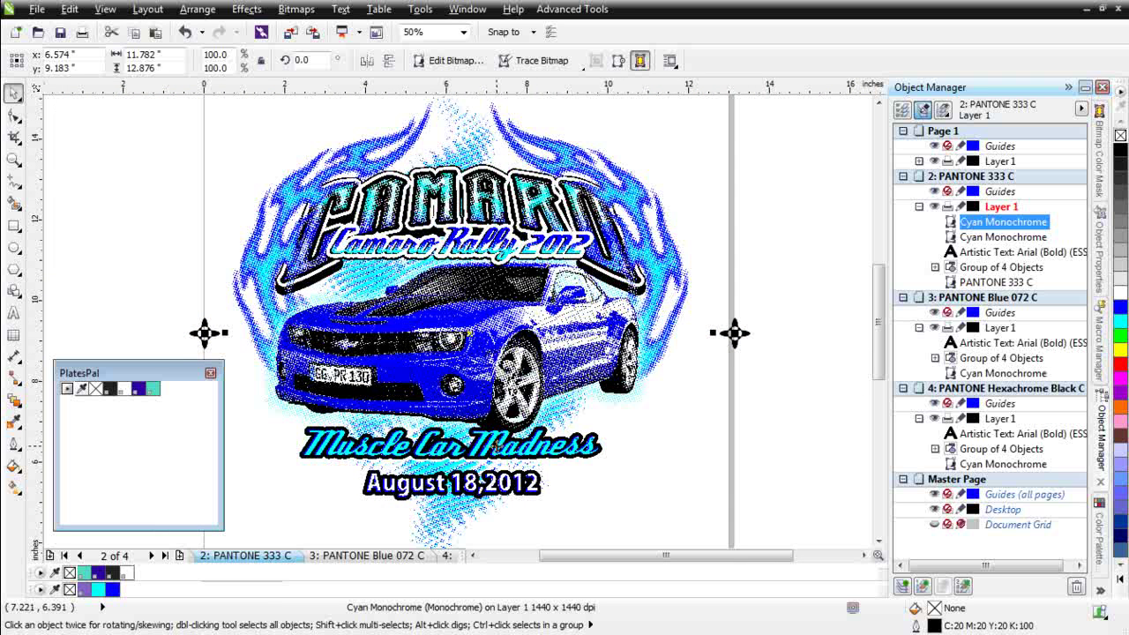
scroll(494, 445, "down", 1)
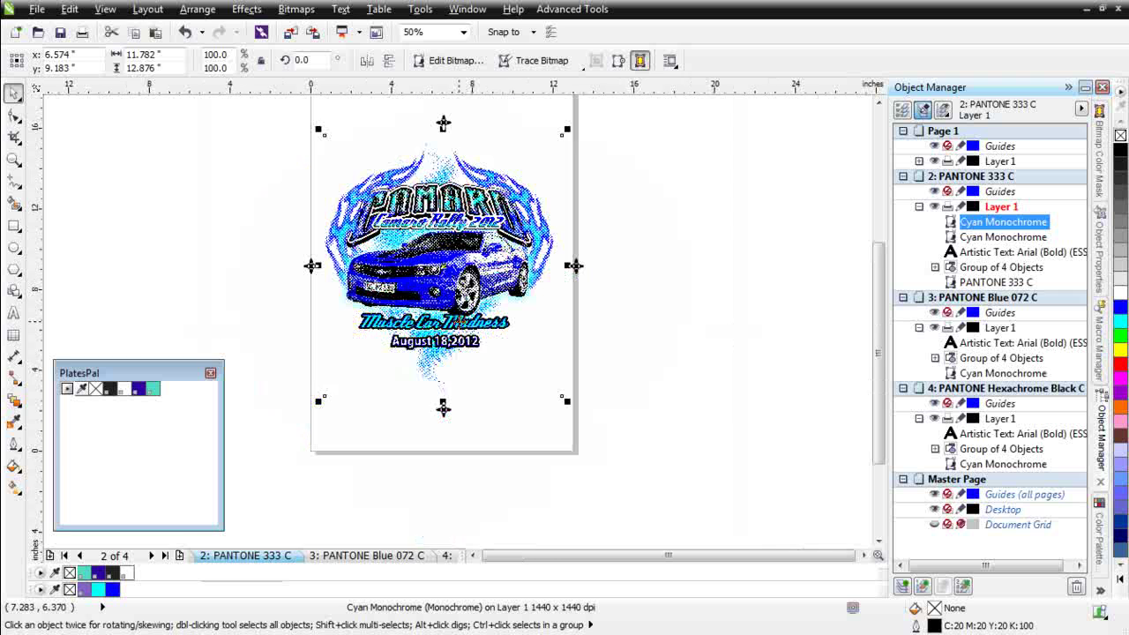
- Group the three overlaid halftone bitmaps on the PANTONE 333 C page and place a copy of the group beside the page
left_click_drag(306, 133, 573, 413)
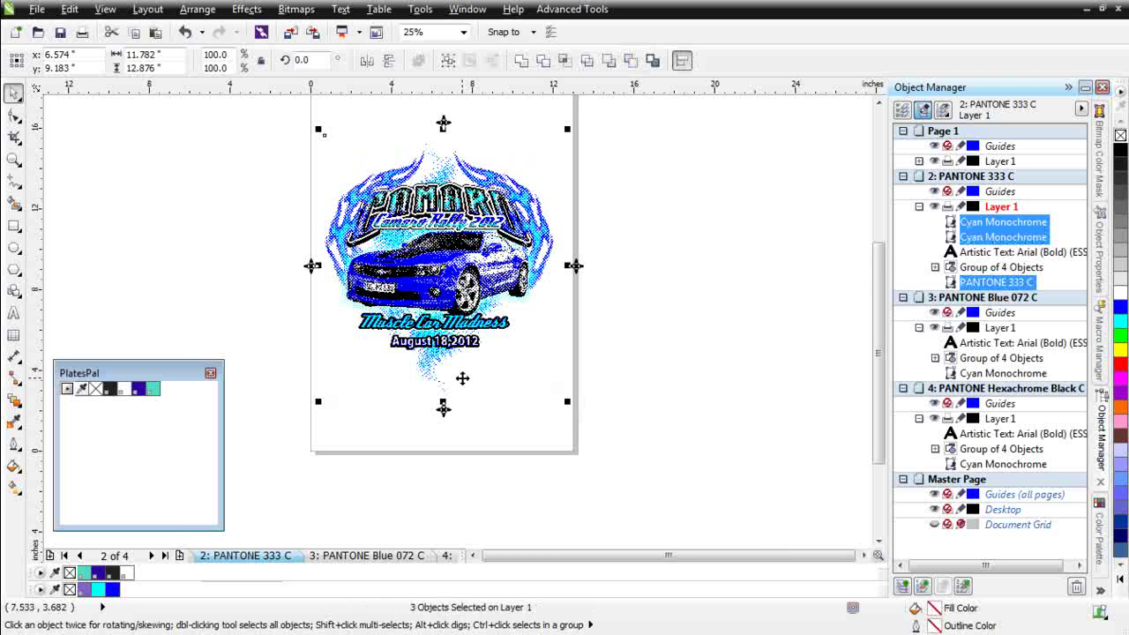
left_click_drag(429, 278, 716, 292)
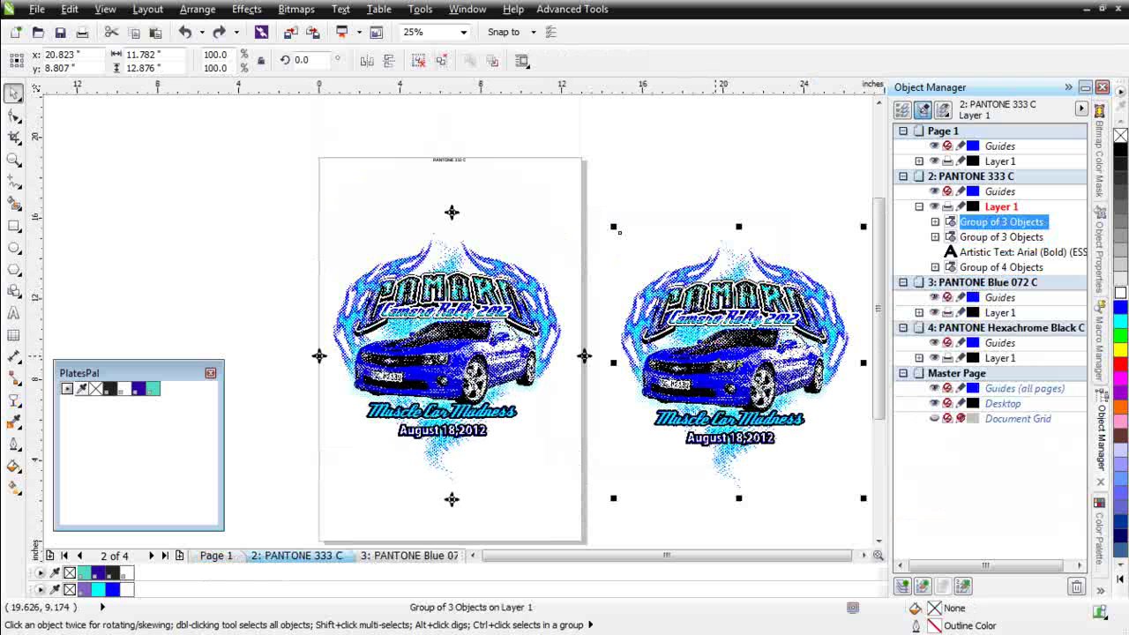
left_click(1121, 135)
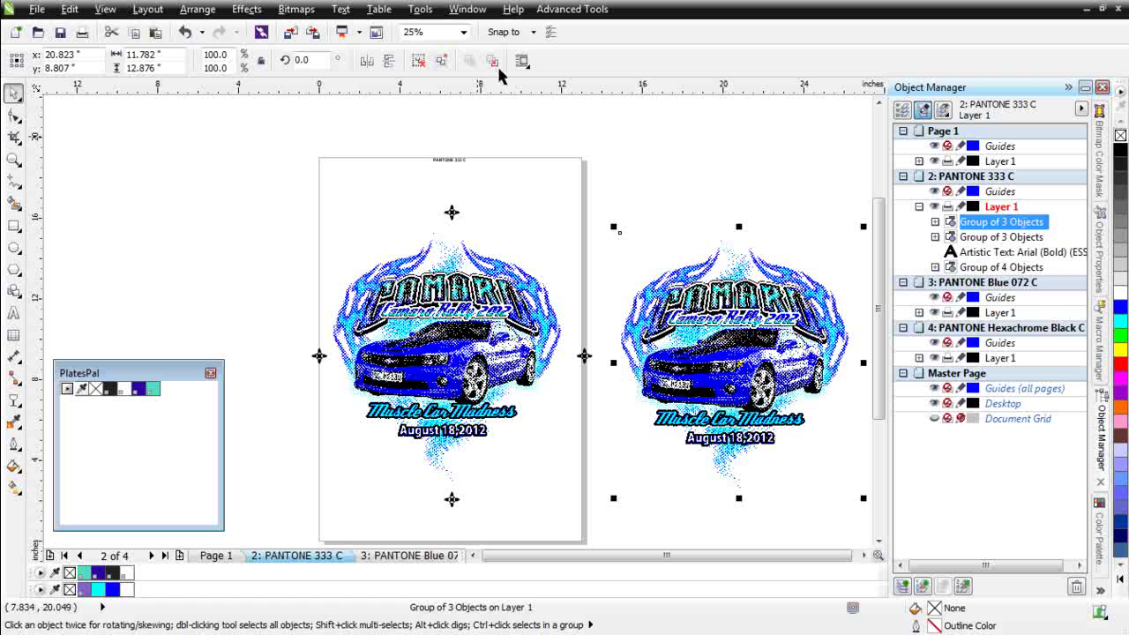
- Convert the copied group to a 300 dpi RGB Color (24-bit) bitmap with anti-aliasing and a transparent background
left_click(310, 11)
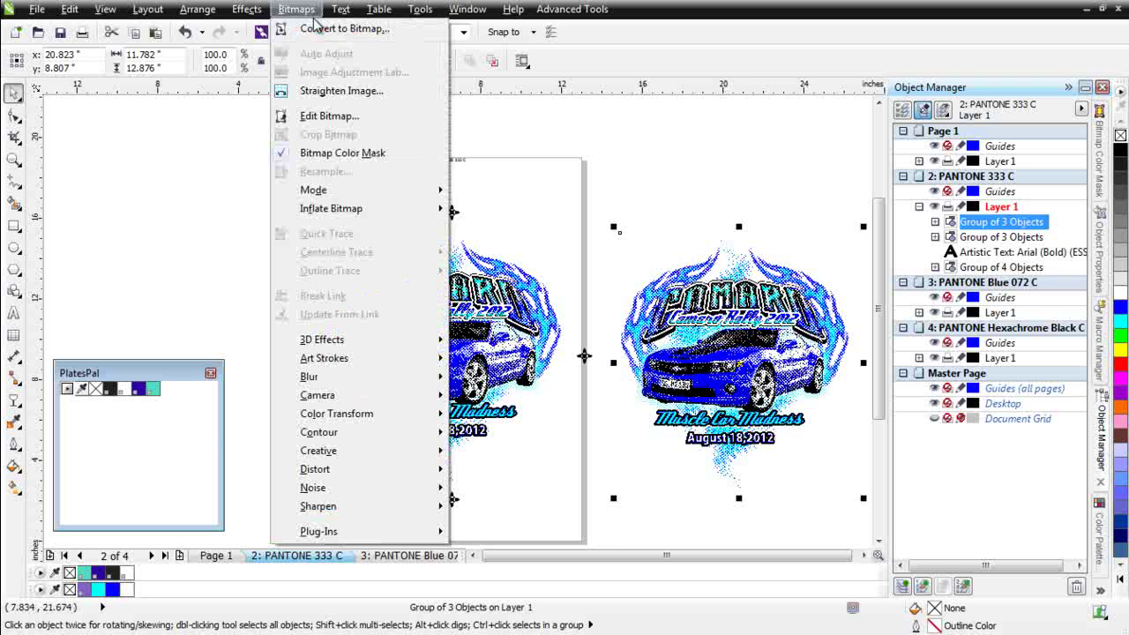
left_click(319, 27)
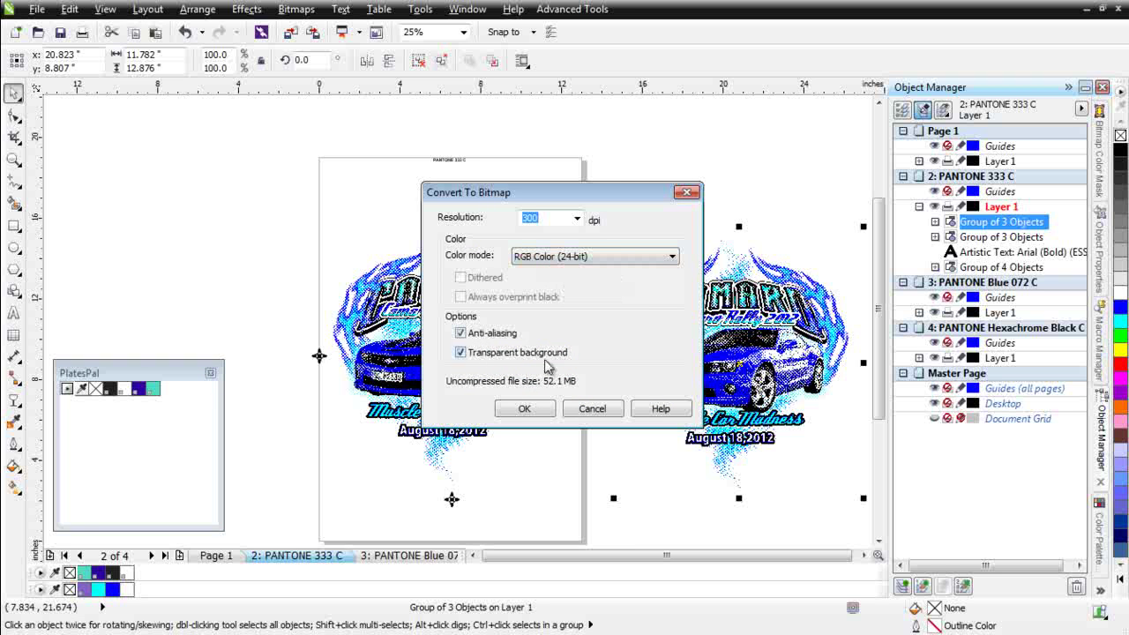
left_click(524, 410)
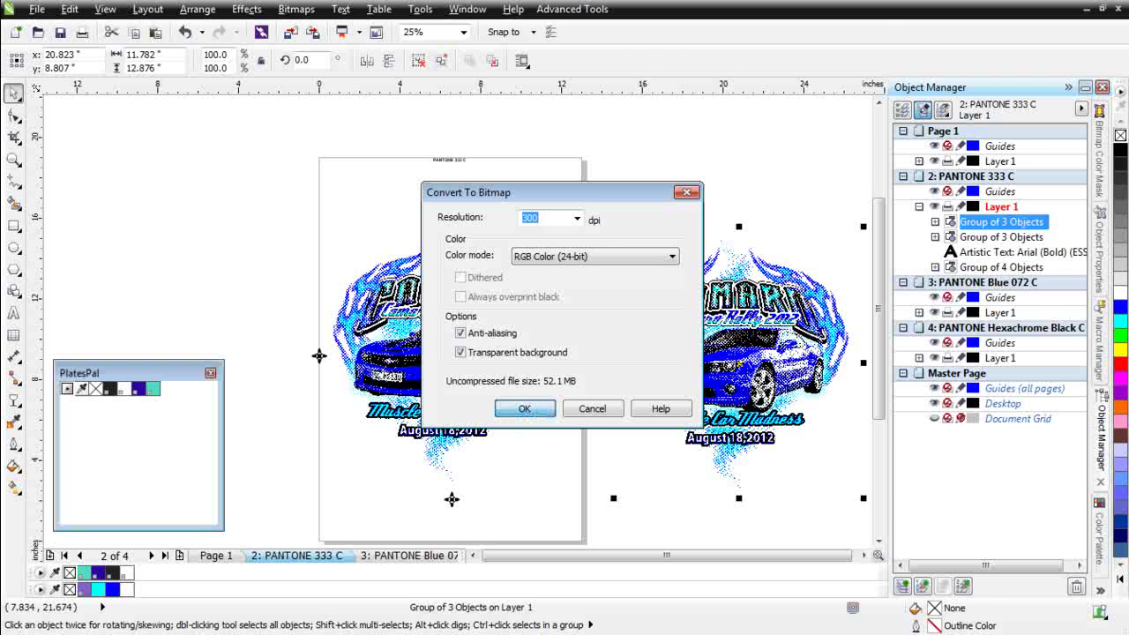
left_click(765, 352)
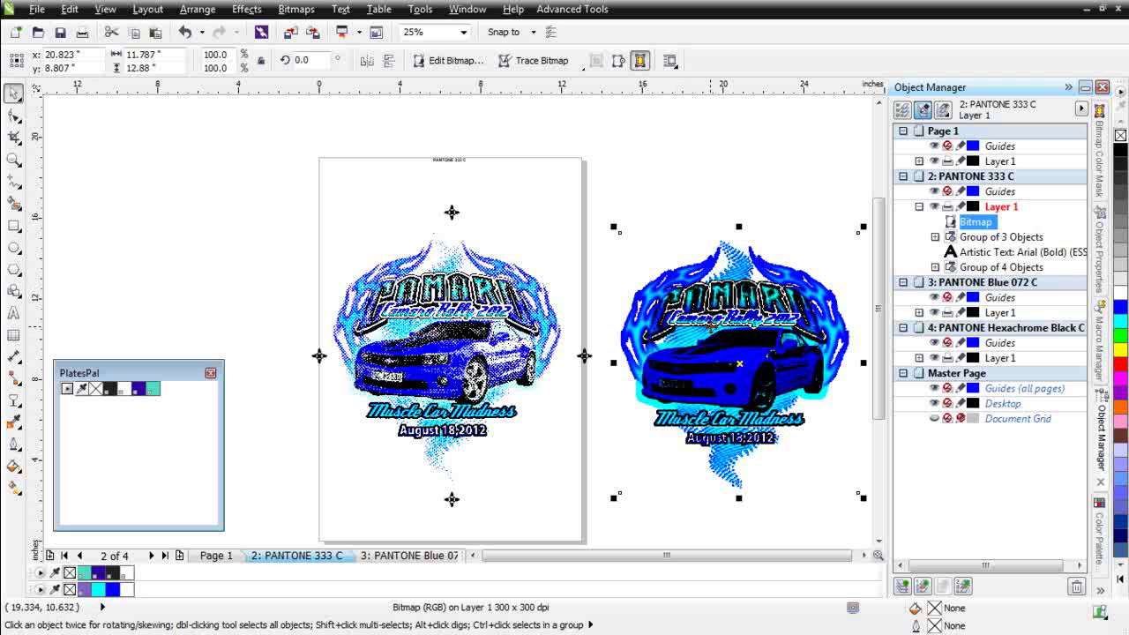
- Apply a Gaussian Blur to the converted bitmap and inspect the smoothed artwork
left_click(300, 11)
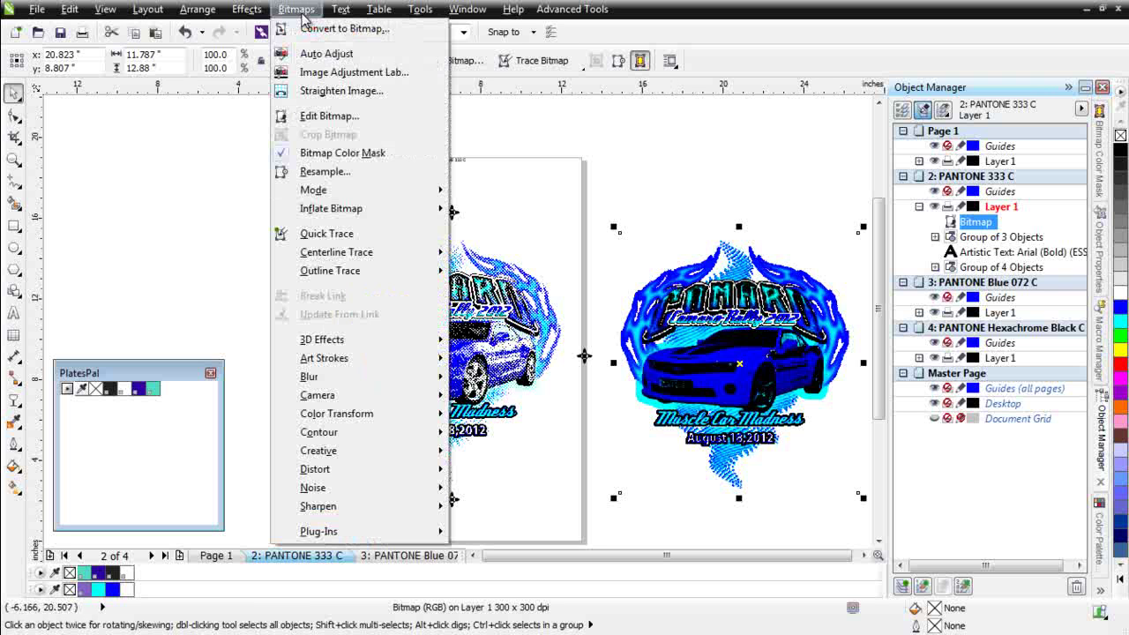
mouse_move(370, 378)
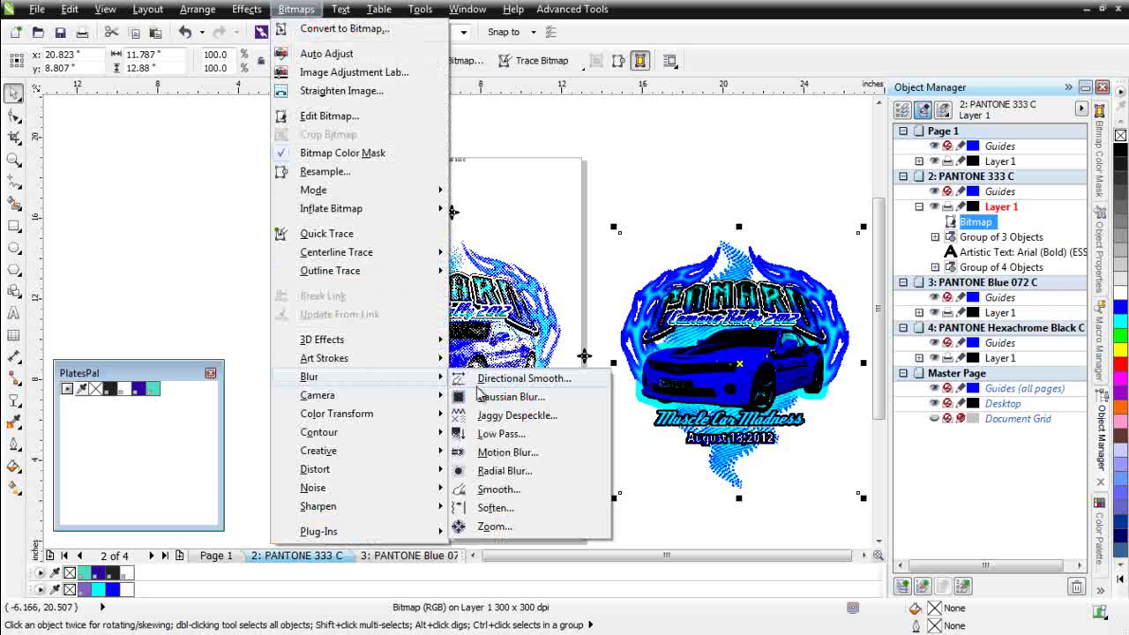
left_click(512, 397)
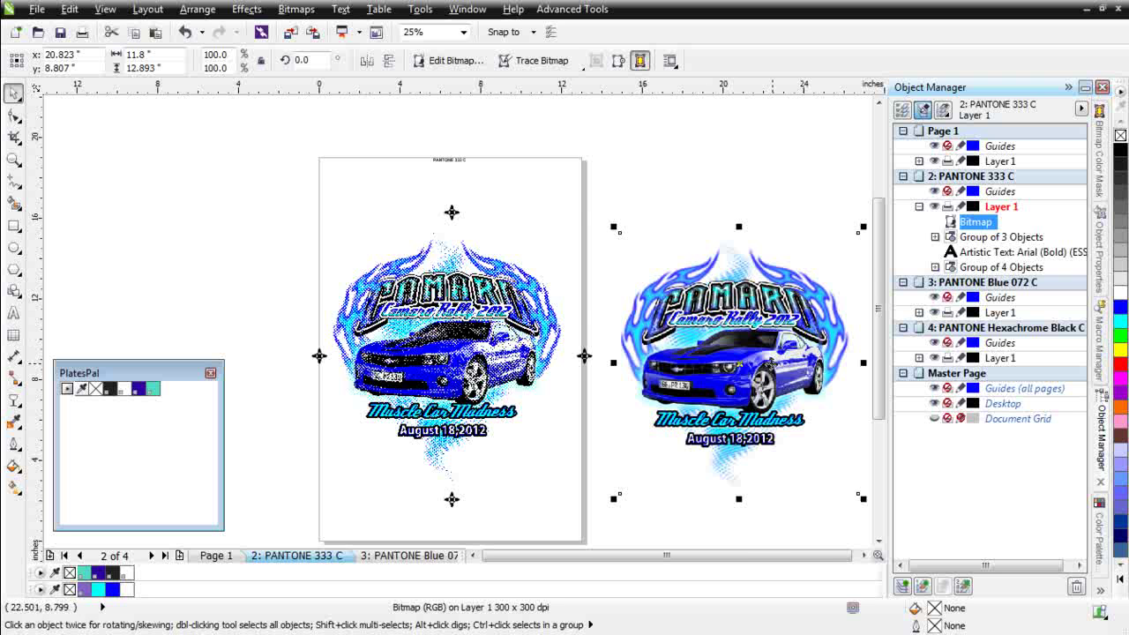
scroll(769, 363, "up", 1)
scroll(456, 323, "up", 1)
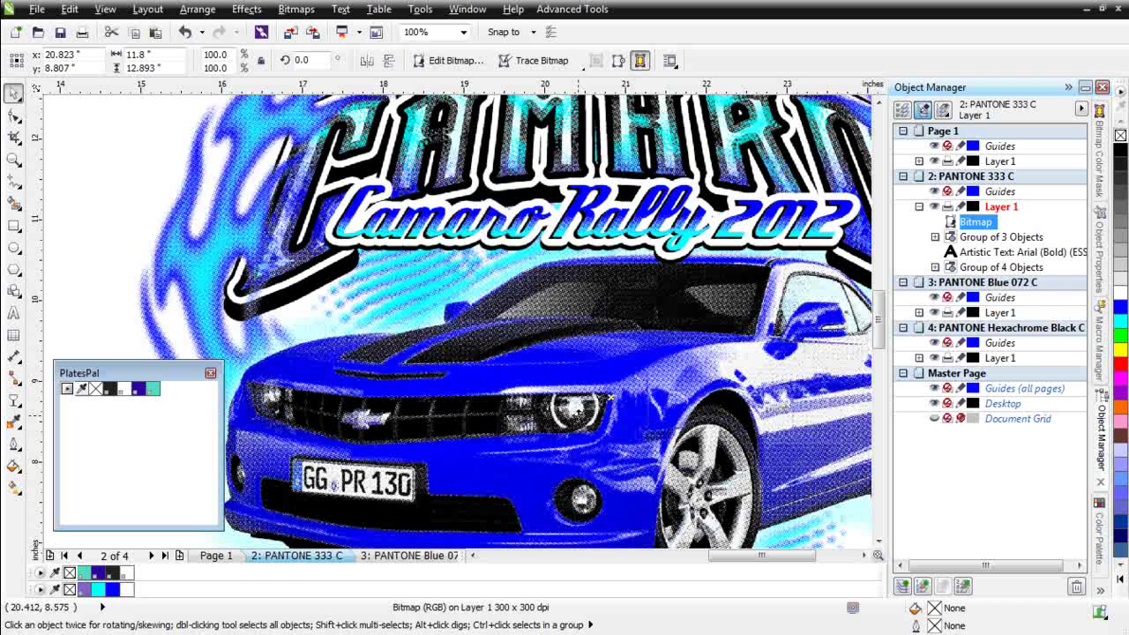
key("F3")
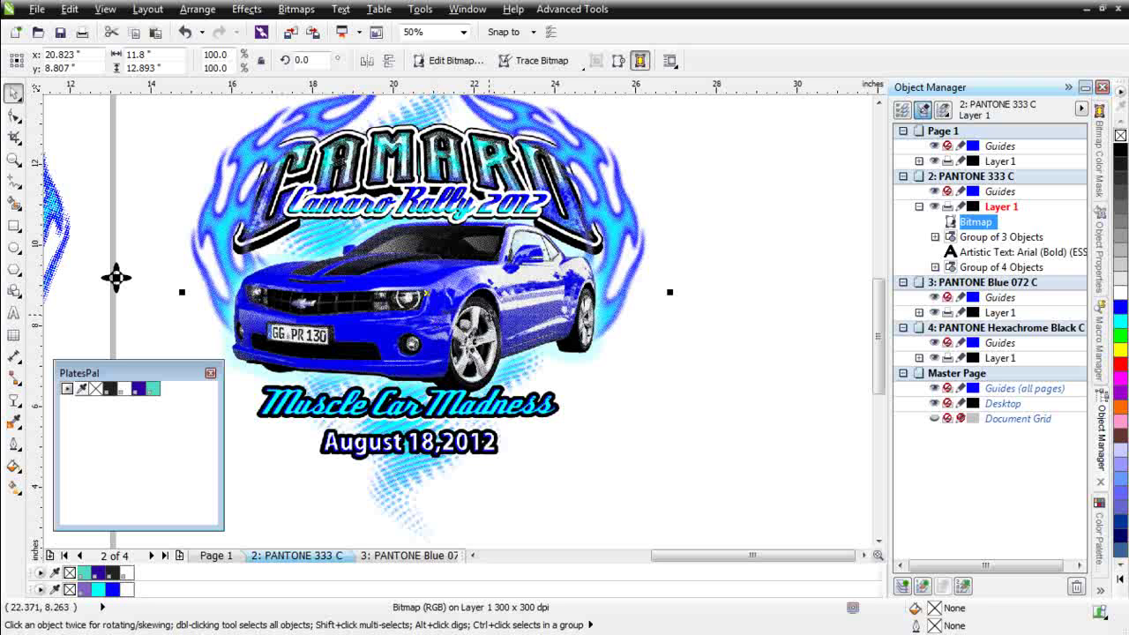
key("F3")
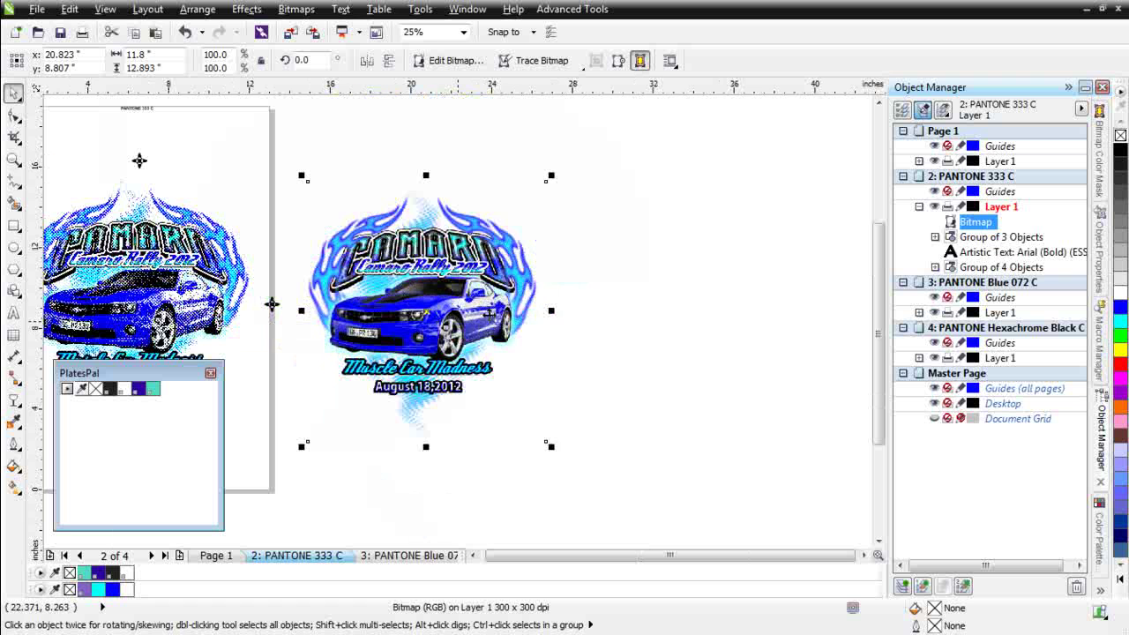
left_click(463, 322)
left_click(635, 273)
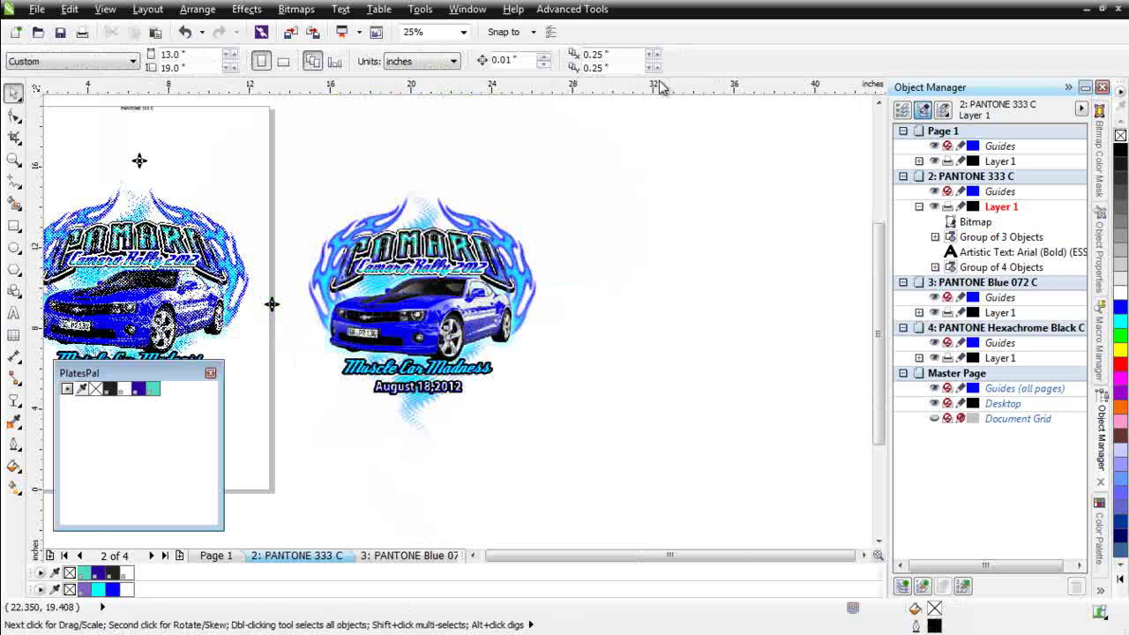
- Insert the full back comp of Male - V Neck - 02 from DesignBase and place the shirt beside the blurred artwork
left_click(571, 11)
left_click(586, 29)
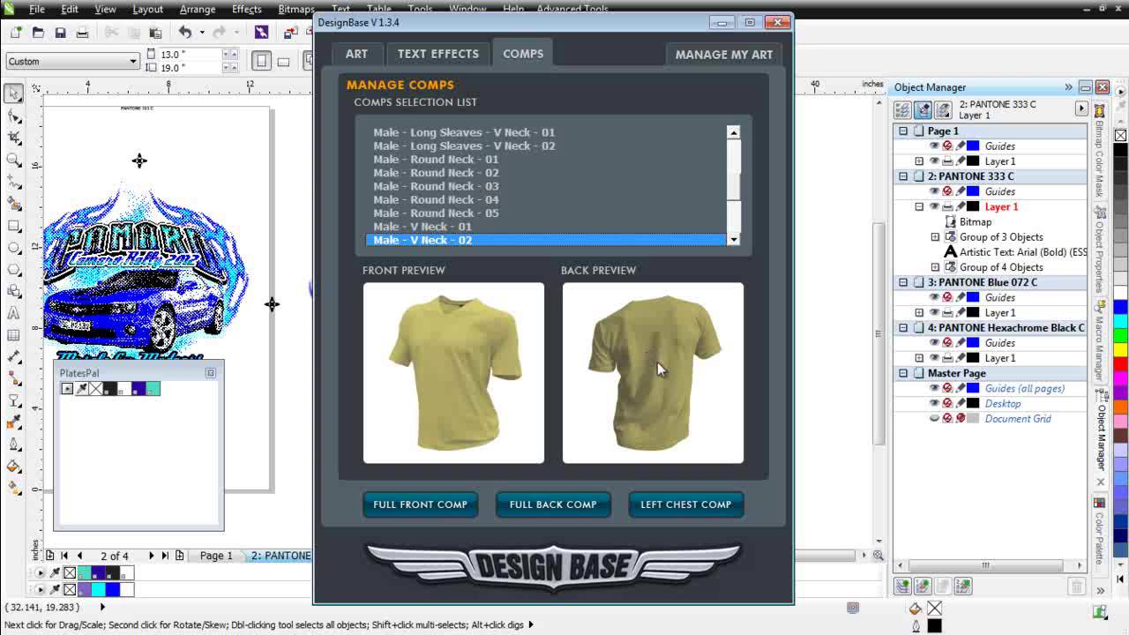
left_click(578, 504)
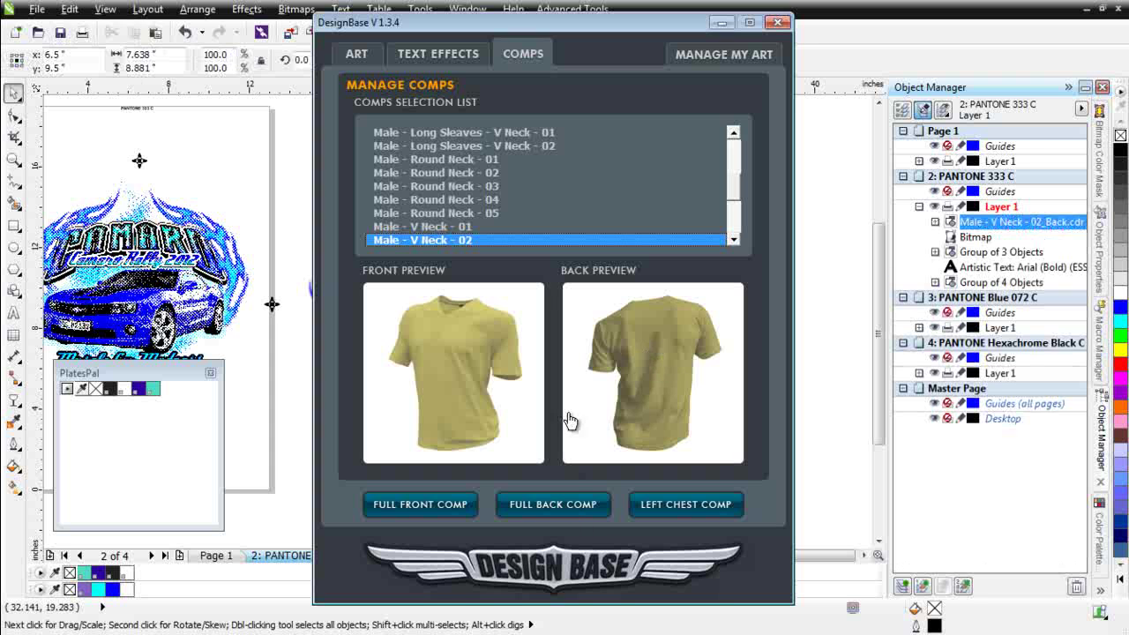
left_click(778, 22)
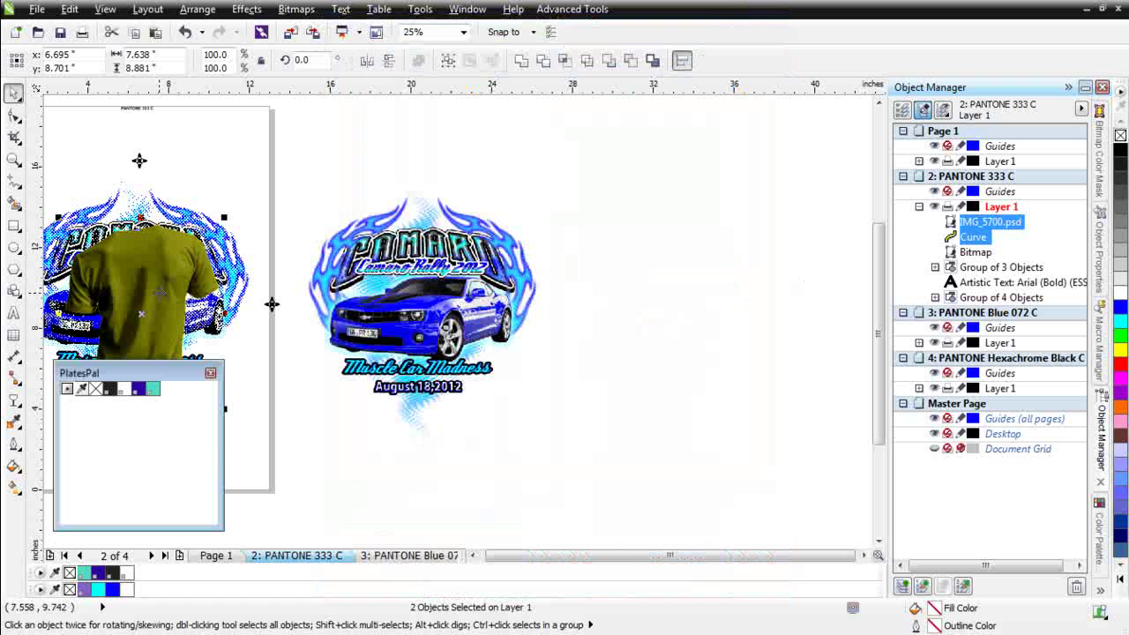
left_click_drag(160, 292, 689, 269)
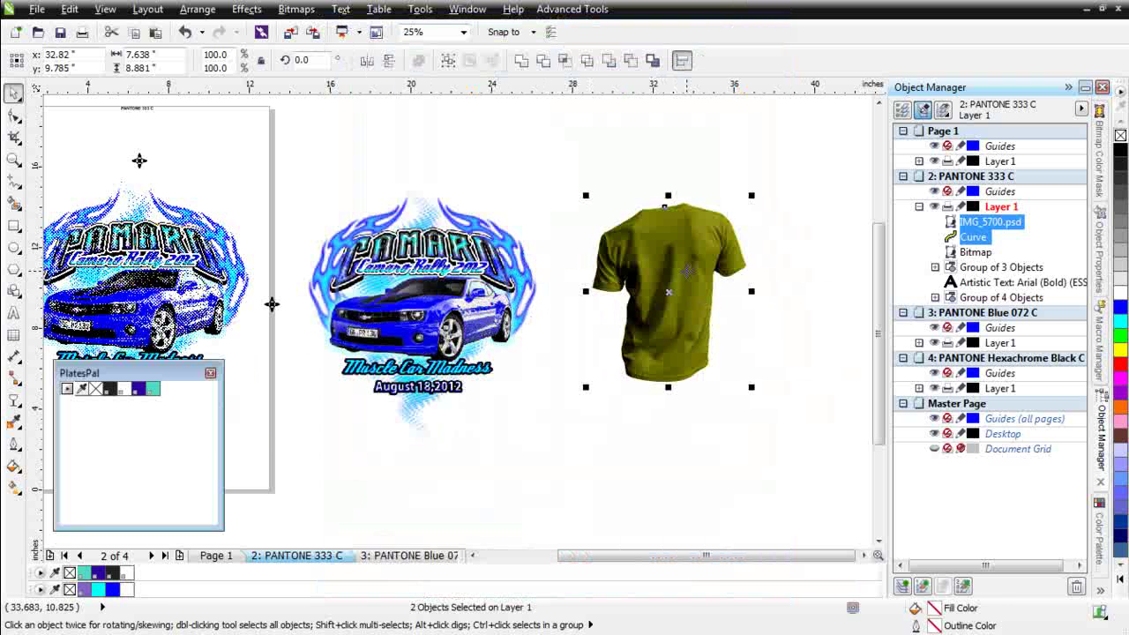
left_click(693, 521)
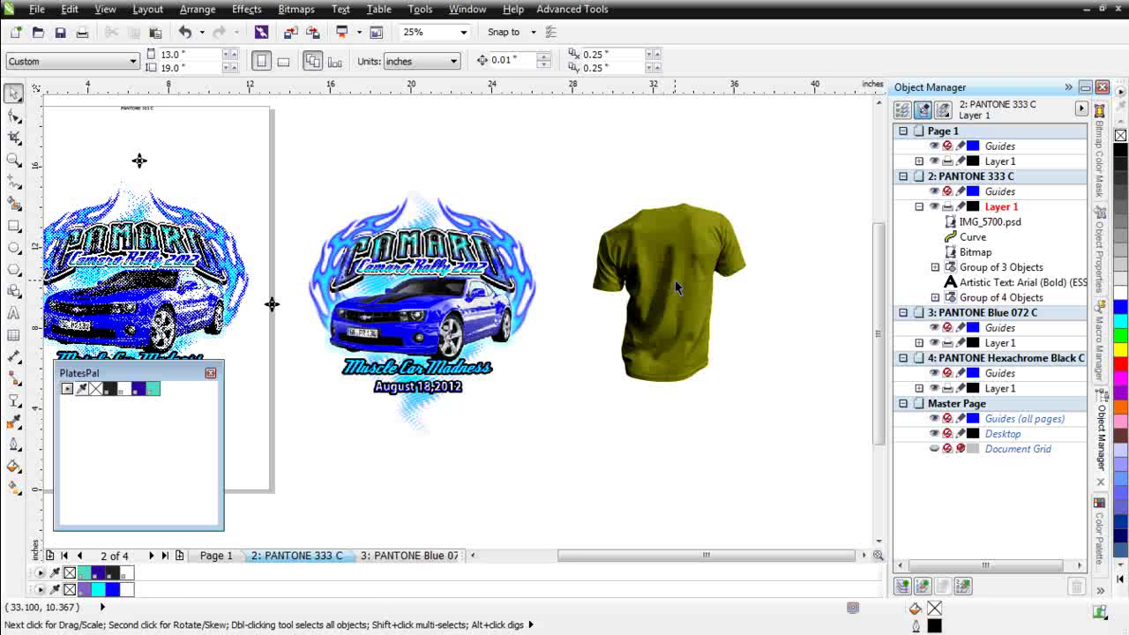
- Fill the shirt's base curve with white
left_click(674, 281)
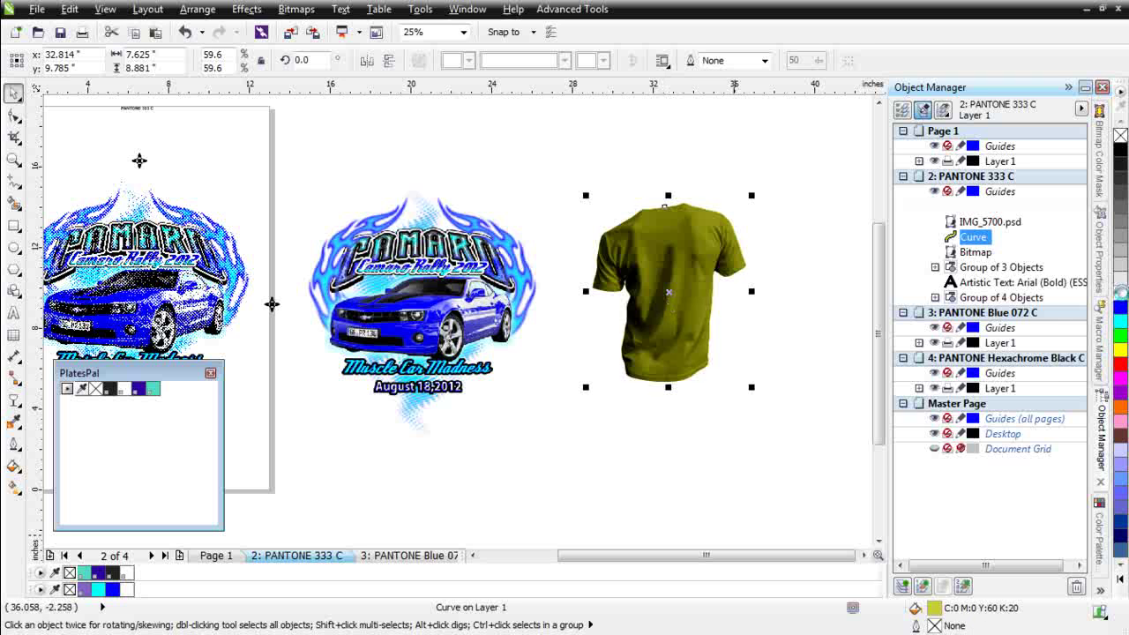
left_click(1110, 290)
left_click(825, 126)
- Convert the shirt's shading bitmap, IMG_5700.psd, to RGB Color (24-bit) mode
left_click(674, 257)
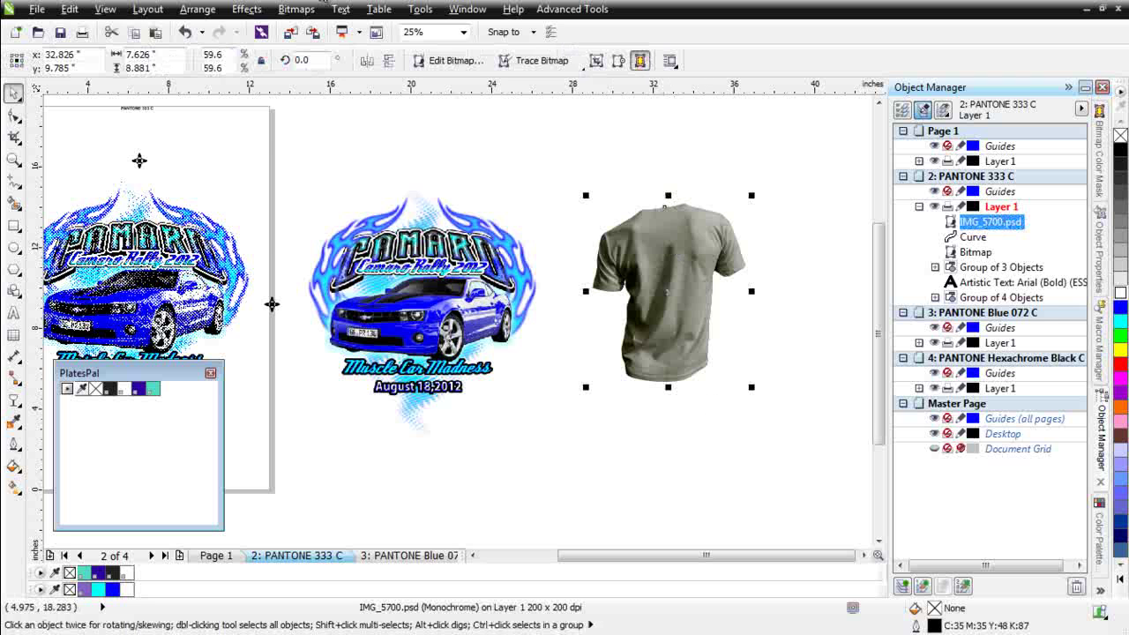
left_click(296, 9)
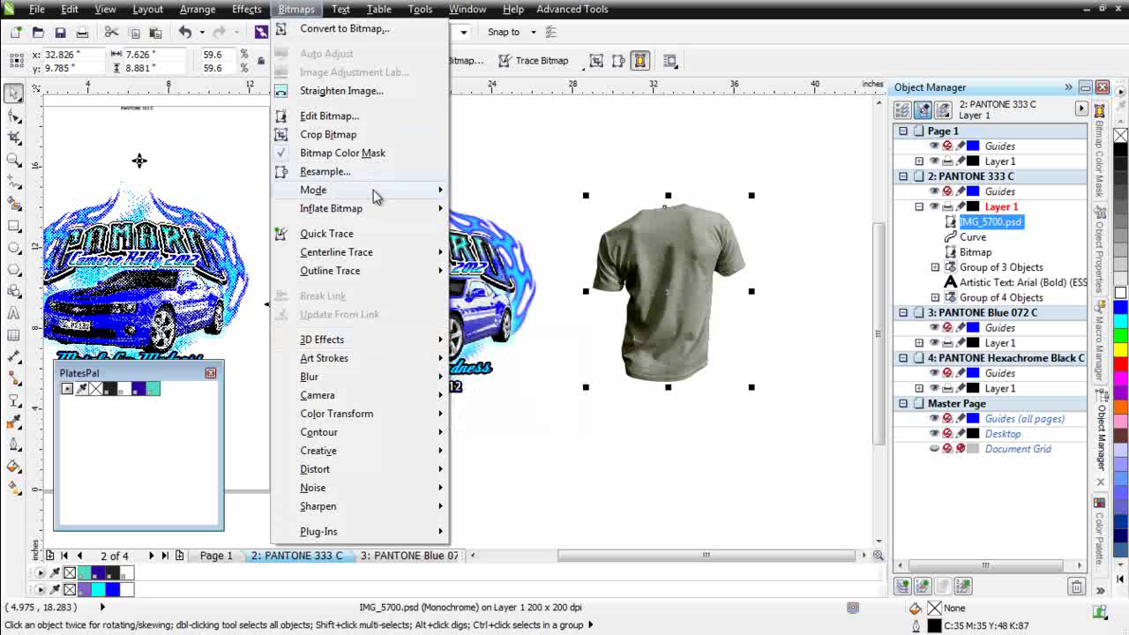
mouse_move(373, 192)
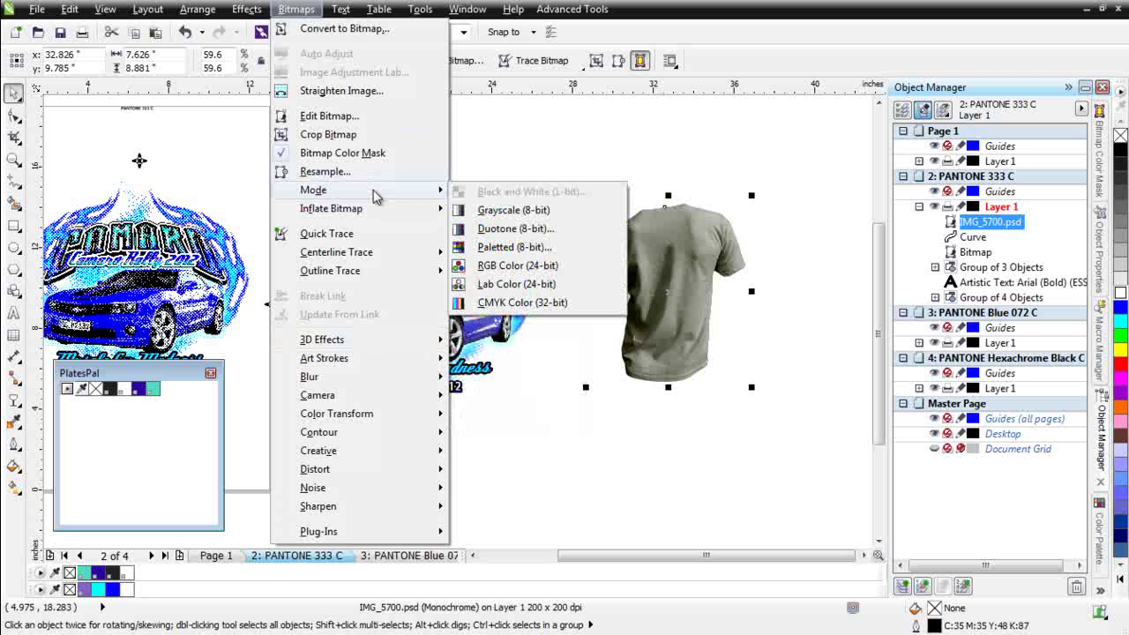
left_click(529, 272)
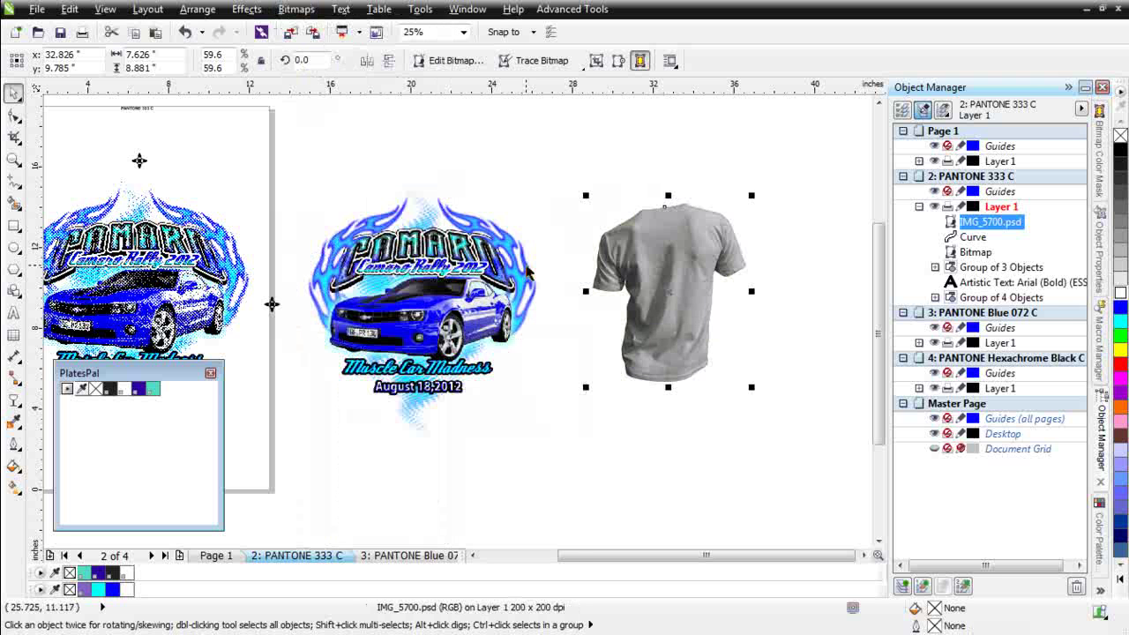
- Apply a uniform transparency of 50 in Normal mode to the shirt's shading bitmap
left_click(13, 399)
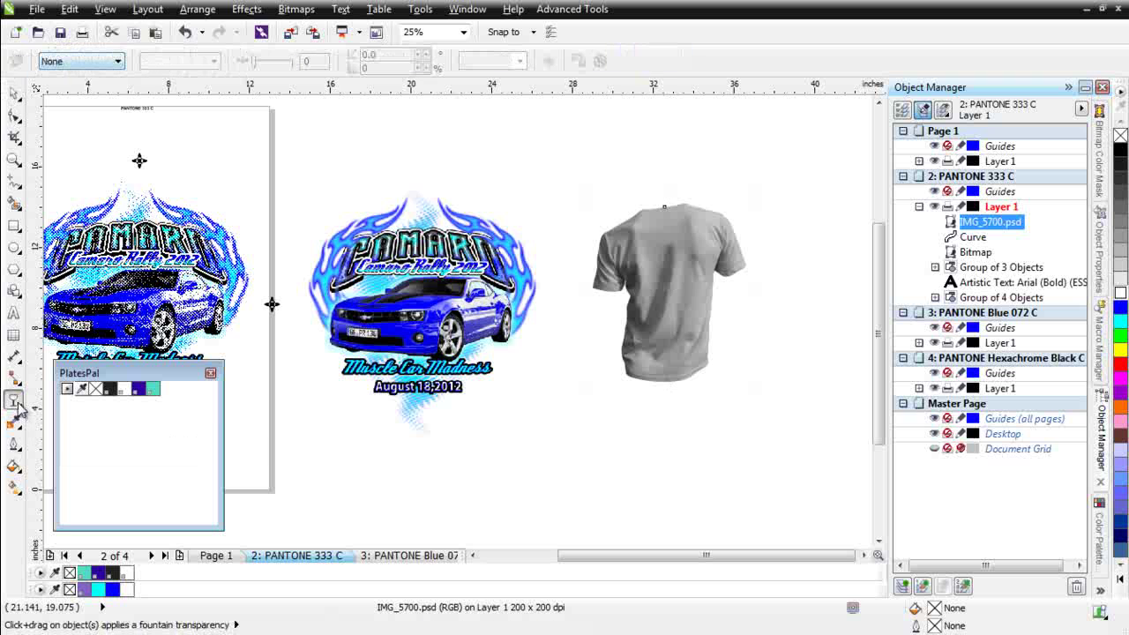
left_click(113, 64)
left_click(110, 88)
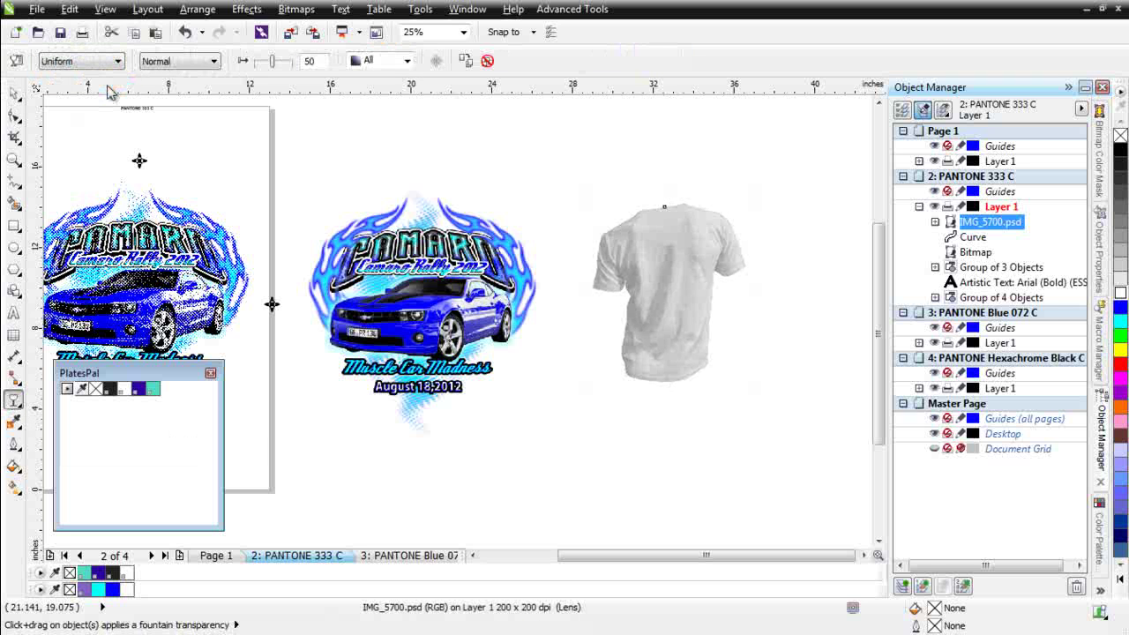
left_click(14, 93)
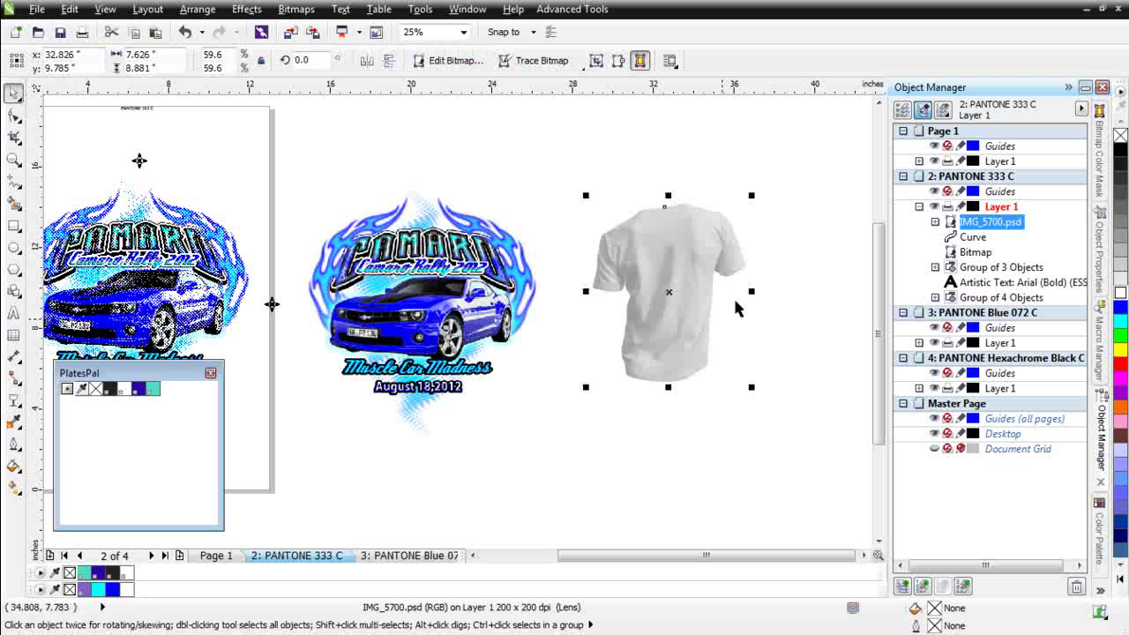
- Place a copy of the blurred artwork on the shirt's back, scaled down to about 34% (about 4.01 by 4.38 inches)
left_click(394, 325)
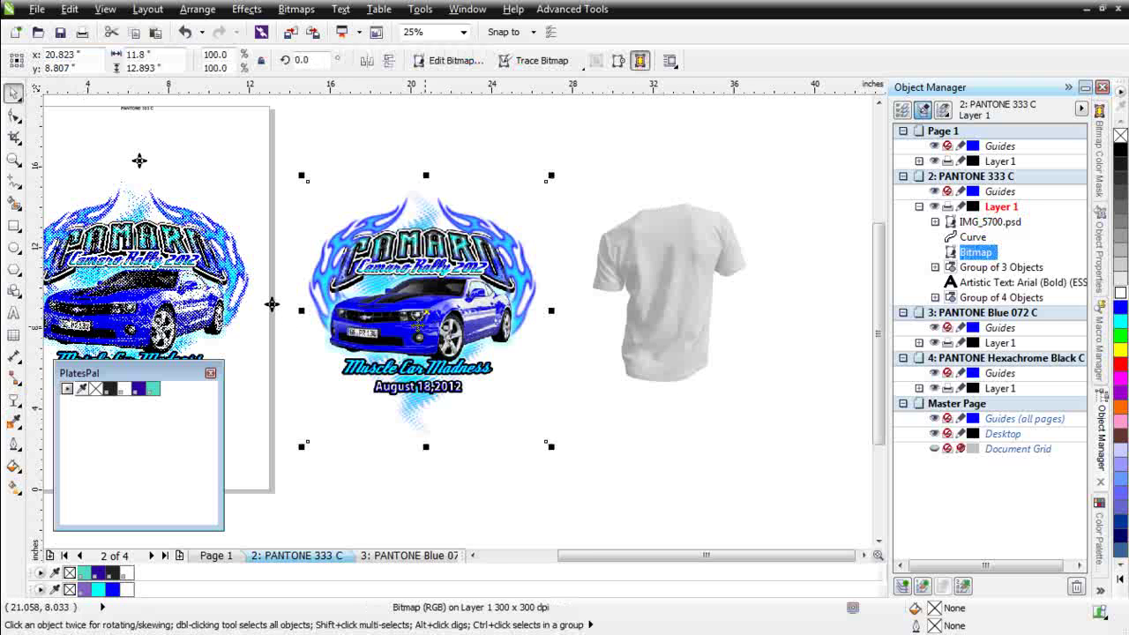
left_click_drag(407, 322, 650, 298)
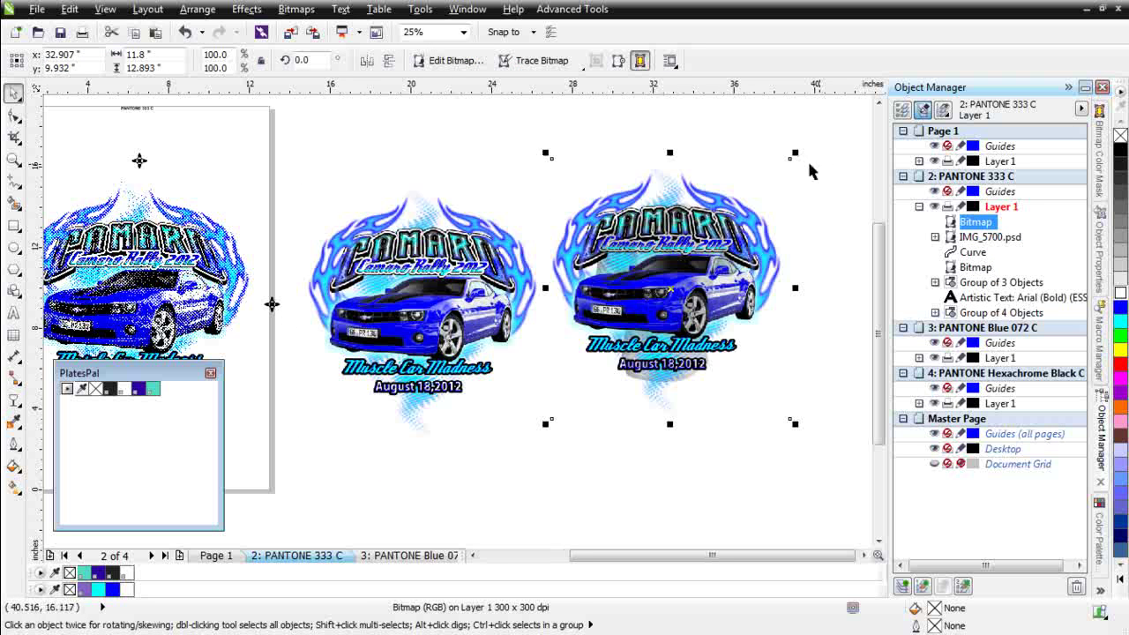
left_click_drag(794, 154, 627, 313)
left_click_drag(586, 391, 721, 337)
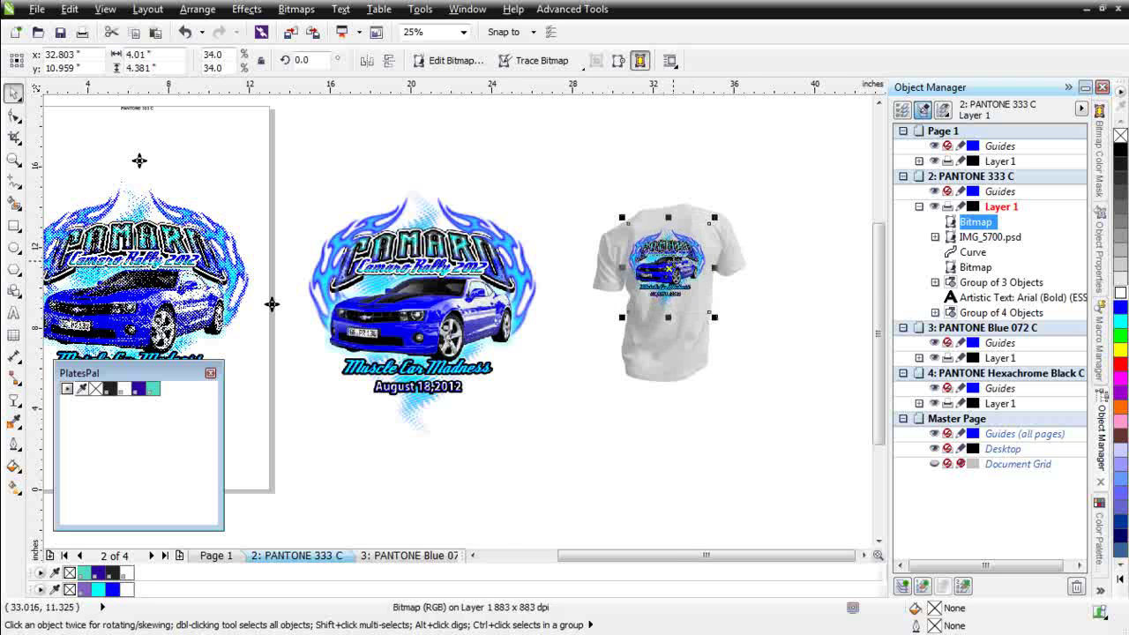
- Rotate the artwork on the shirt counterclockwise by about 2.9 degrees to follow the angle of the back
scroll(678, 252, "up", 1)
scroll(419, 360, "up", 1)
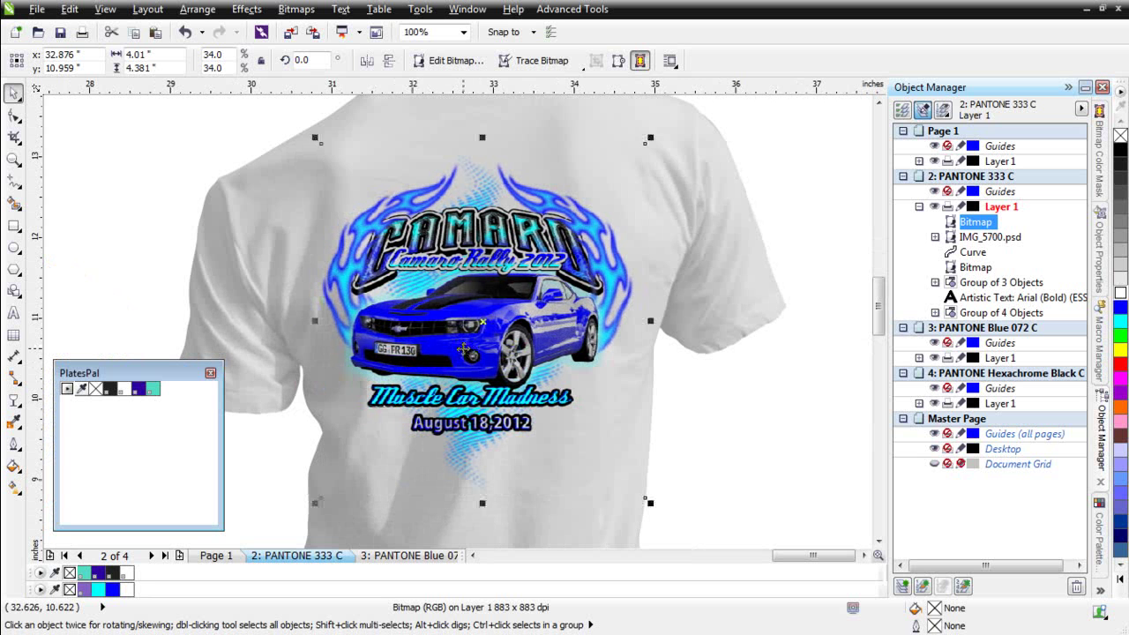
left_click(463, 350)
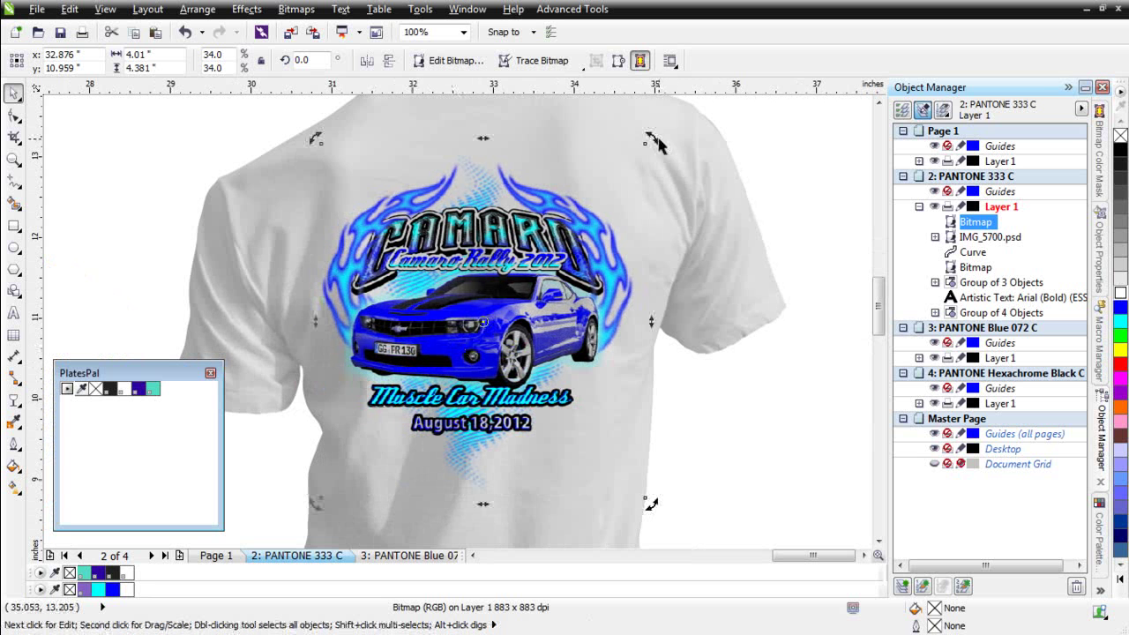
left_click_drag(653, 139, 643, 124)
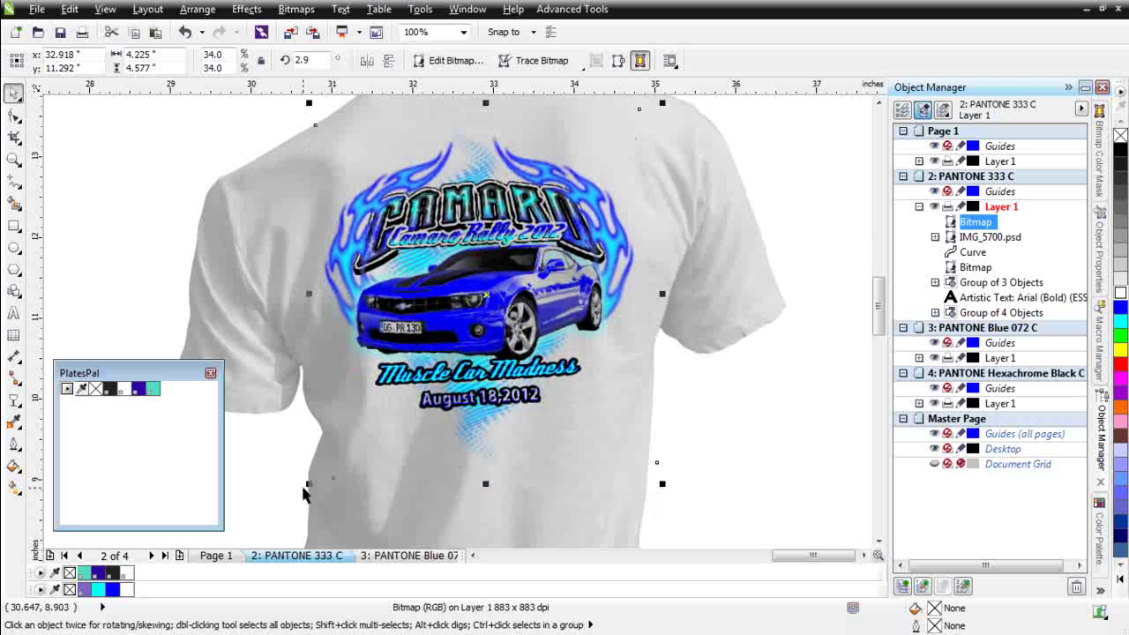
- Enlarge the rotated artwork to about 37.8% scale and center it on the shirt's back
left_click_drag(309, 487, 270, 529)
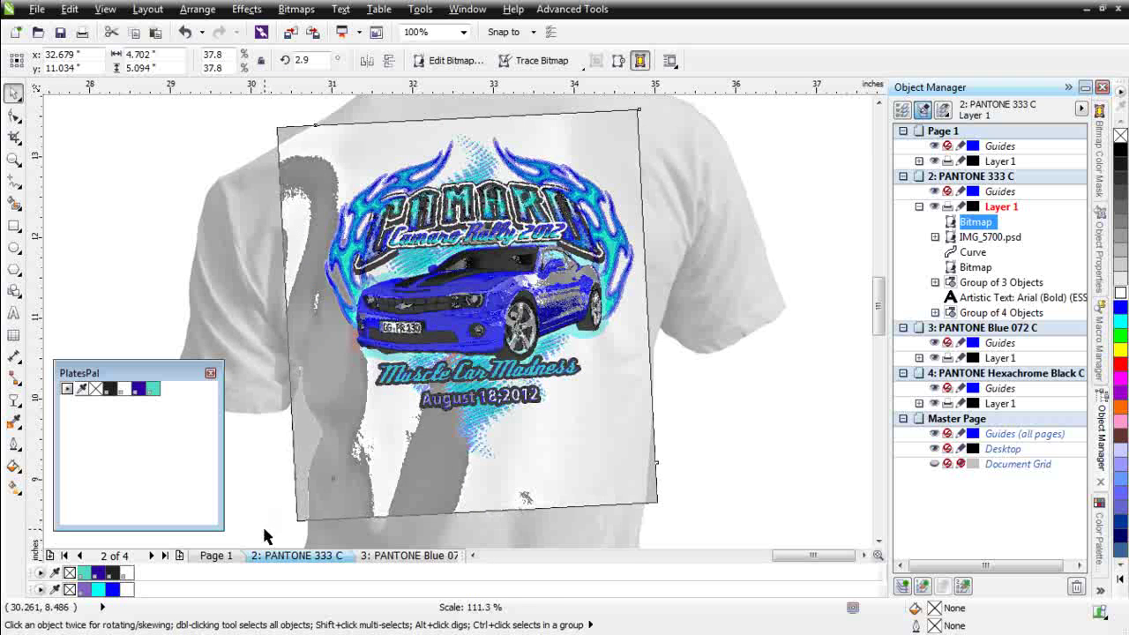
left_click_drag(462, 383, 478, 342)
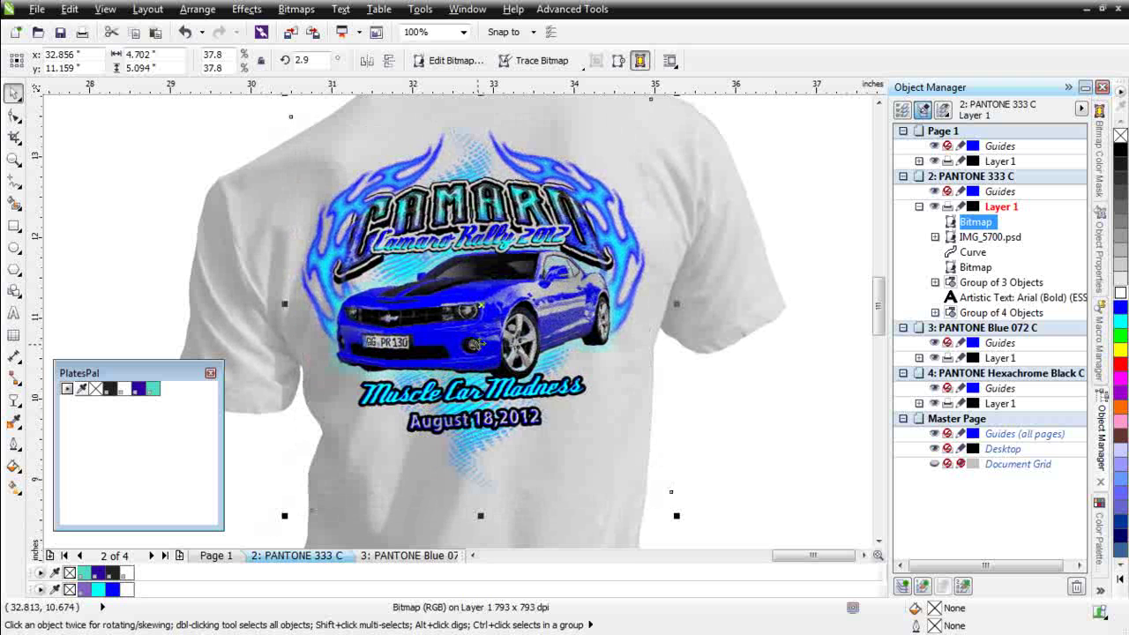
scroll(483, 331, "up", 1)
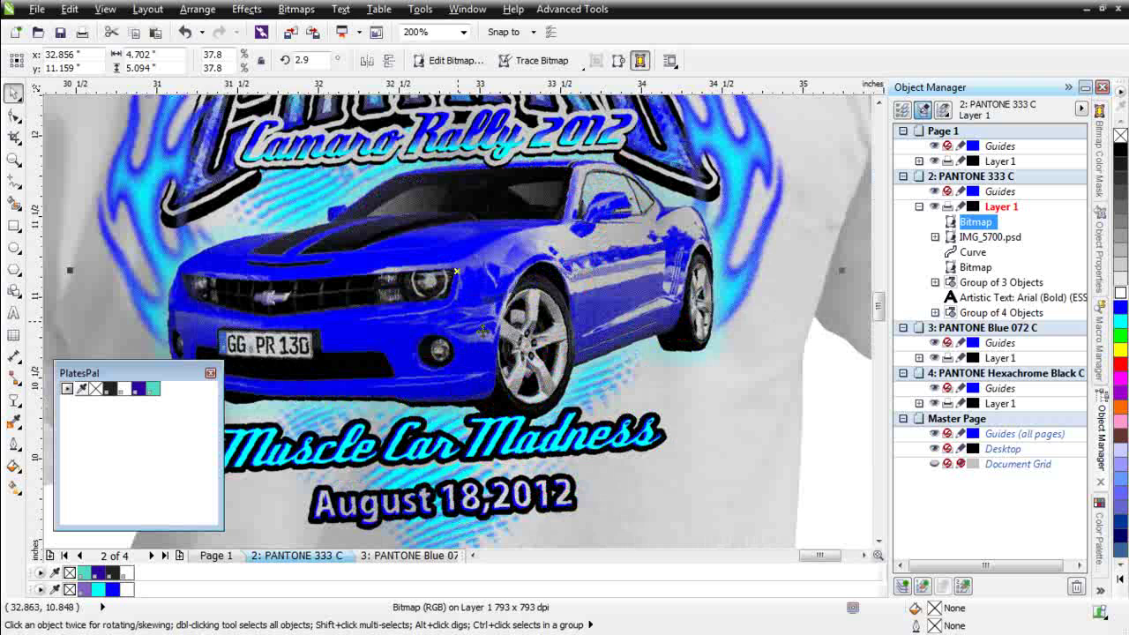
scroll(460, 322, "down", 1)
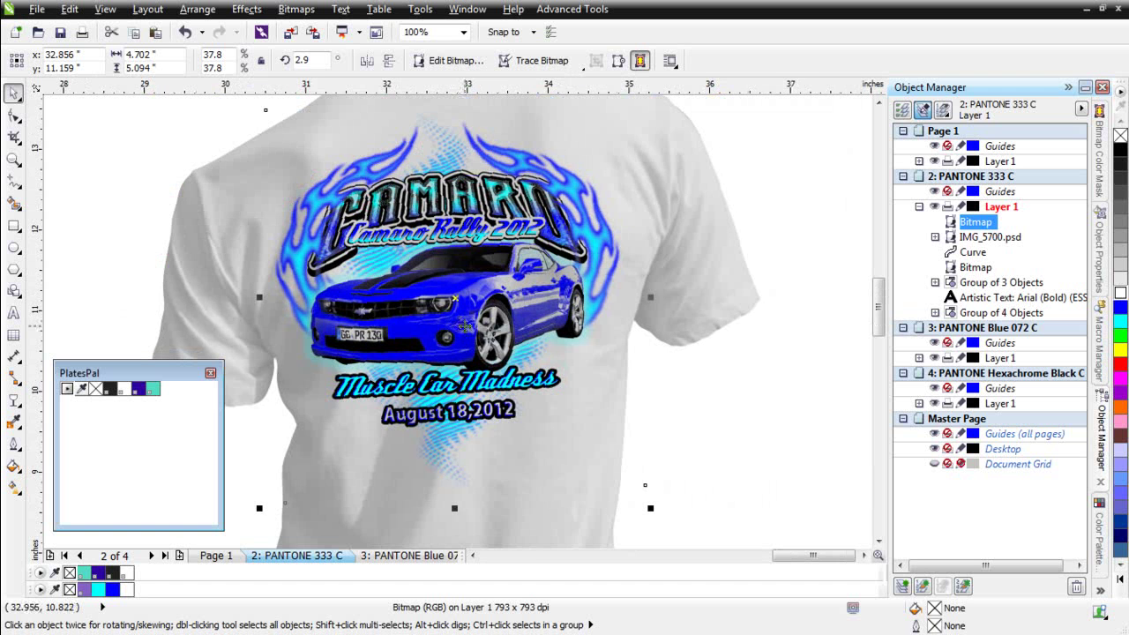
scroll(463, 325, "down", 1)
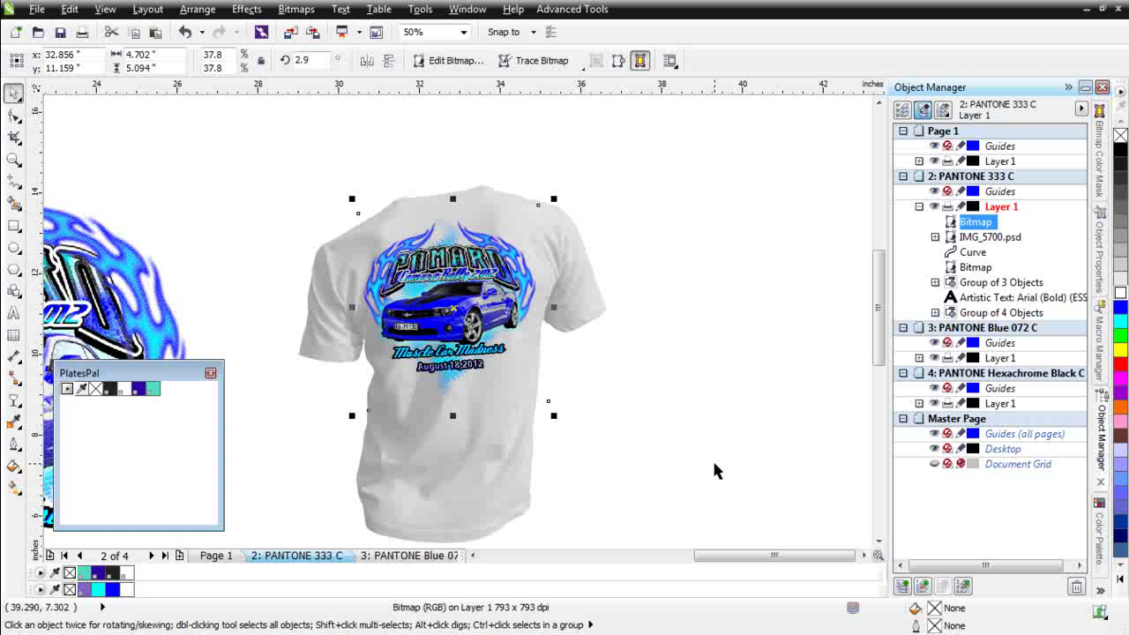